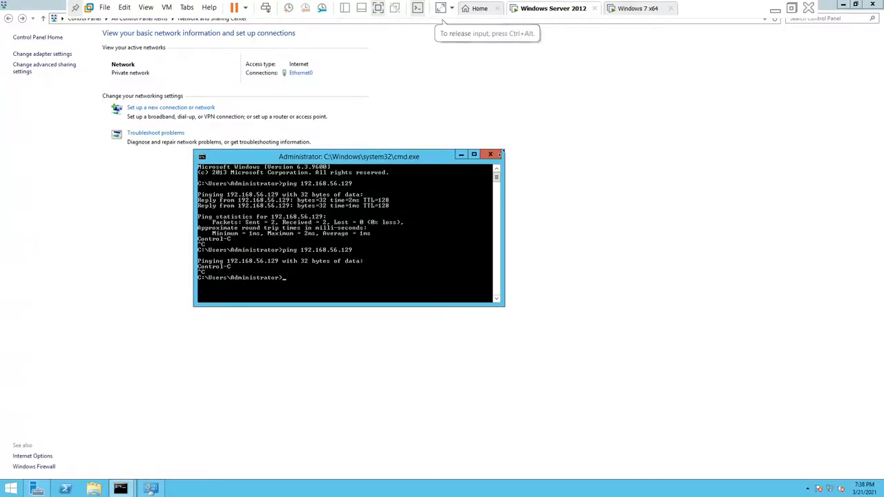
# Step: On the server VM, close both command prompts, Network and Sharing Center and Server Manager
pyautogui.click(491, 155)
pyautogui.click(875, 4)
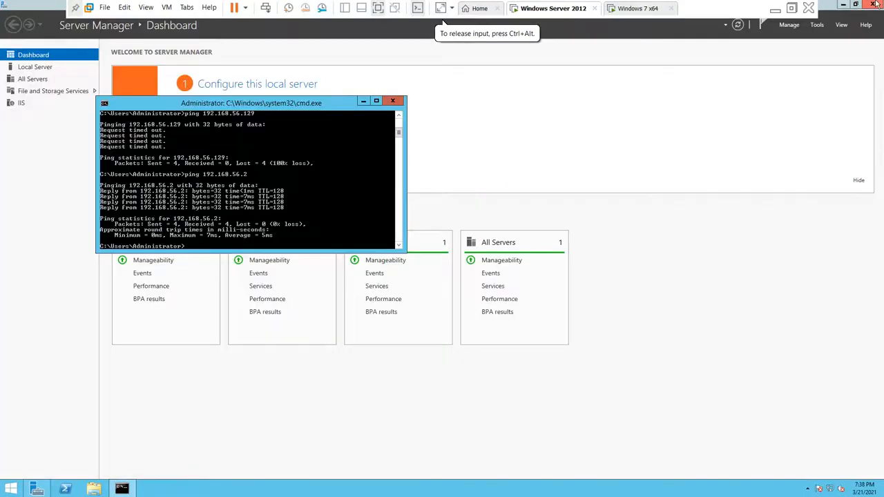
pyautogui.click(392, 102)
pyautogui.click(875, 4)
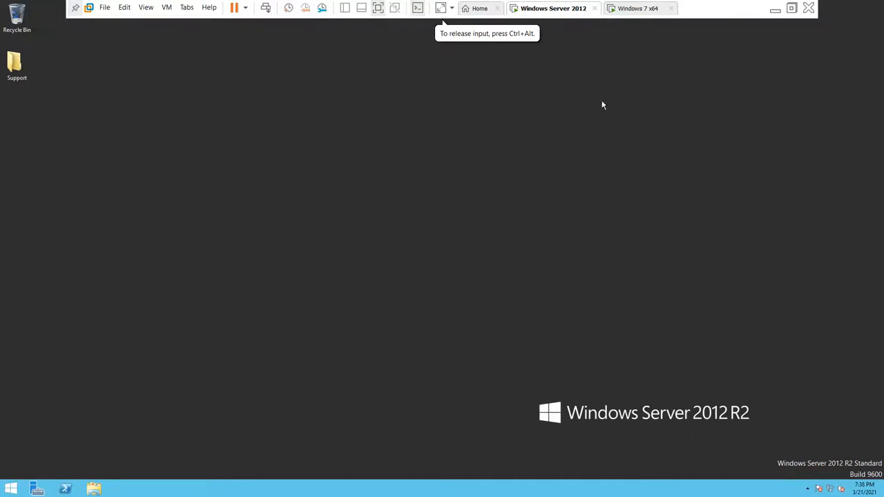
# Step: Close the Windows 7 VM's command prompt, then return to the Windows Server 2012 VM
pyautogui.click(625, 9)
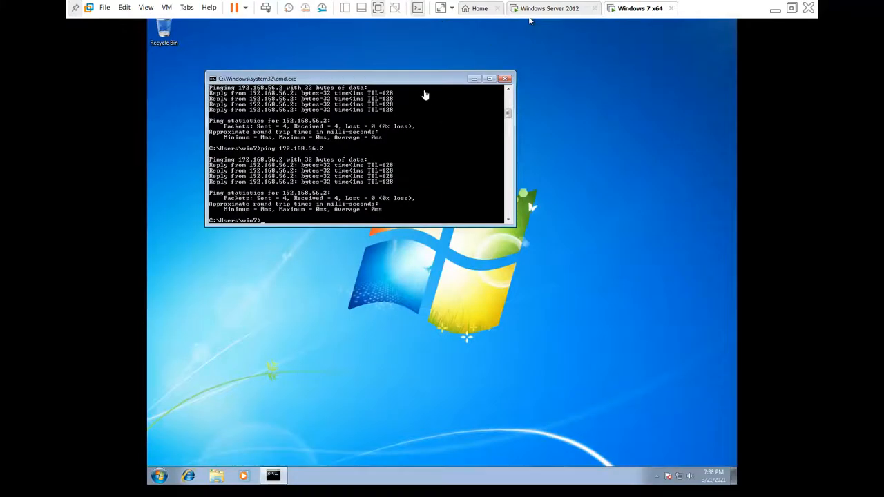
pyautogui.click(405, 63)
pyautogui.click(506, 79)
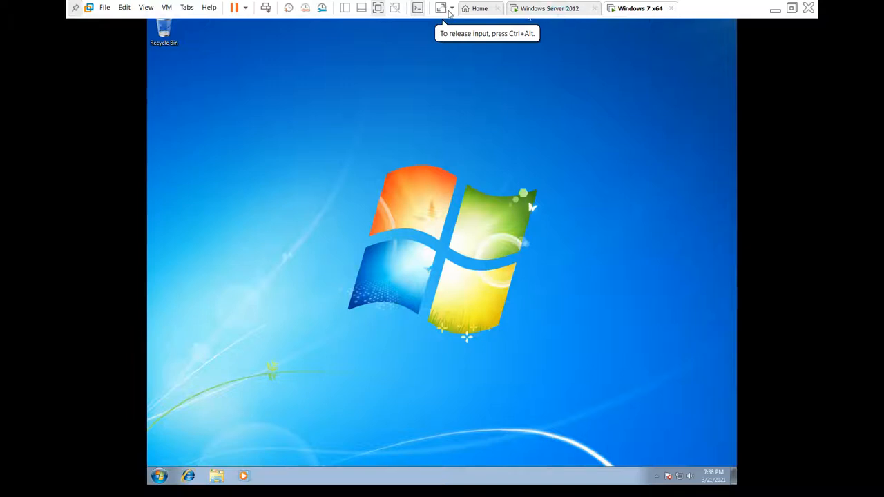
pyautogui.click(550, 8)
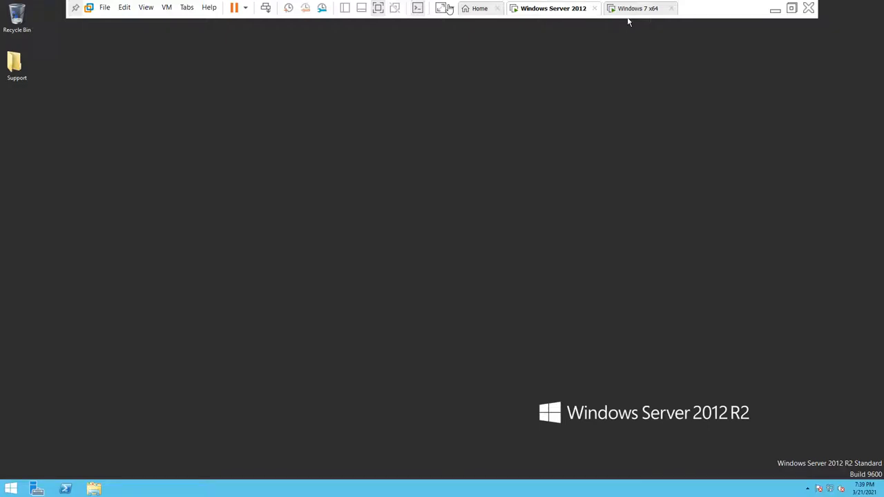
# Step: Open a command prompt inside the Windows Server 2012 VM and center its window
pyautogui.press('super+r')
pyautogui.press('Escape')
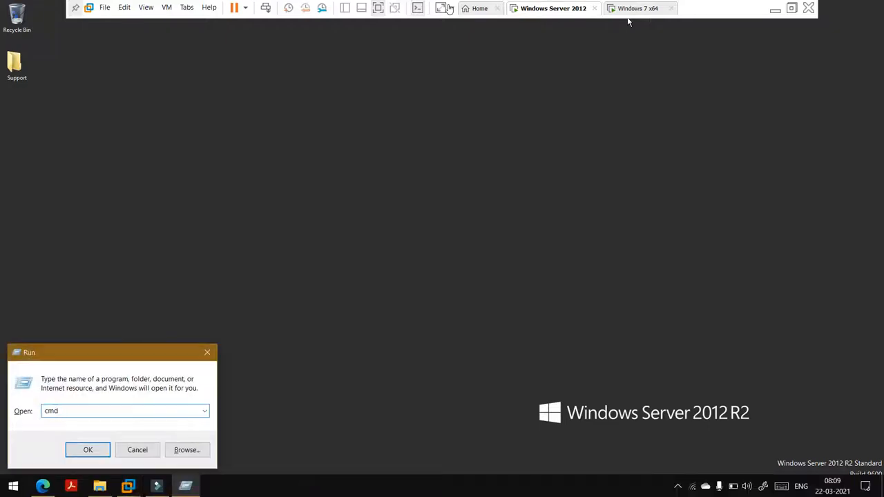
pyautogui.click(478, 182)
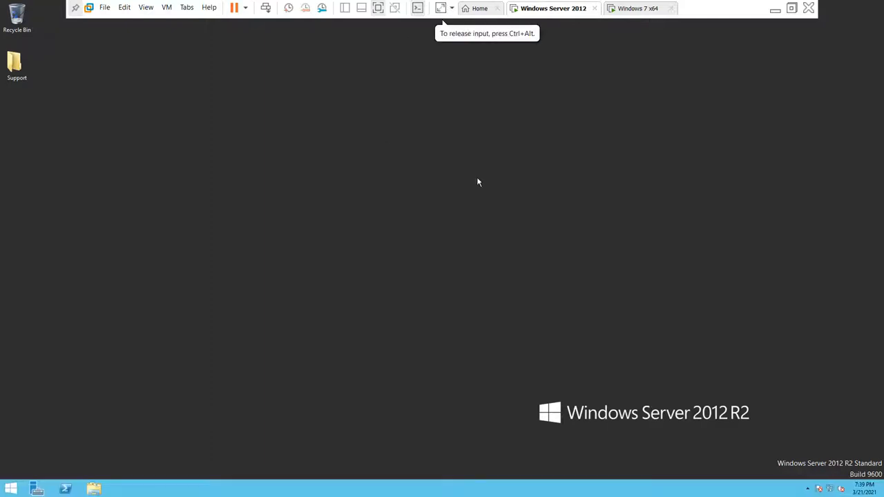
pyautogui.press('super+r')
pyautogui.write('cmd')
pyautogui.press('Return')
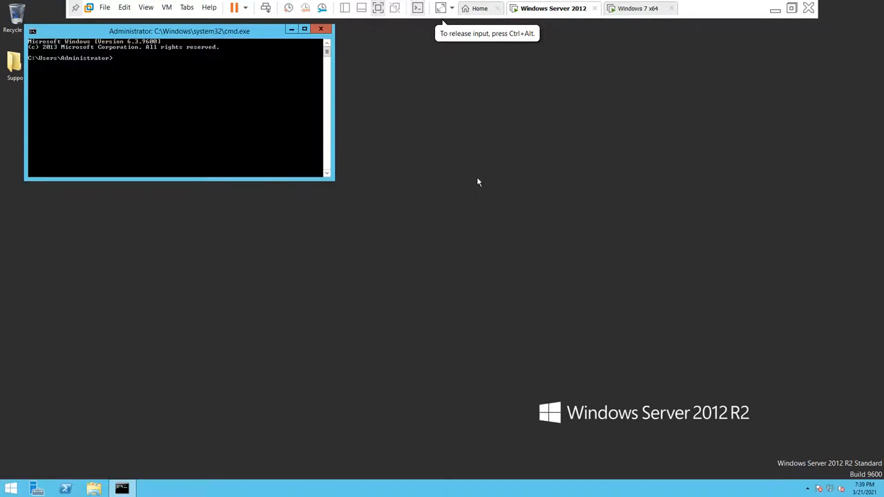
pyautogui.moveTo(219, 31); pyautogui.dragTo(349, 125)
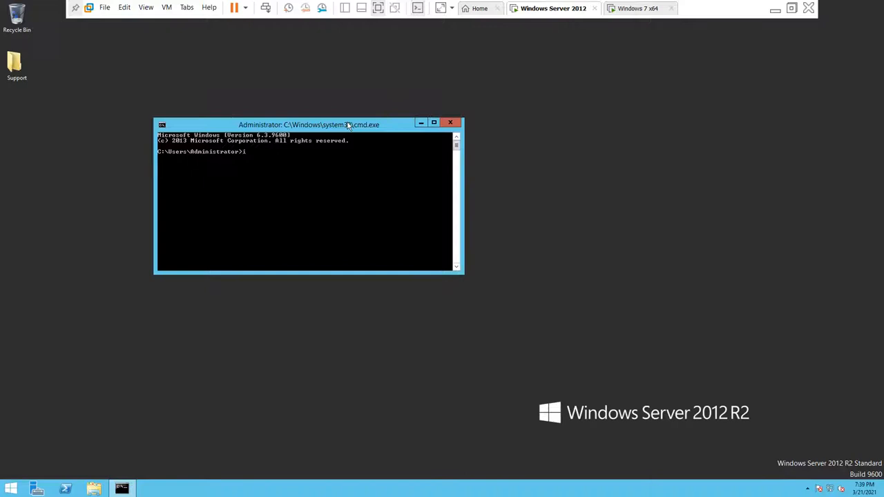
# Step: Run ipconfig on the server to show its IPv4 address 192.168.56.131
pyautogui.write('ig')
pyautogui.press('Return')
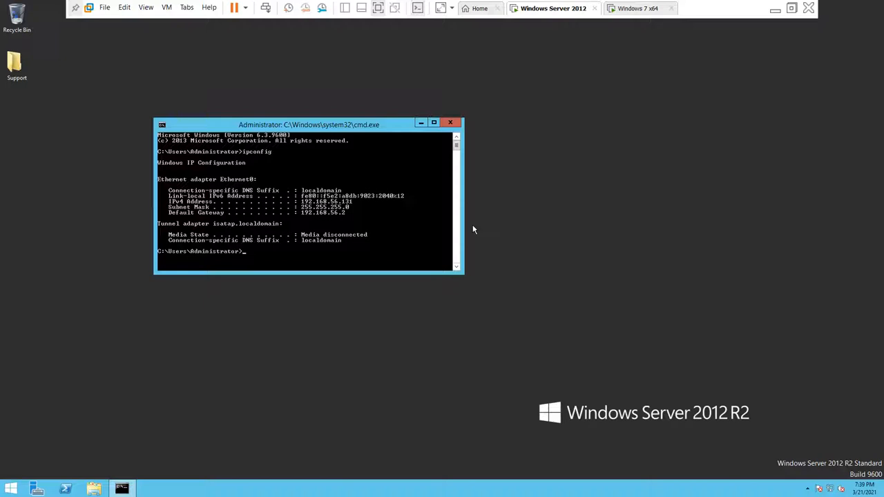
pyautogui.click(648, 9)
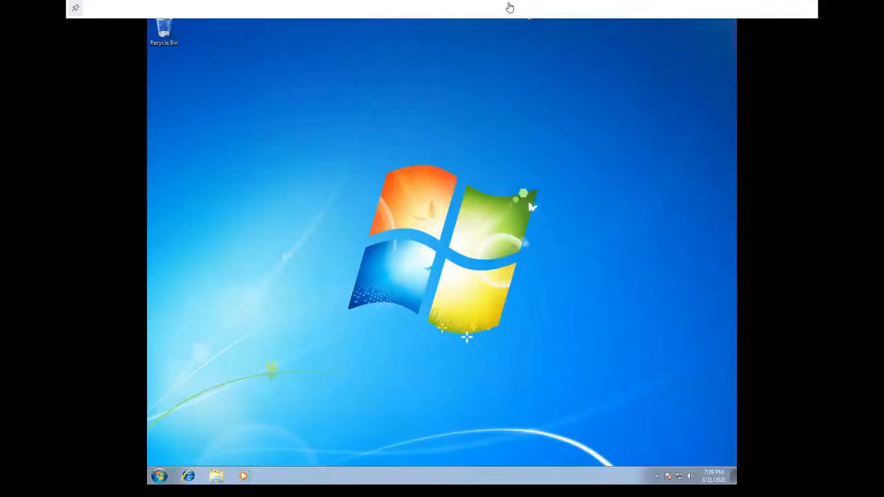
# Step: In Windows 7 cmd, run ipconfig (192.168.56.129) and ping 192.168.56.131, which gets 100% loss
pyautogui.click(598, 124)
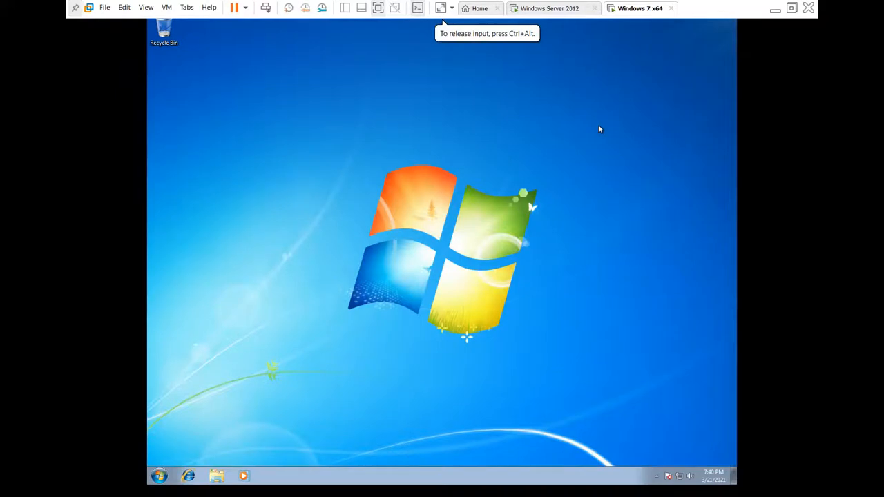
pyautogui.press('super+r')
pyautogui.write('c')
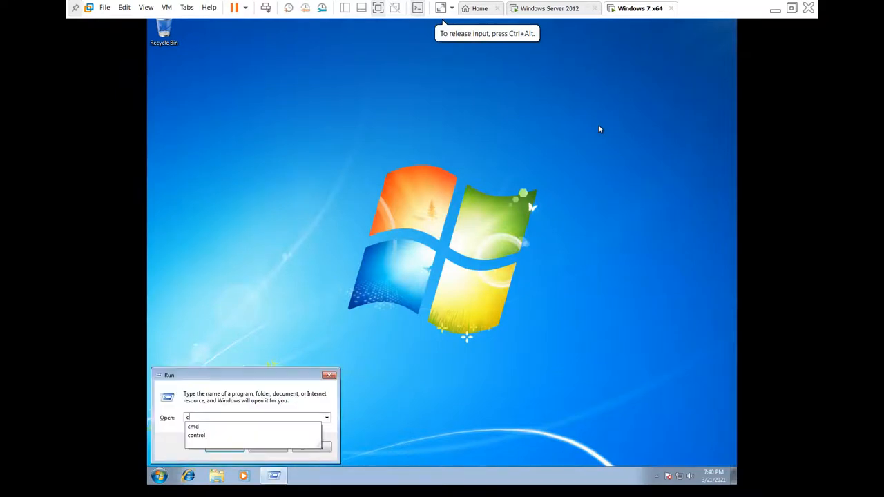
pyautogui.write('md')
pyautogui.press('Return')
pyautogui.write('ipconfig')
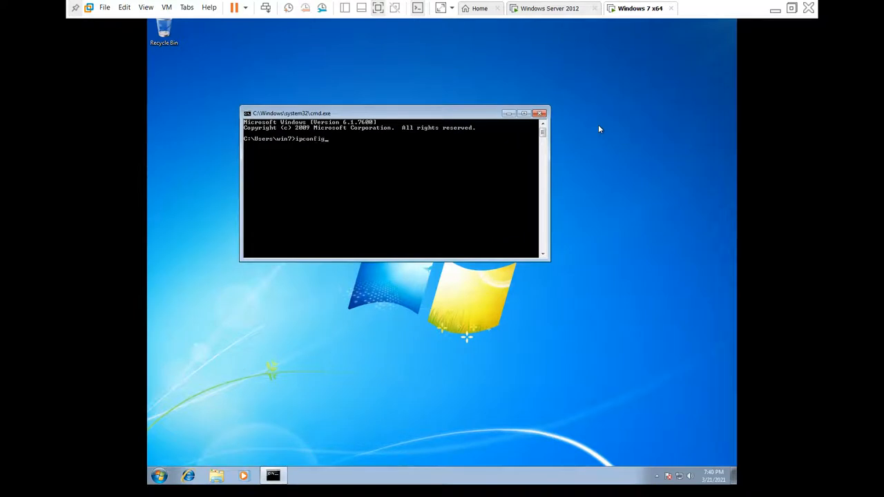
pyautogui.press('Return')
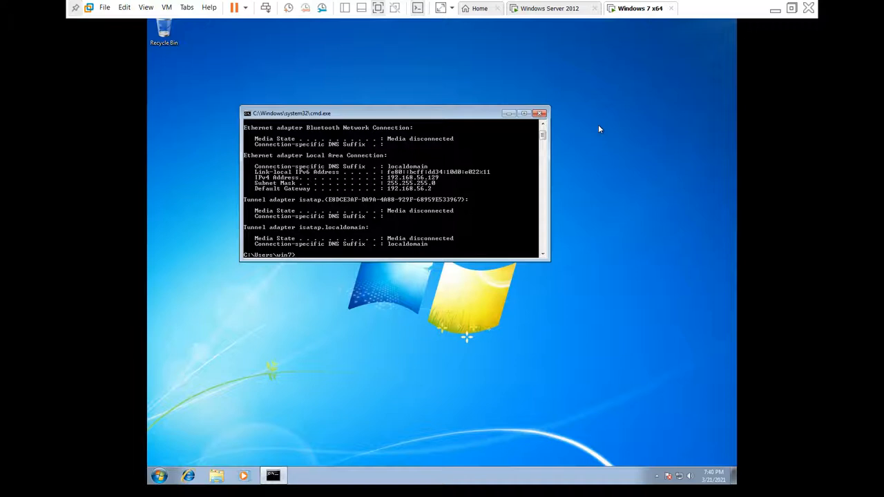
pyautogui.write('ping 192.168.56.131')
pyautogui.press('Return')
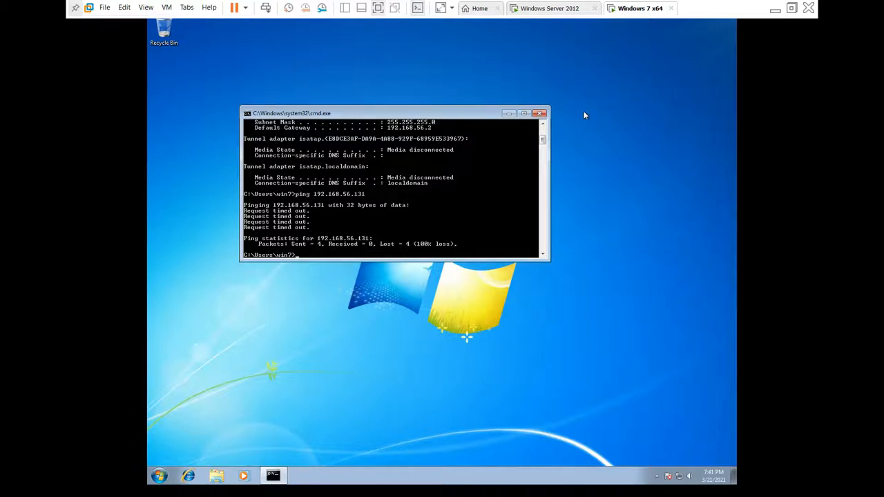
# Step: From the server, ping 192.168.56.129, stop it after it times out, and start launching control
pyautogui.click(443, 7)
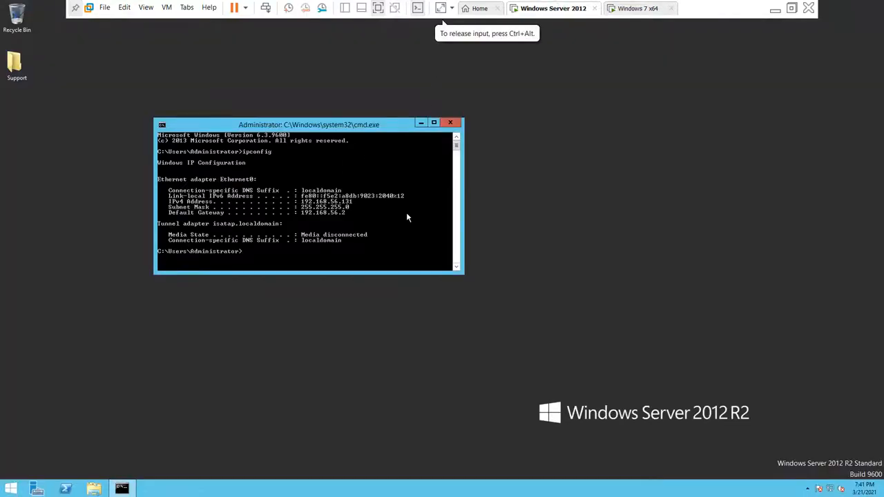
pyautogui.press('Up')
pyautogui.press('BackSpace')
pyautogui.press('BackSpace')
pyautogui.press('BackSpace')
pyautogui.press('BackSpace')
pyautogui.press('BackSpace')
pyautogui.press('BackSpace')
pyautogui.press('BackSpace')
pyautogui.press('BackSpace')
pyautogui.write('ping')
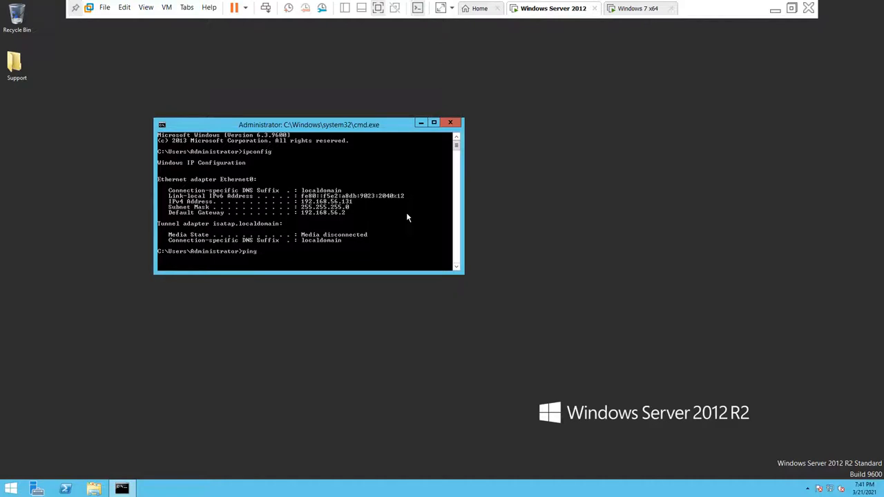
pyautogui.write(' 192.168.56.129')
pyautogui.press('Return')
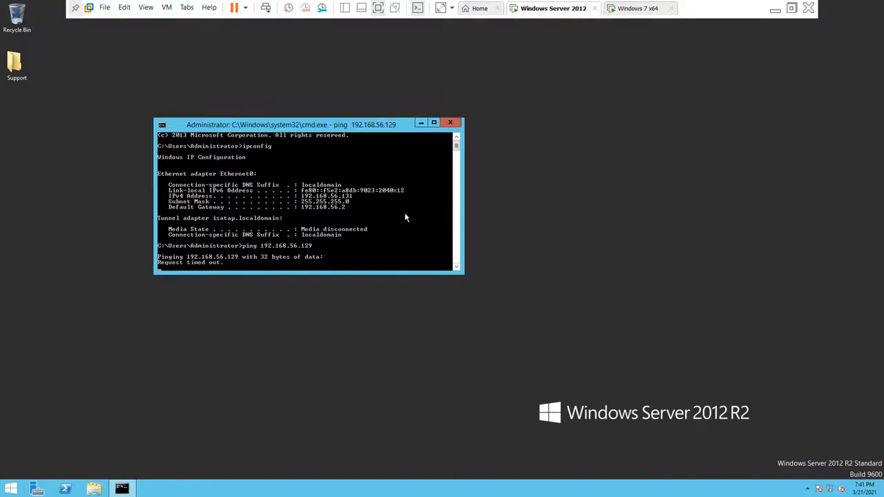
pyautogui.hotkey('ctrl', 'c')
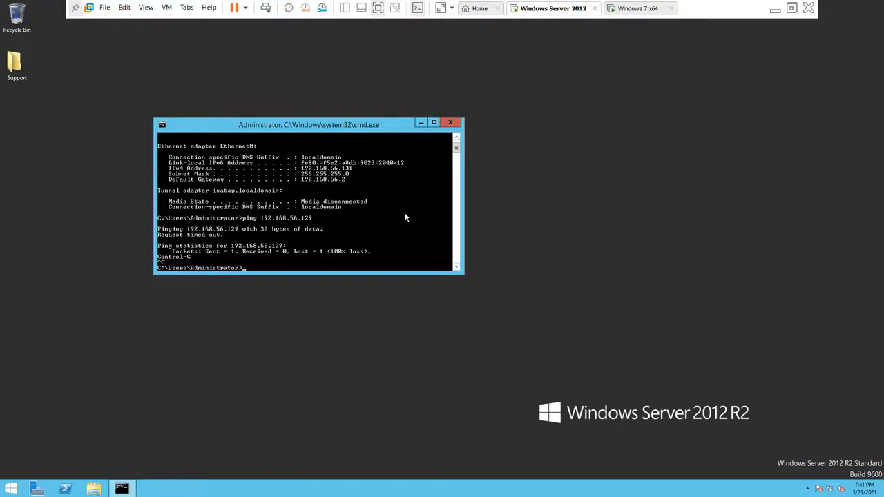
pyautogui.press('super+r')
pyautogui.write('control')
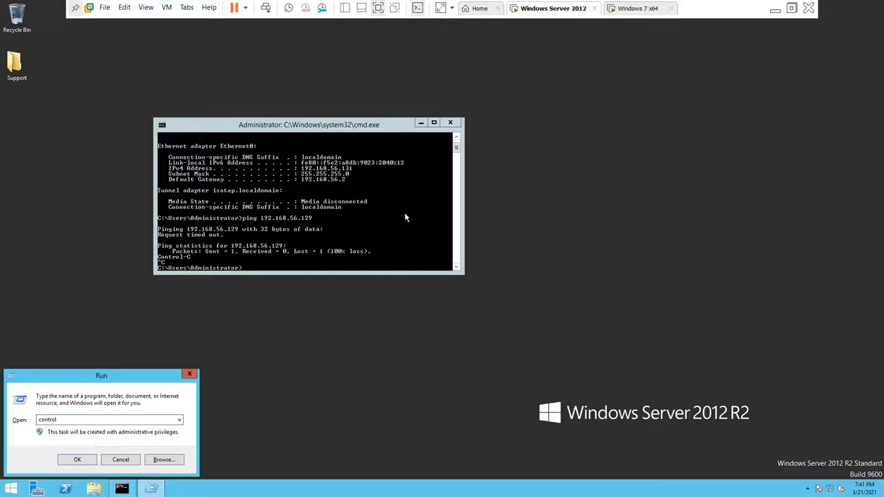
# Step: Enable network discovery and file and printer sharing for the server's Private profile and save
pyautogui.press('Return')
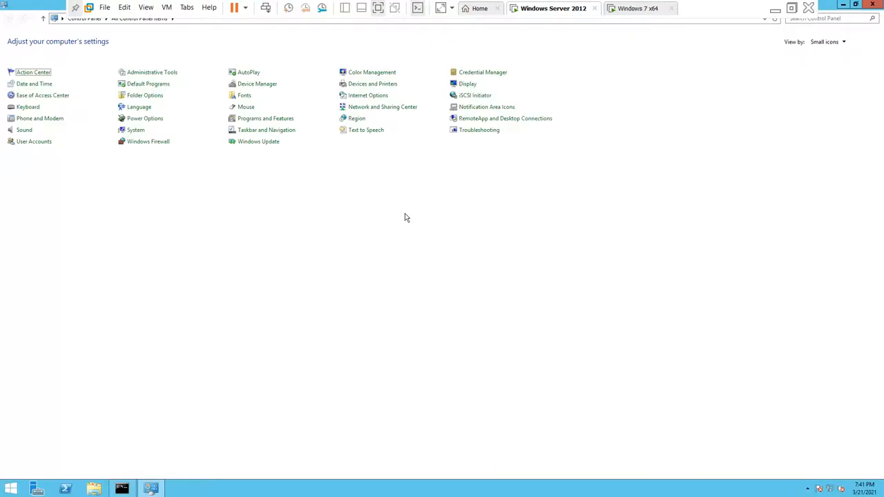
pyautogui.click(826, 42)
pyautogui.click(834, 66)
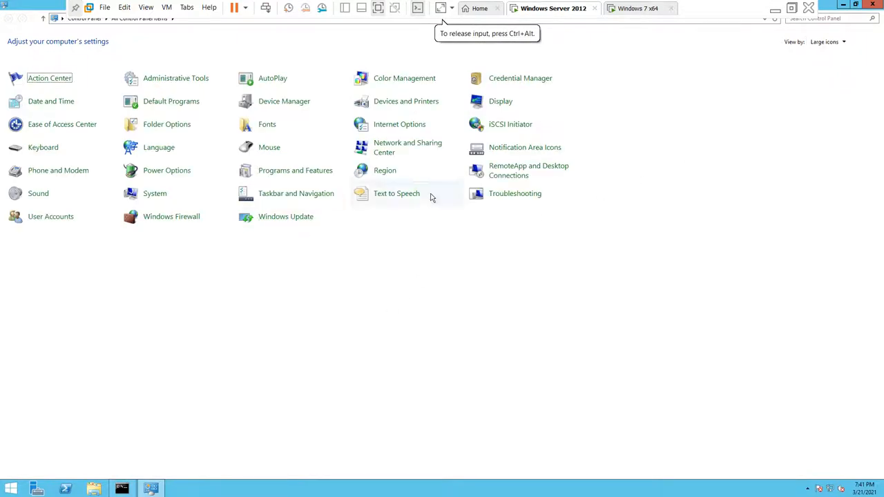
pyautogui.click(394, 152)
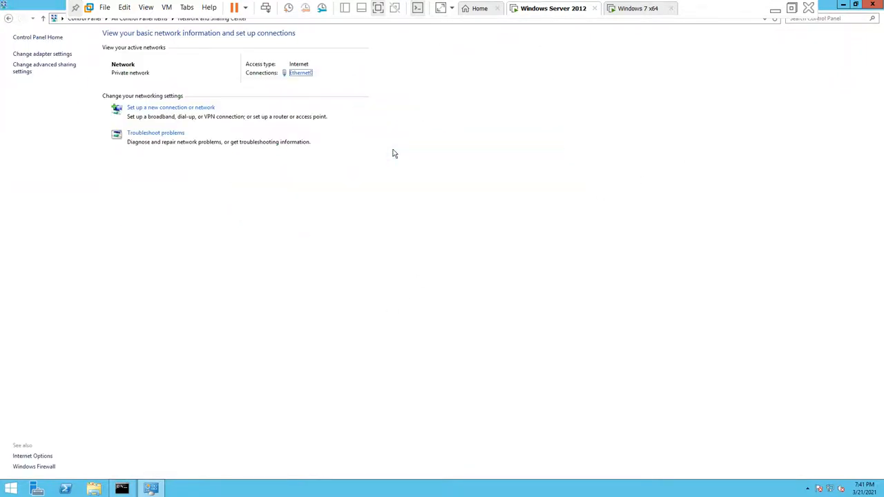
pyautogui.click(33, 72)
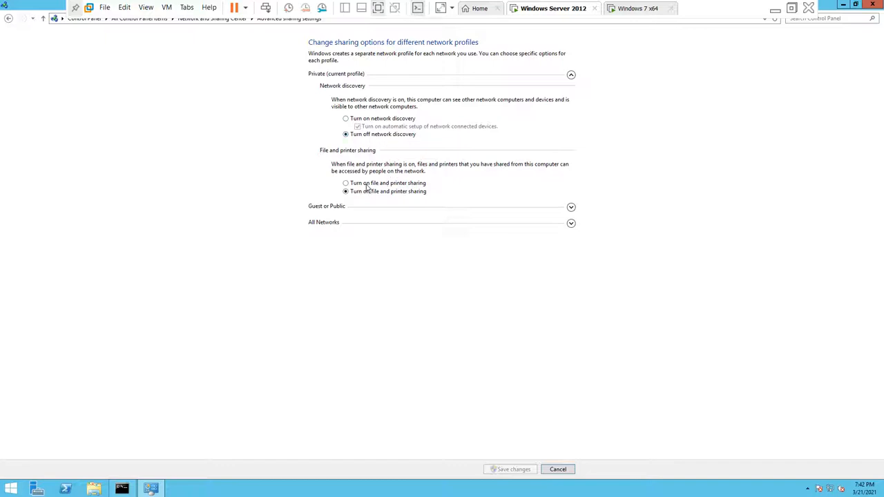
pyautogui.click(379, 122)
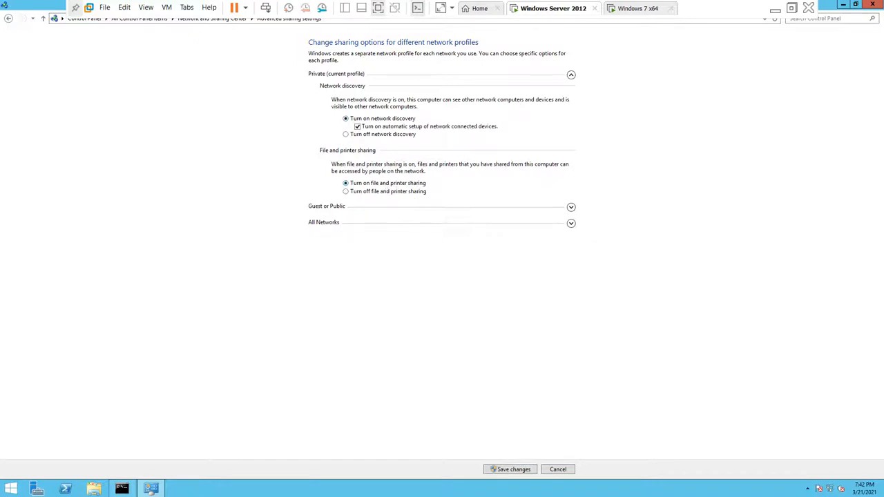
pyautogui.click(515, 471)
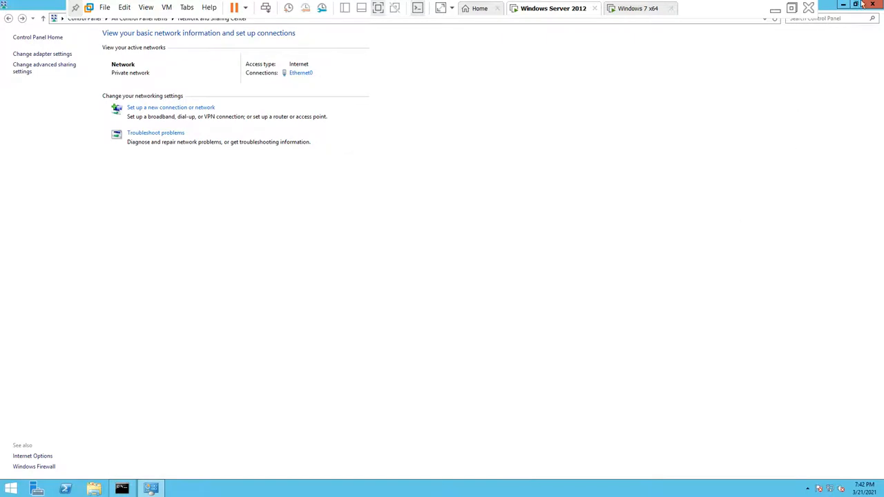
pyautogui.click(634, 13)
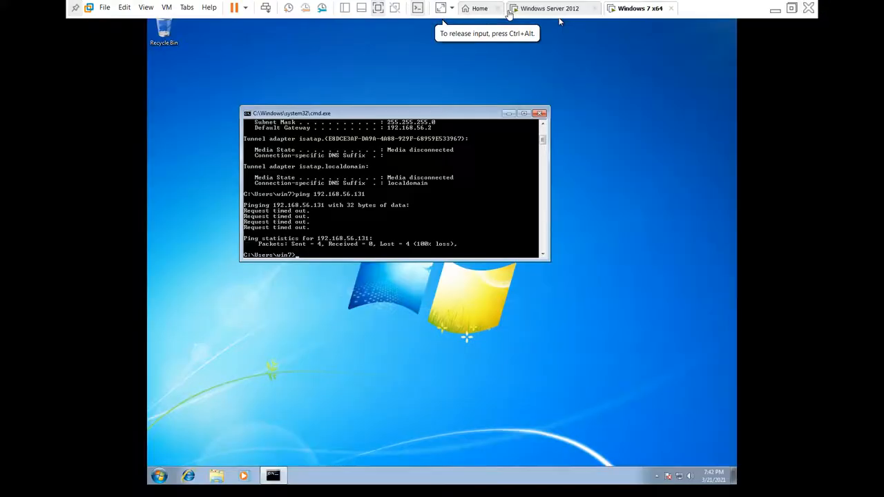
# Step: On Windows 7, select Turn on file and printer sharing in advanced sharing settings and save
pyautogui.click(282, 329)
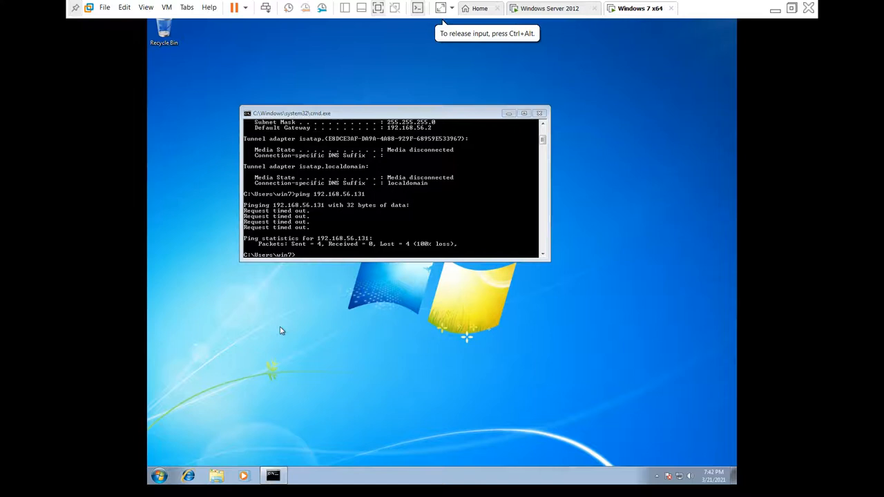
pyautogui.press('super+r')
pyautogui.write('co')
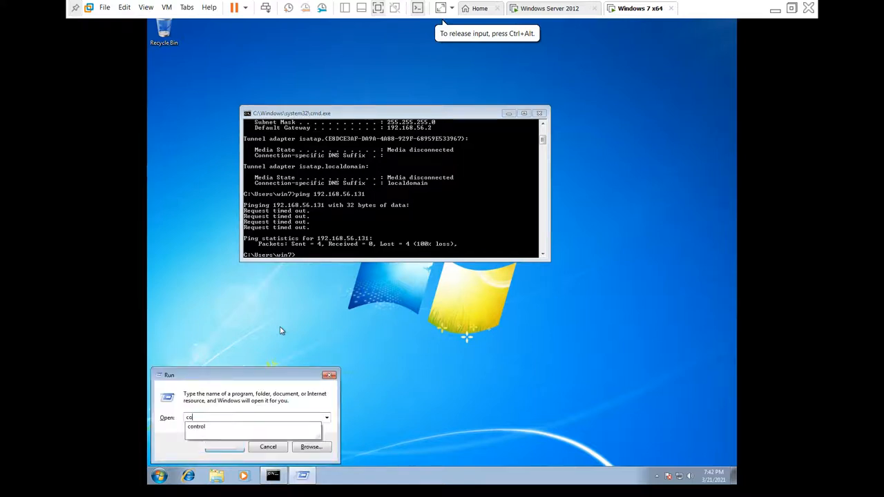
pyautogui.write('ntrol')
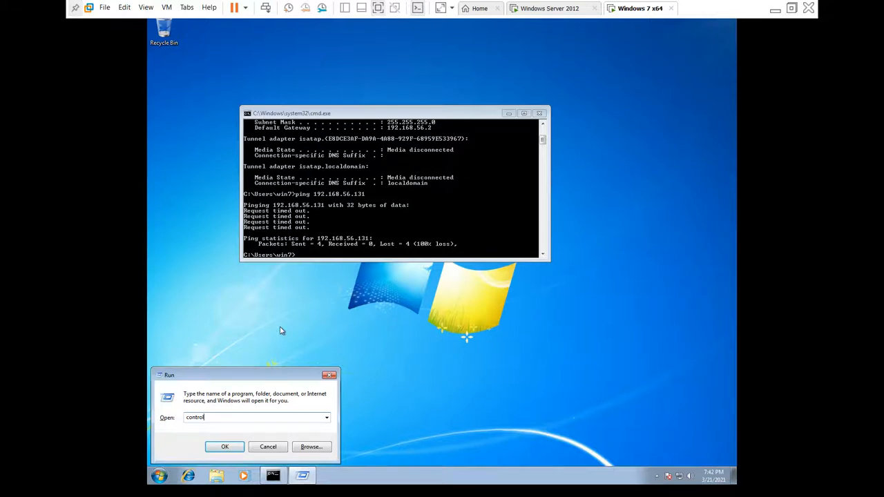
pyautogui.press('Return')
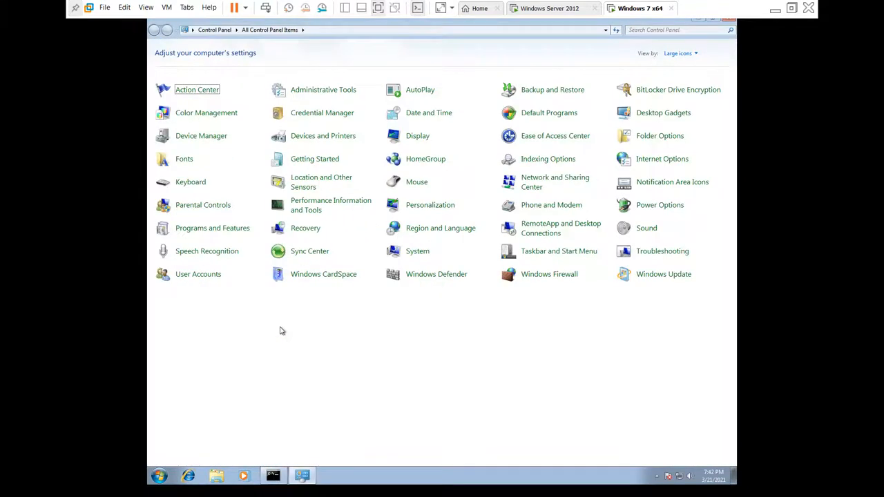
pyautogui.click(525, 187)
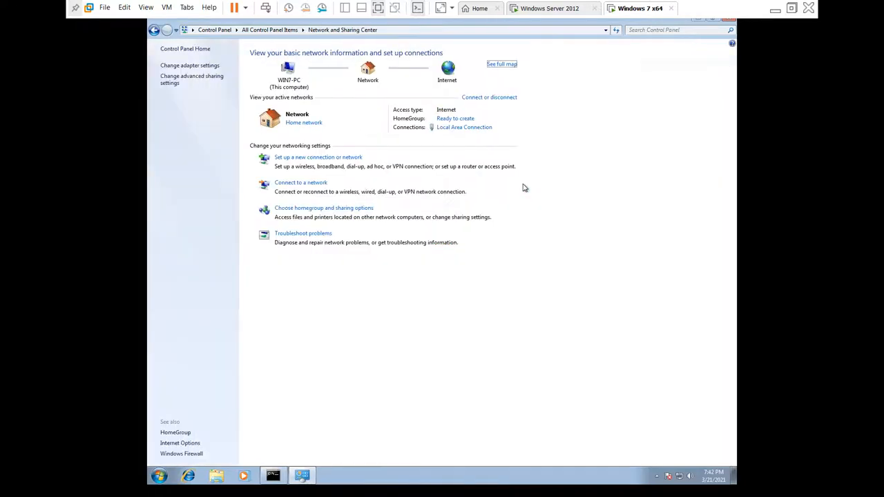
pyautogui.click(176, 87)
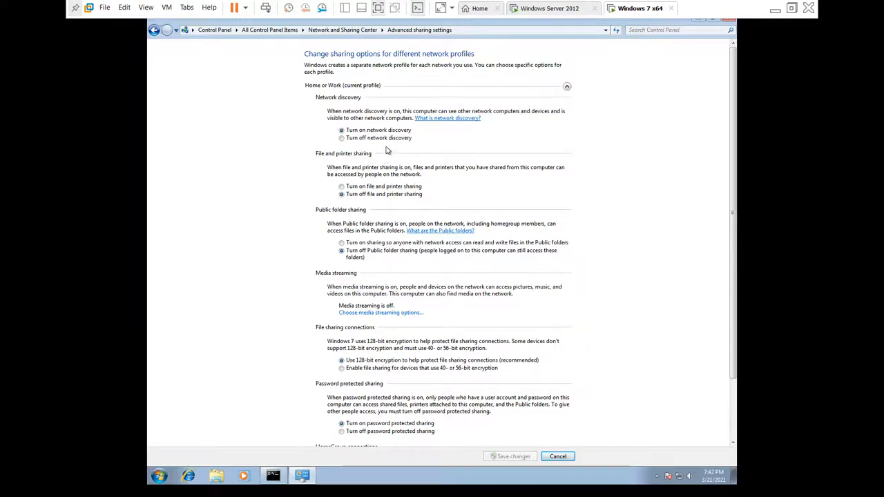
pyautogui.click(366, 189)
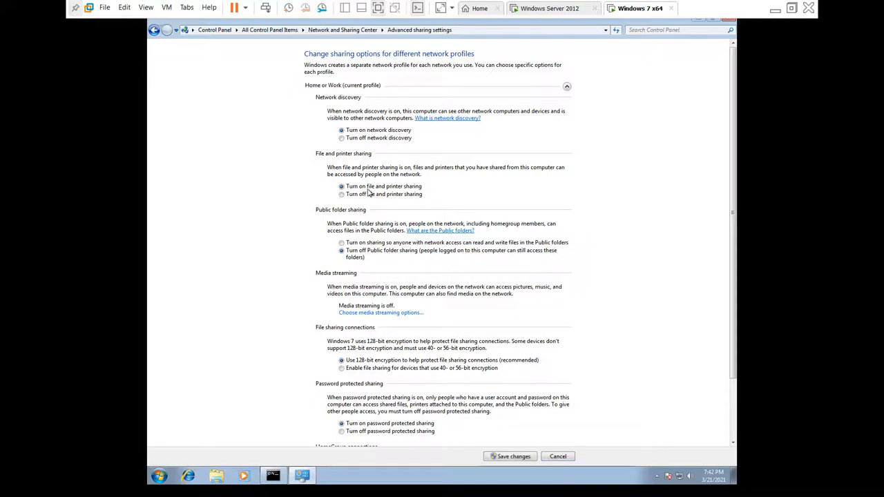
pyautogui.click(510, 459)
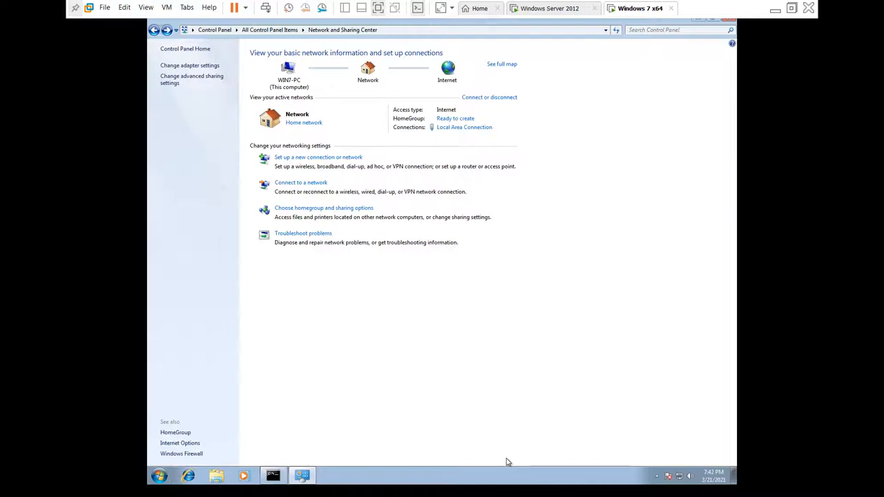
# Step: On the server, close Network and Sharing Center and rerun ping 192.168.56.129, now getting 4/4 replies
pyautogui.click(584, 9)
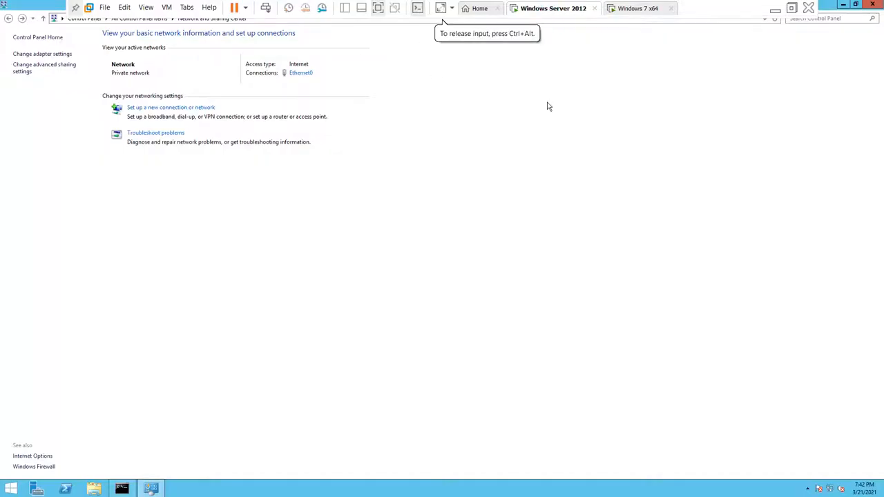
pyautogui.click(874, 5)
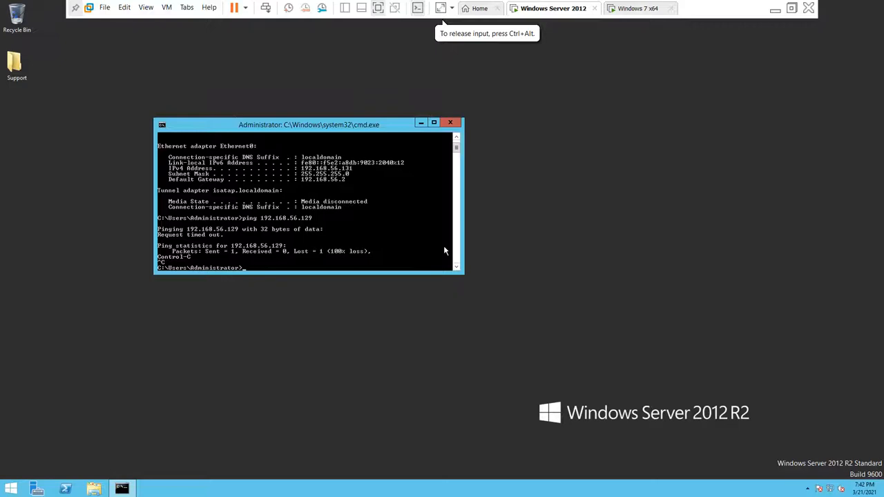
pyautogui.press('Up')
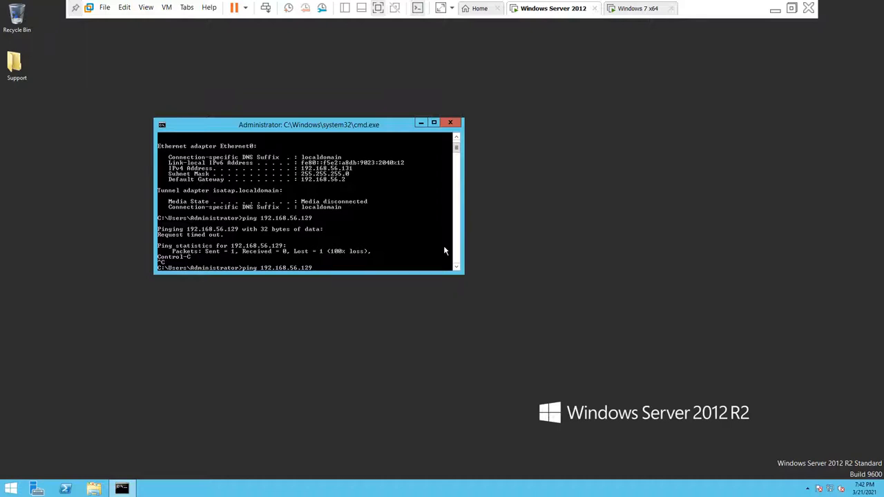
pyautogui.press('Return')
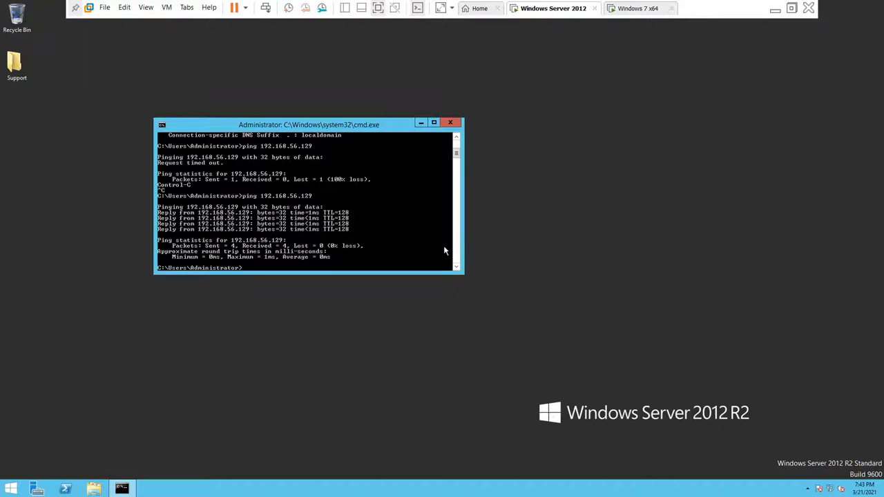
# Step: On Windows 7, rerun ping 192.168.56.131 for 4/4 replies, then close its command prompt
pyautogui.click(637, 8)
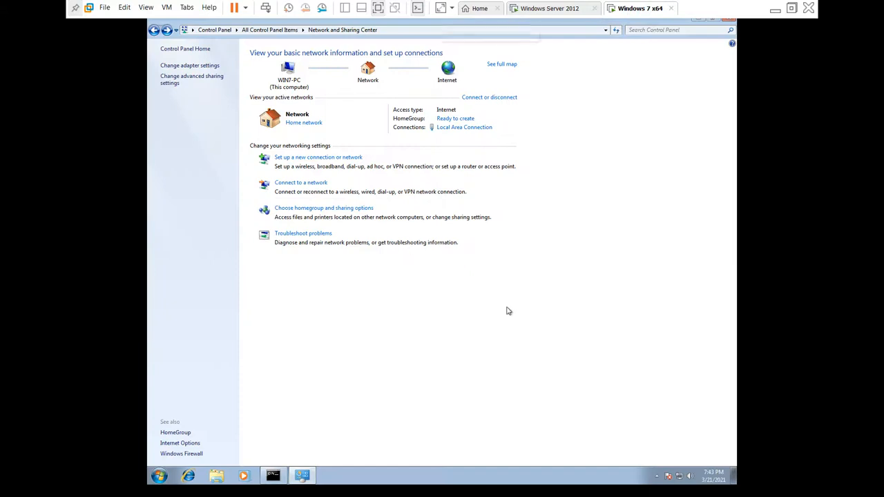
pyautogui.press('super')
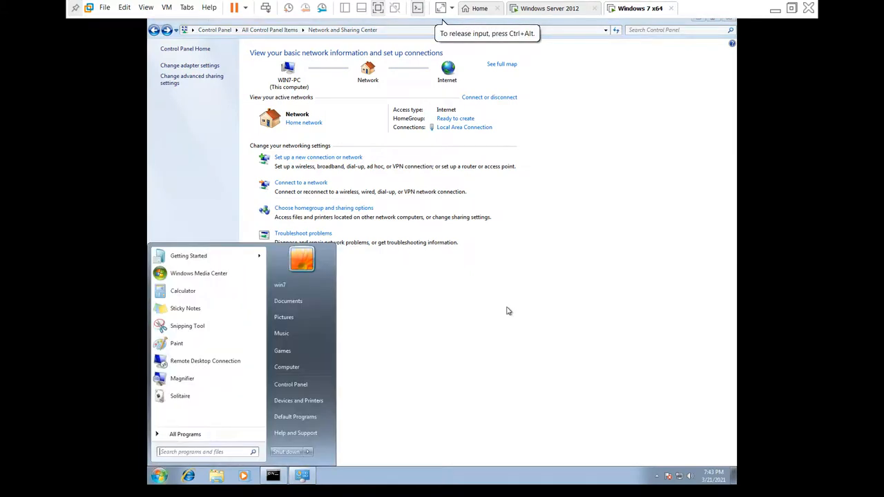
pyautogui.click(274, 478)
pyautogui.press('Up')
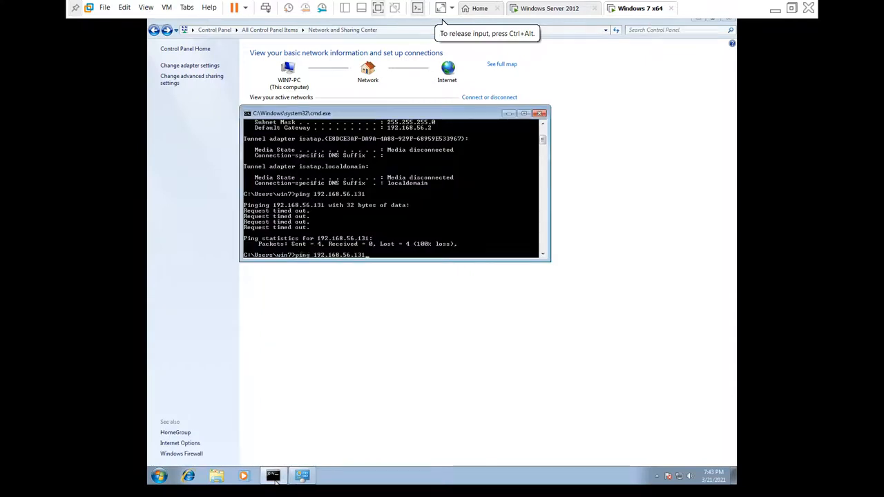
pyautogui.press('Return')
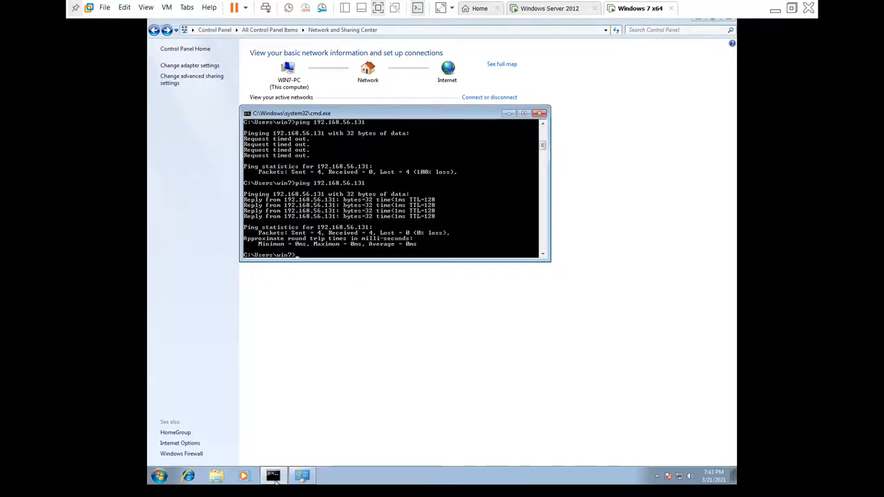
pyautogui.click(540, 114)
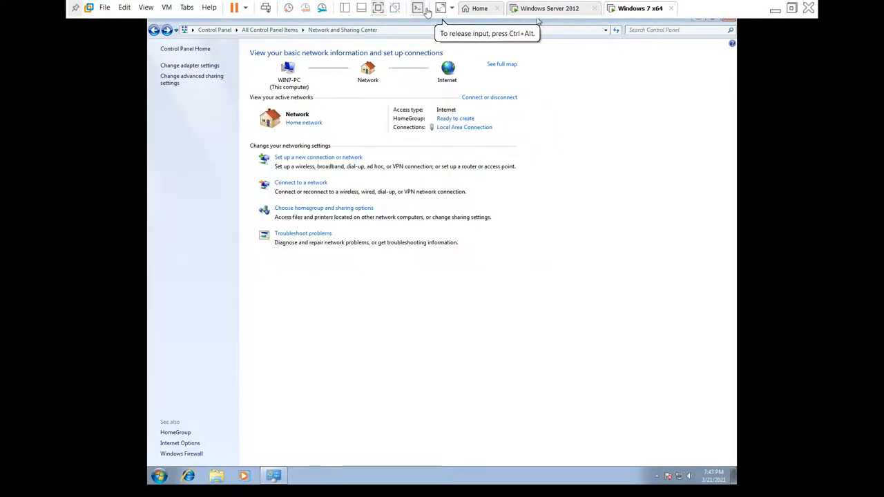
pyautogui.click(539, 9)
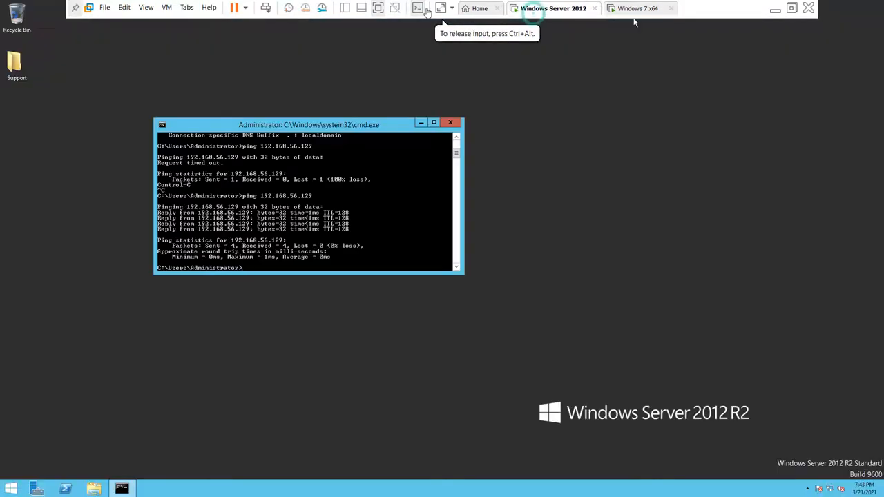
# Step: Close the server's command prompt and launch Server Manager by searching 'server' on the Start screen
pyautogui.click(453, 123)
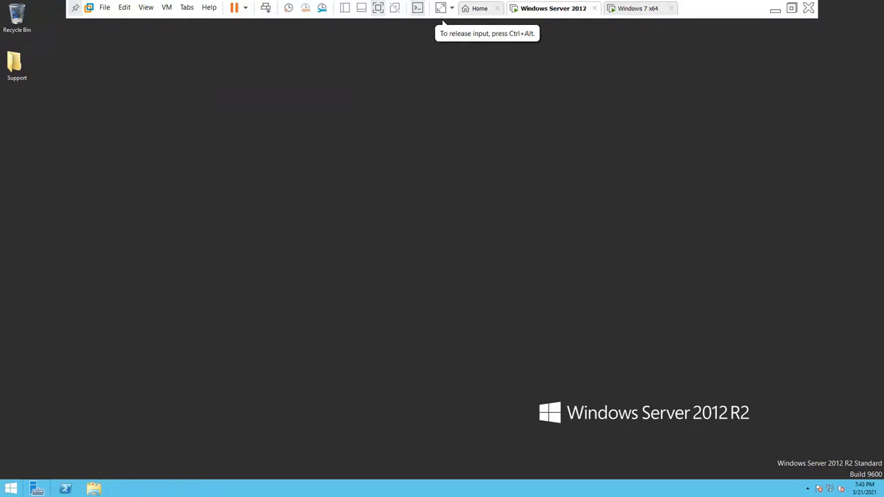
pyautogui.click(37, 489)
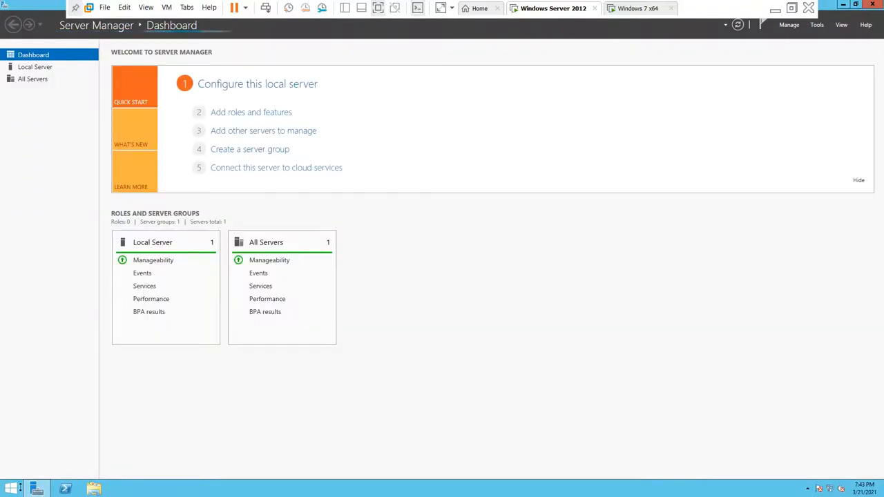
pyautogui.moveTo(40, 489)
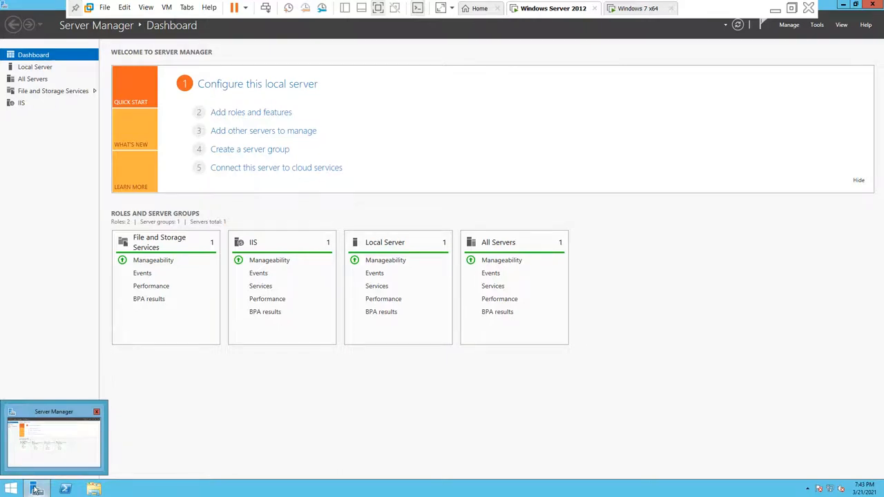
pyautogui.click(11, 489)
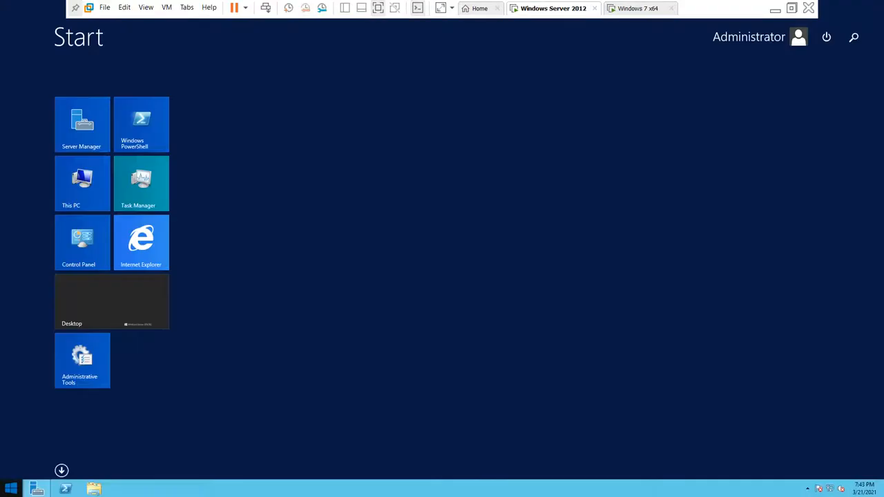
pyautogui.write('server Manager')
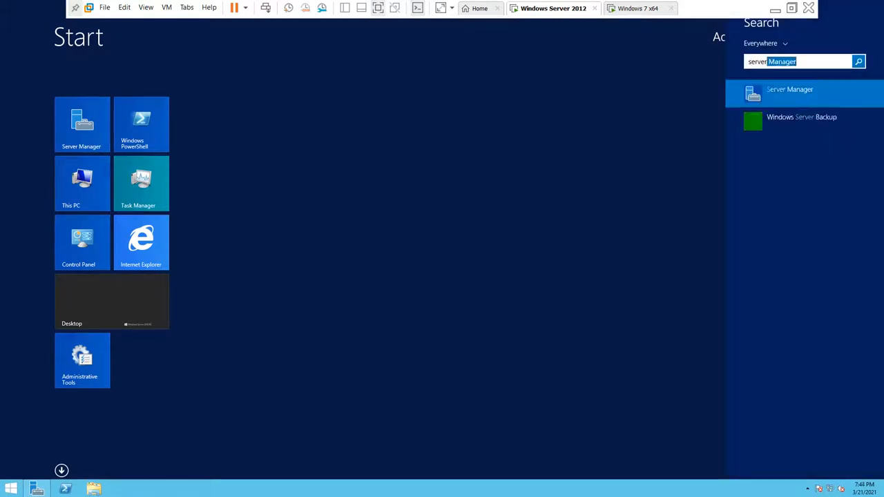
pyautogui.press('Return')
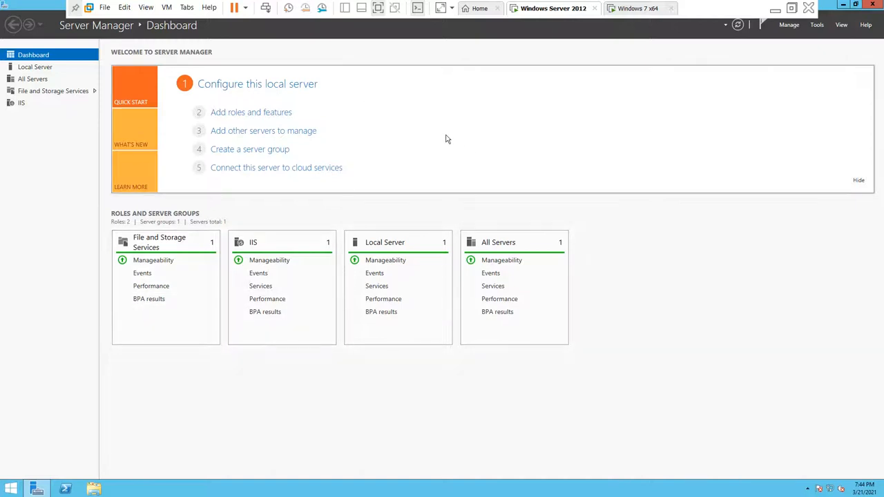
# Step: Start the Add Roles and Features Wizard and advance to the Server Roles page
pyautogui.click(248, 115)
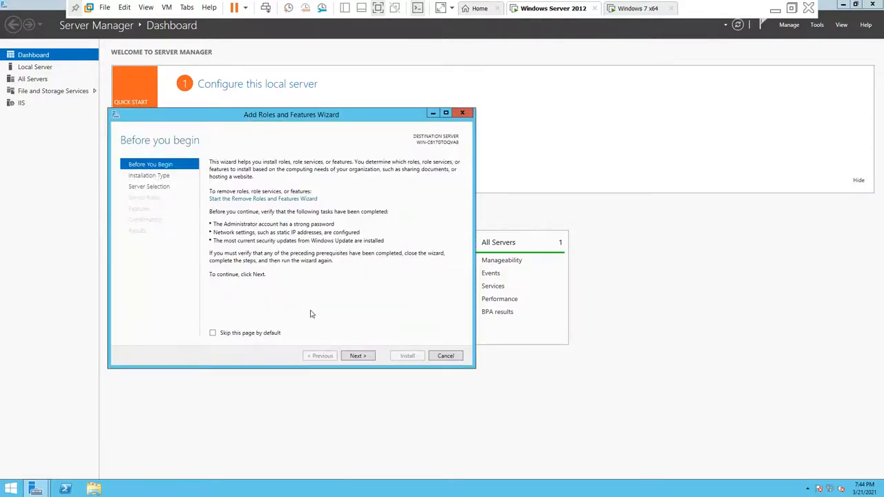
pyautogui.click(355, 356)
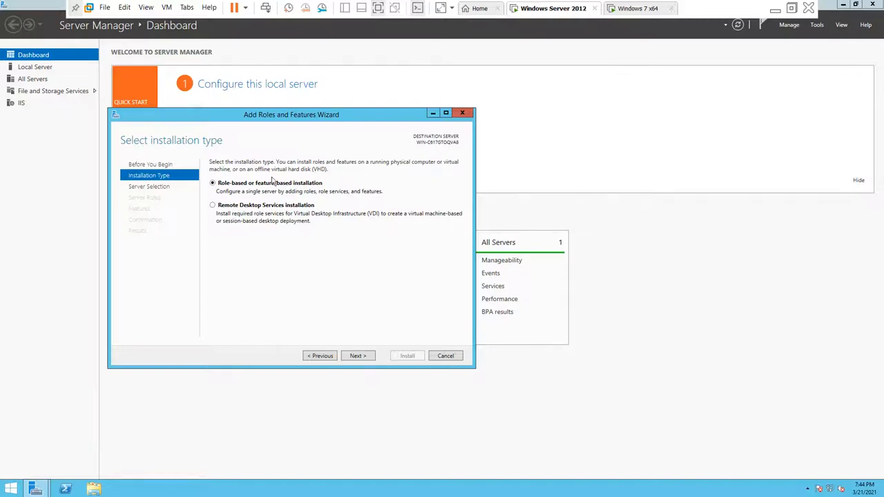
pyautogui.click(353, 356)
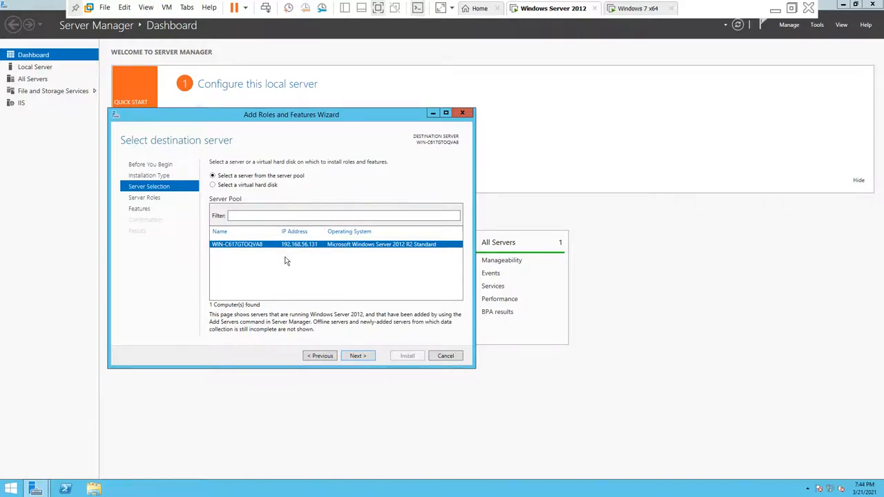
pyautogui.click(344, 357)
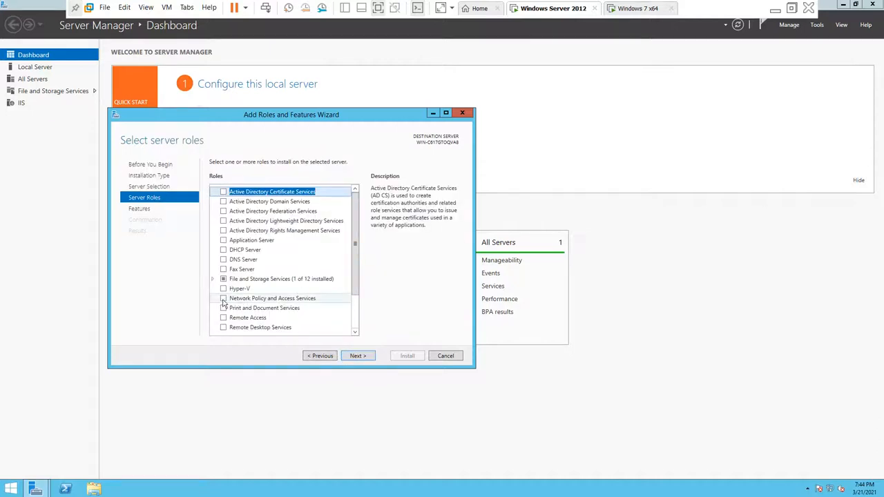
# Step: Expand File and Storage Services > File and iSCSI Services and check the File Server role
pyautogui.click(213, 279)
pyautogui.click(222, 290)
pyautogui.click(213, 279)
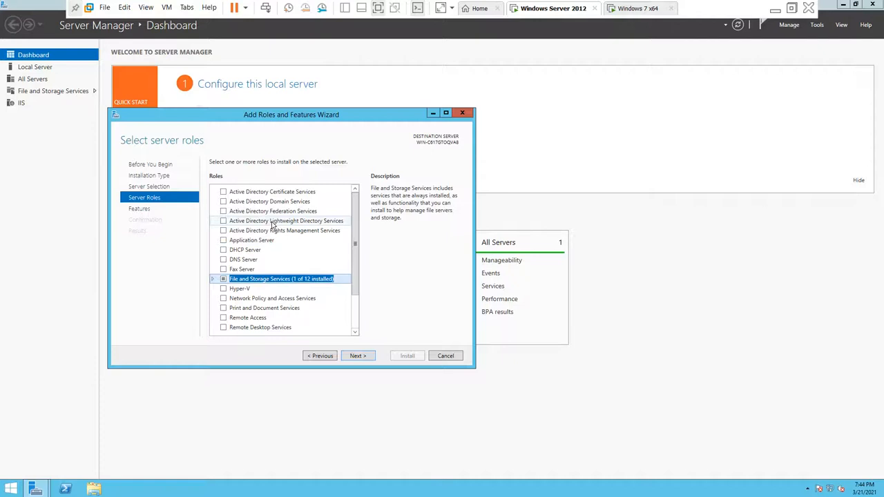
pyautogui.scroll(-2, 272, 224)
pyautogui.scroll(2, 273, 224)
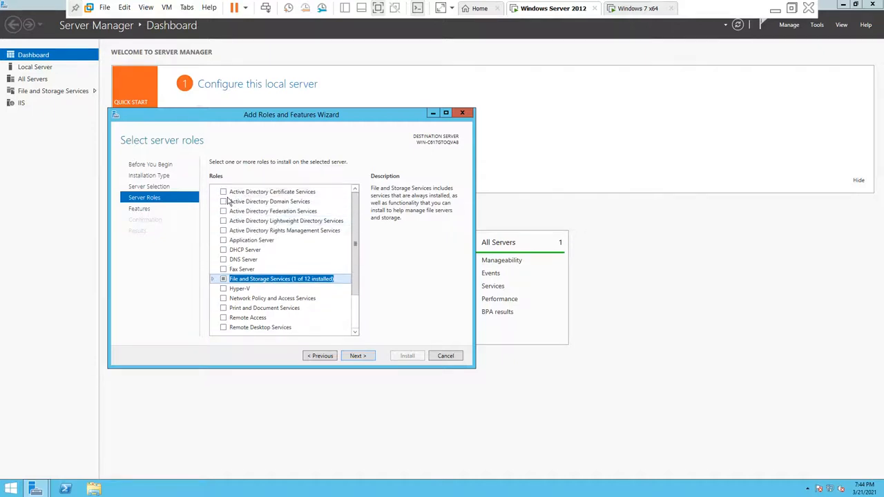
pyautogui.click(213, 280)
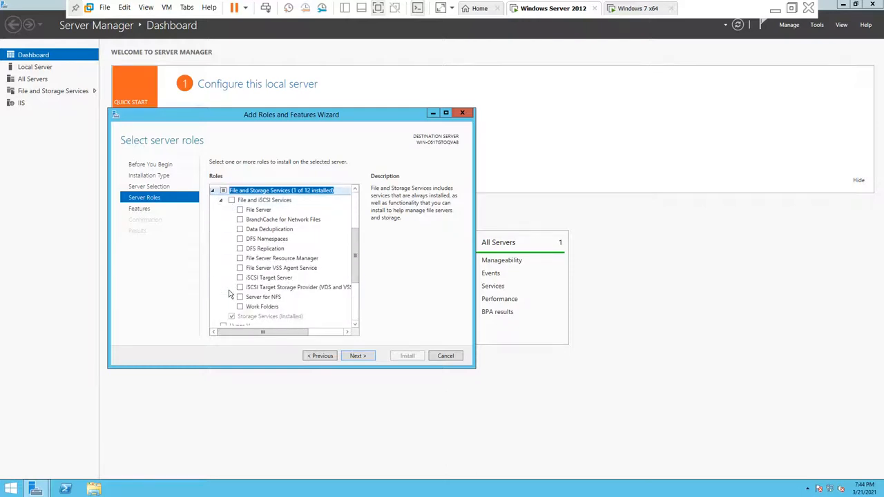
pyautogui.scroll(1, 230, 294)
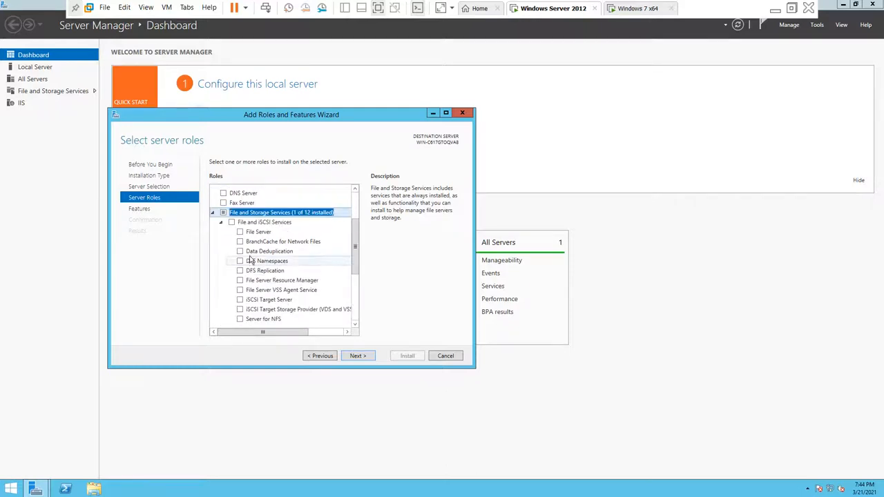
pyautogui.click(240, 232)
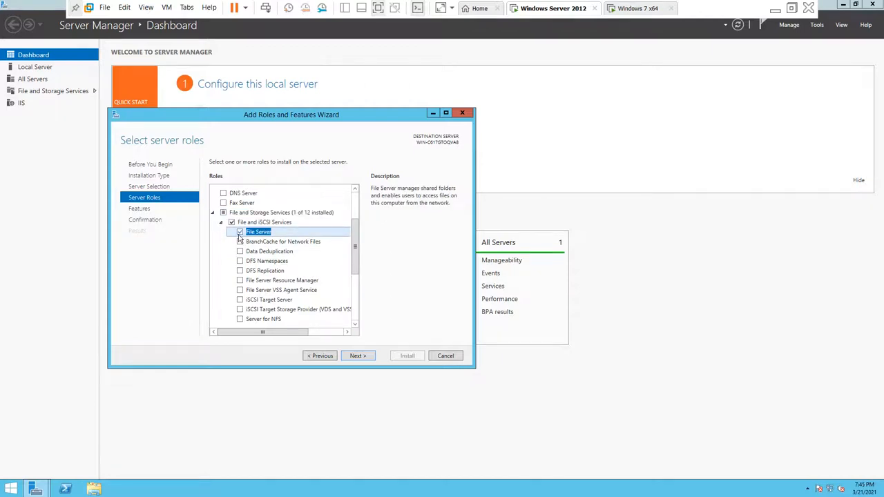
# Step: Continue past the Features page and install the File Server role
pyautogui.click(355, 356)
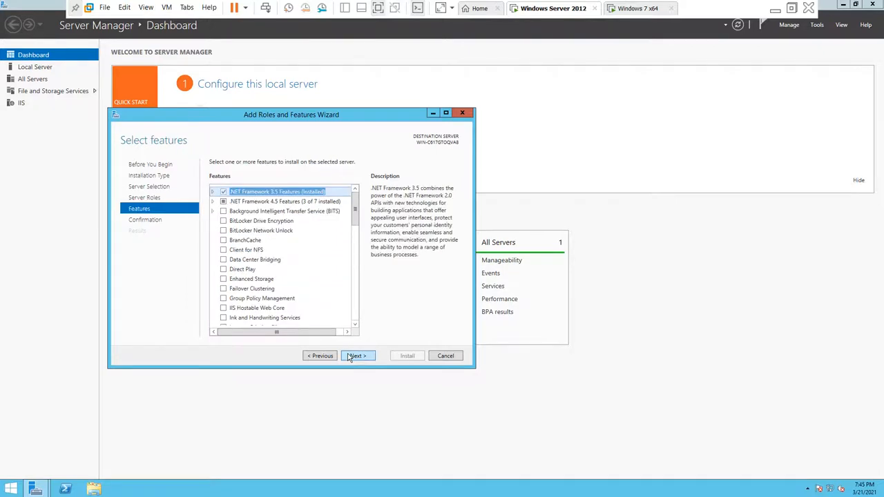
pyautogui.scroll(-3, 357, 332)
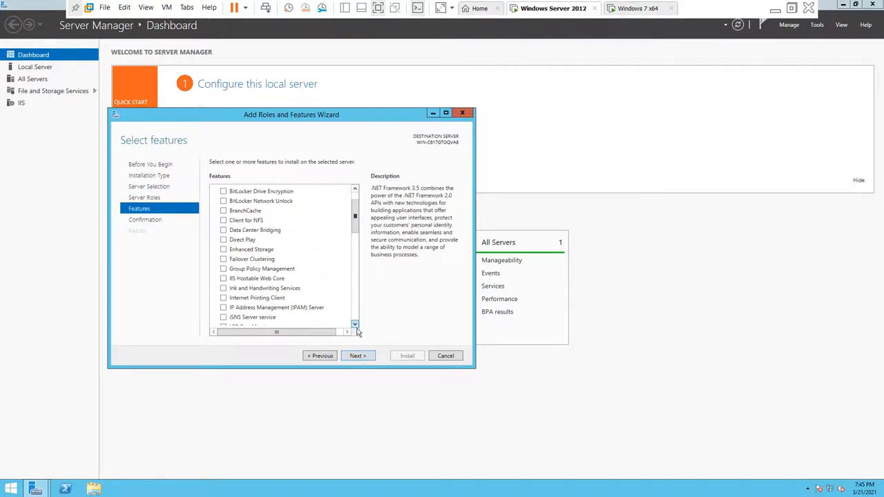
pyautogui.scroll(-3, 357, 331)
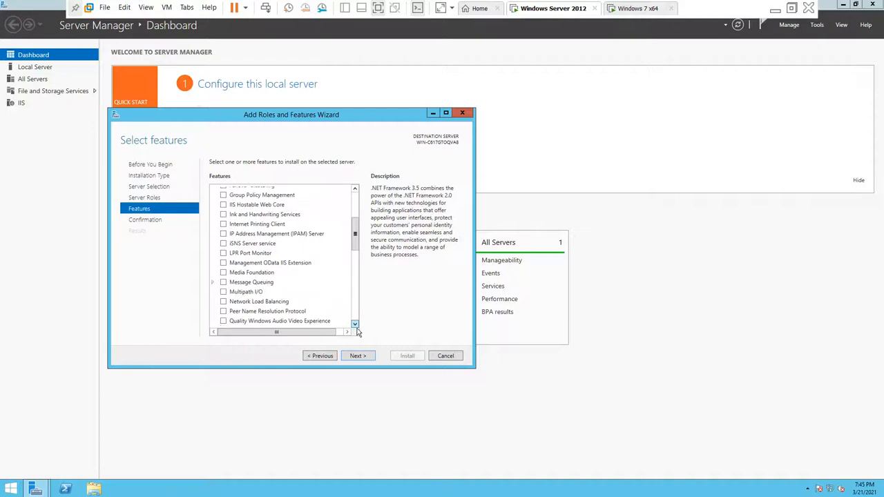
pyautogui.scroll(-6, 357, 332)
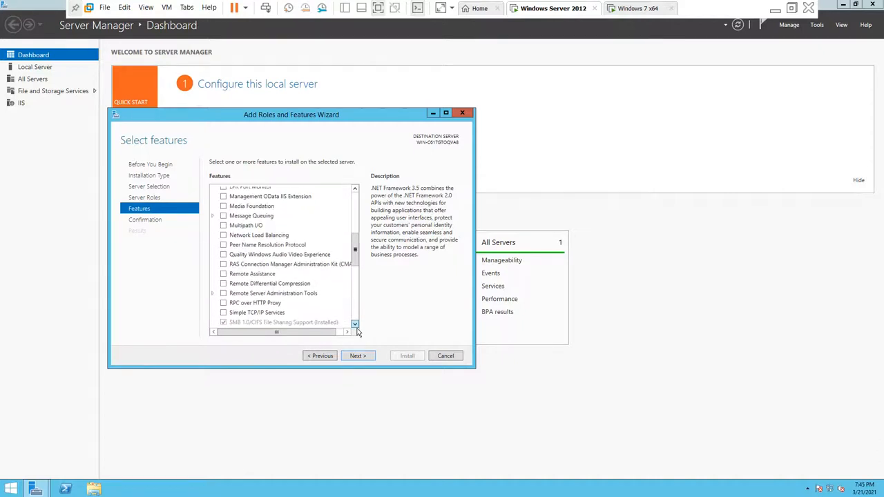
pyautogui.scroll(-2, 358, 332)
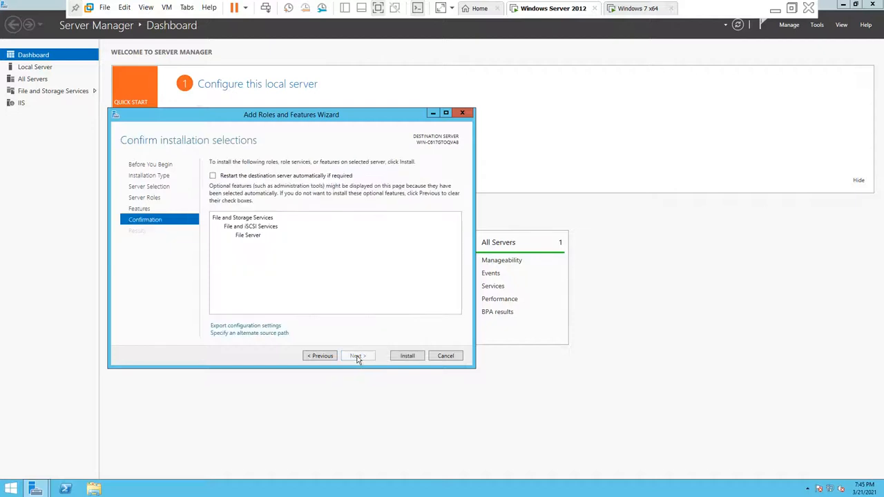
pyautogui.click(392, 360)
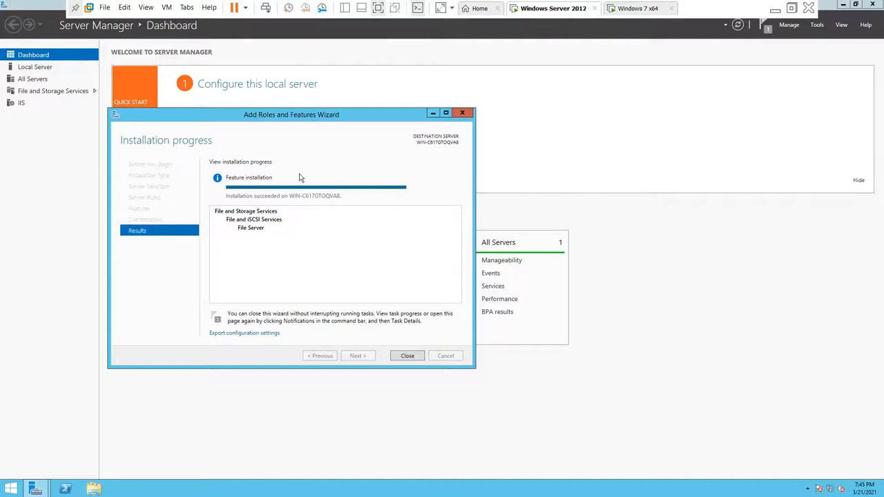
# Step: Close the finished File Server installation wizard and review the Feature installation notification details
pyautogui.click(407, 357)
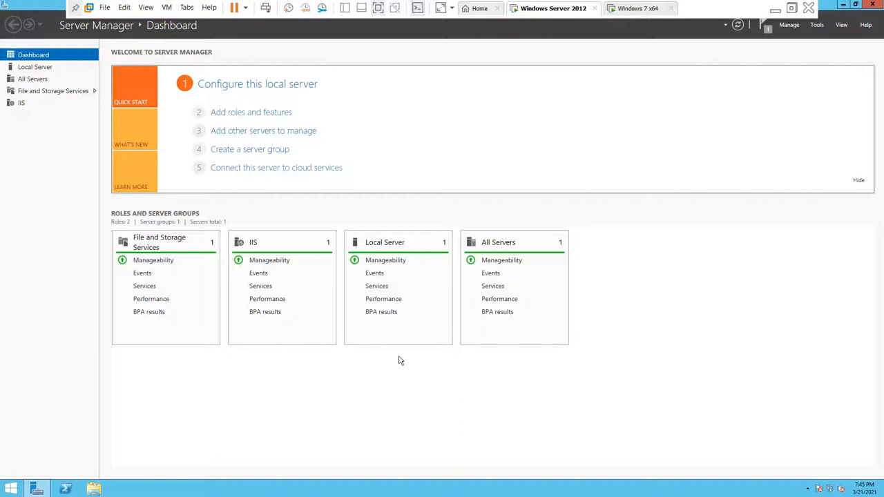
pyautogui.click(760, 34)
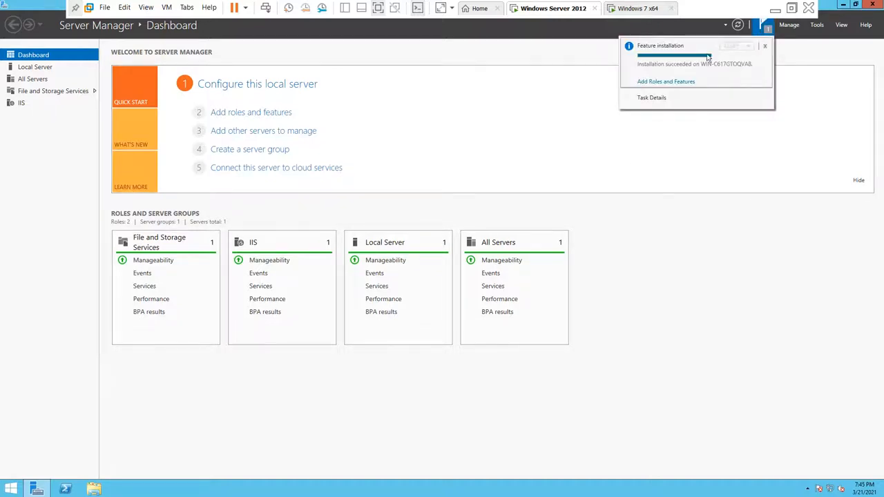
pyautogui.click(657, 83)
# Step: Refresh the Server Manager dashboard, check notifications, and browse the Tools list for file server tools
pyautogui.click(307, 259)
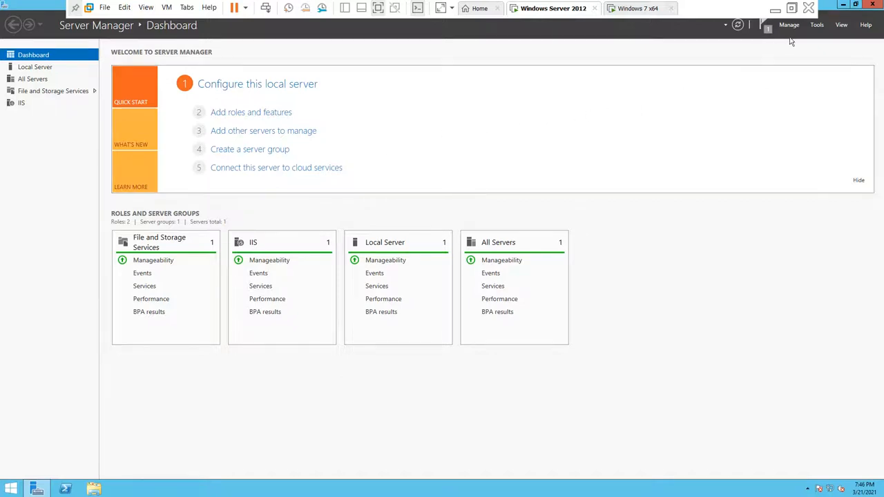
pyautogui.click(818, 26)
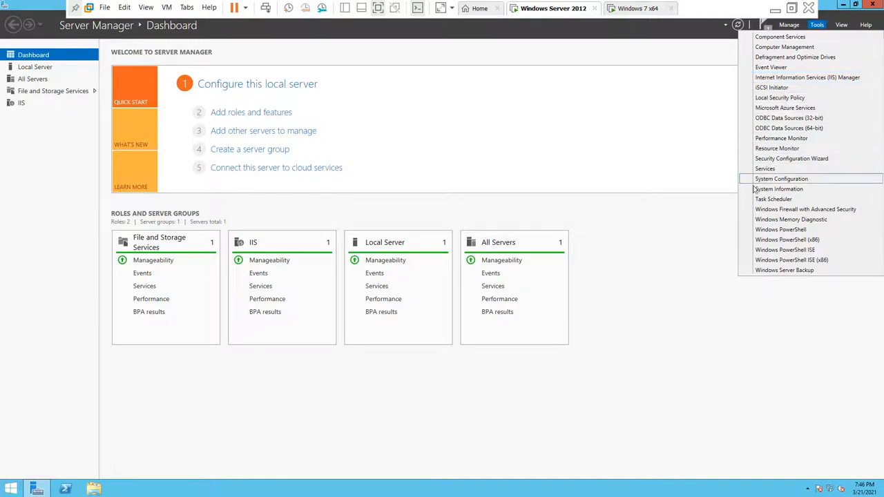
pyautogui.click(713, 193)
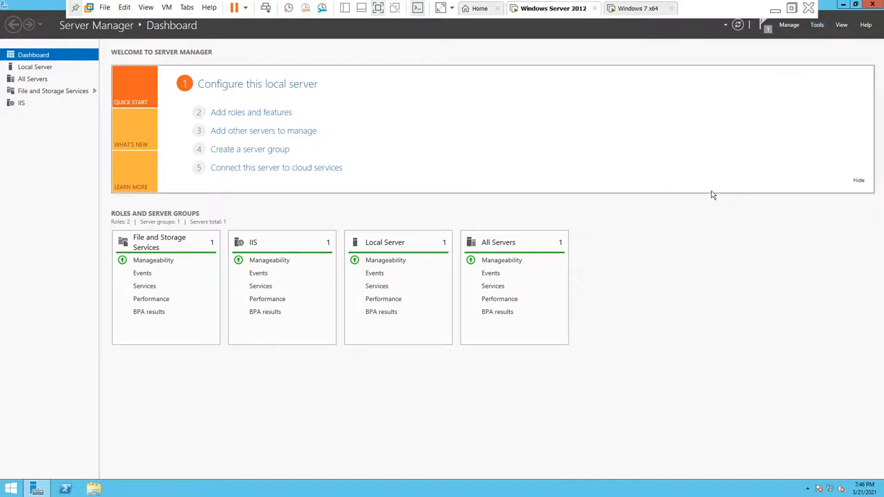
pyautogui.click(736, 25)
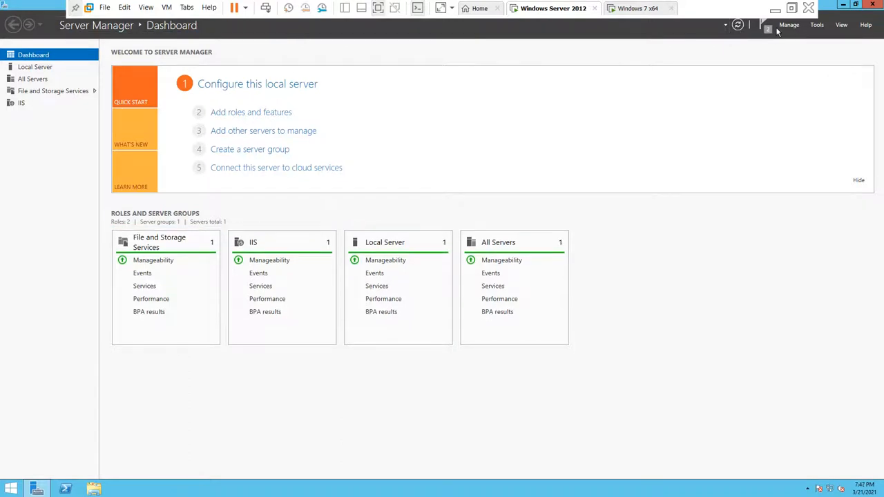
pyautogui.click(766, 31)
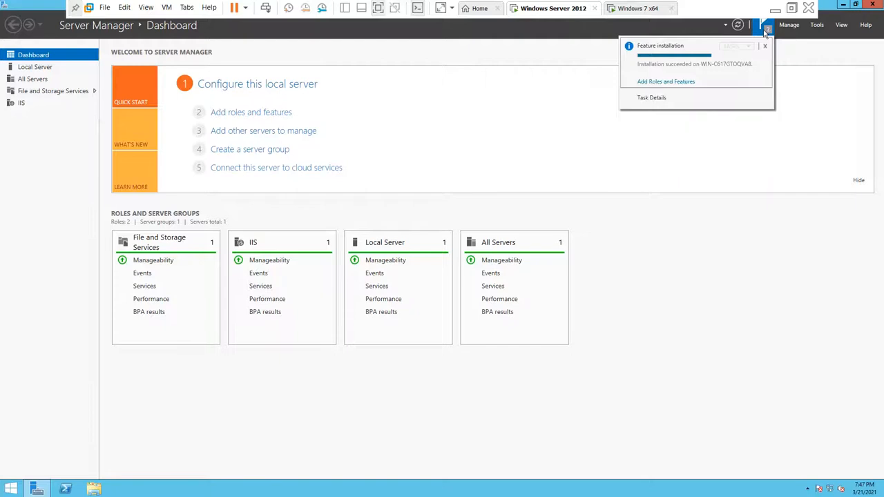
pyautogui.click(817, 25)
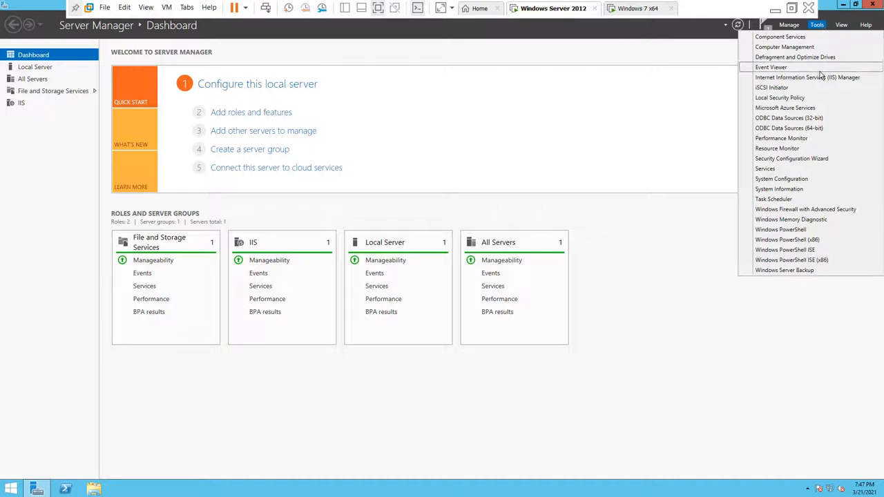
# Step: Search the Start screen for 'file ser', cancel it, and close Server Manager
pyautogui.press('super')
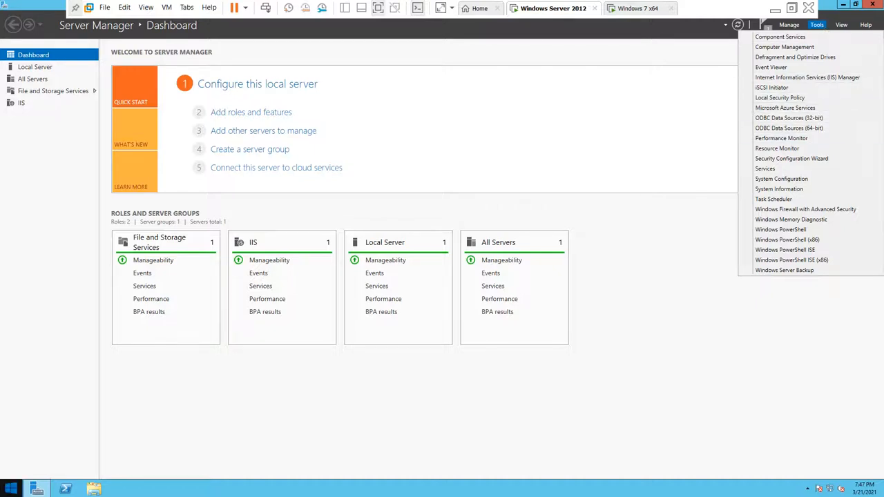
pyautogui.write('p')
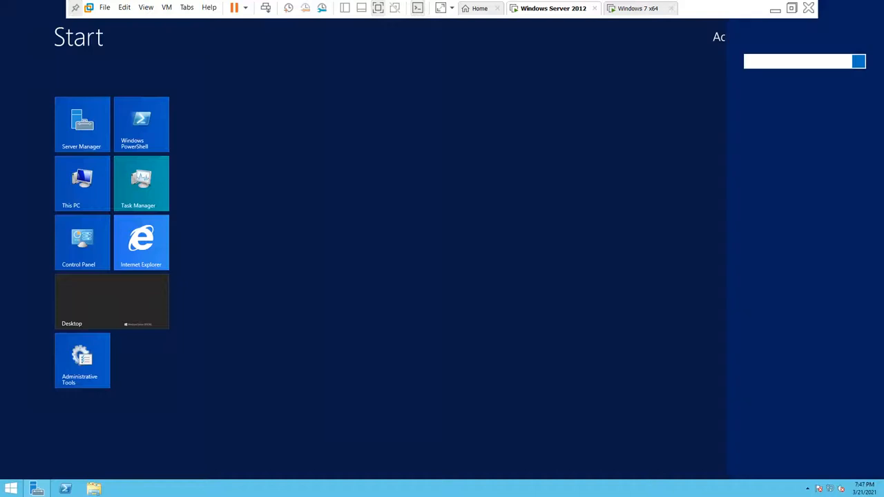
pyautogui.write('fi')
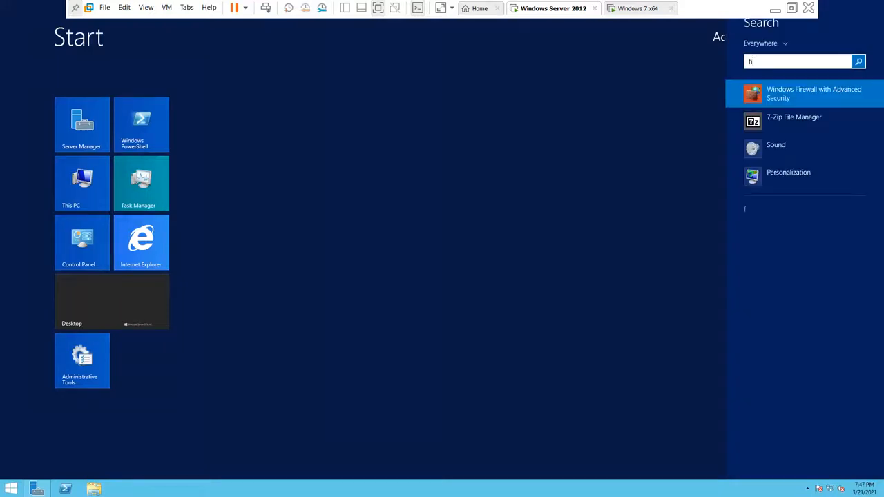
pyautogui.write('le')
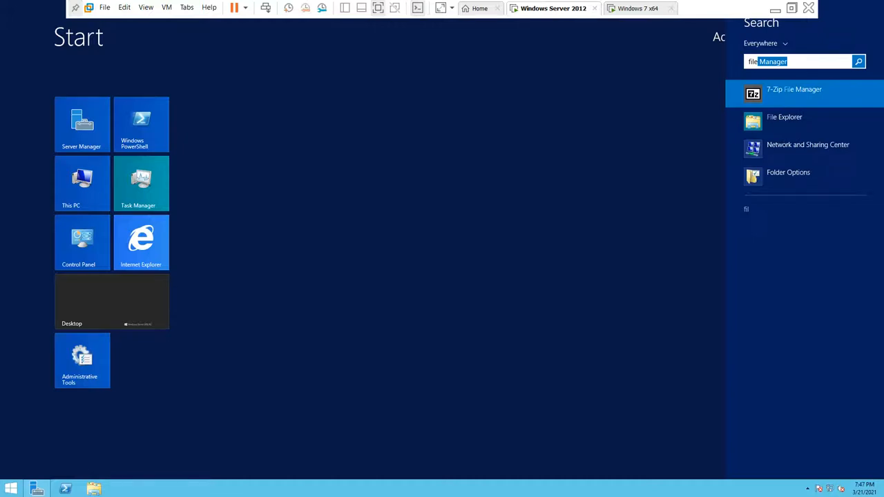
pyautogui.write(' ser')
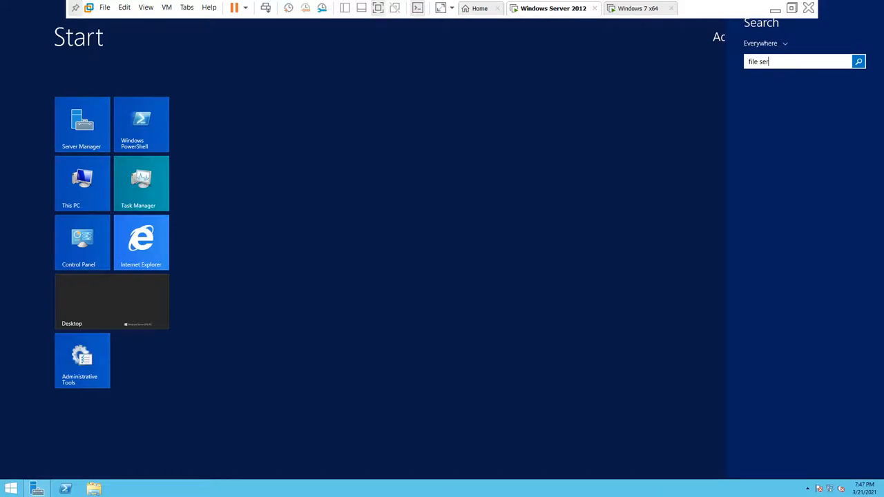
pyautogui.press('super')
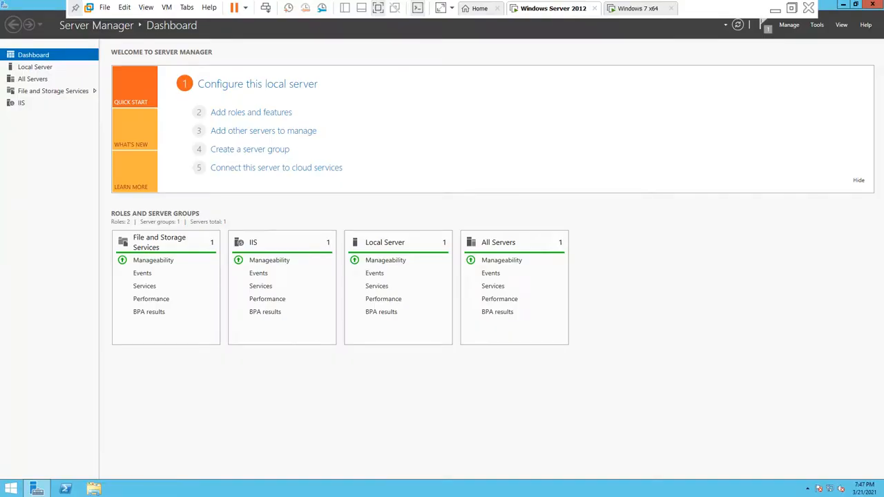
pyautogui.click(873, 4)
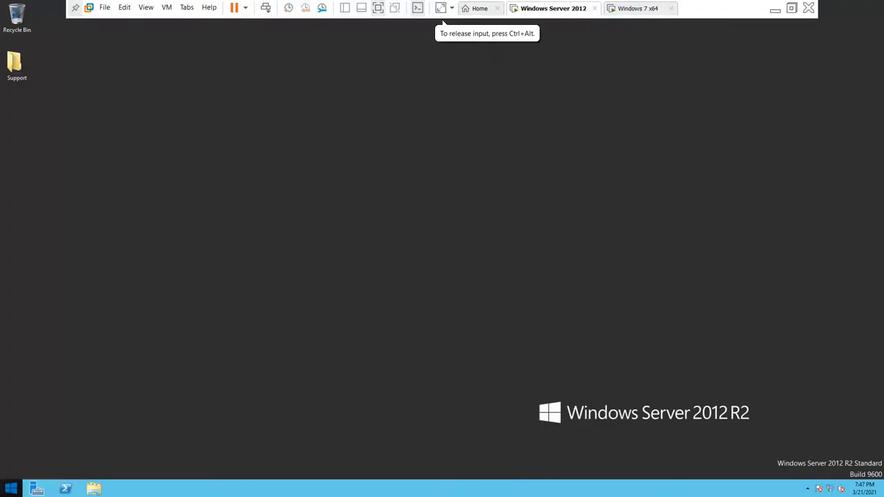
pyautogui.click(11, 488)
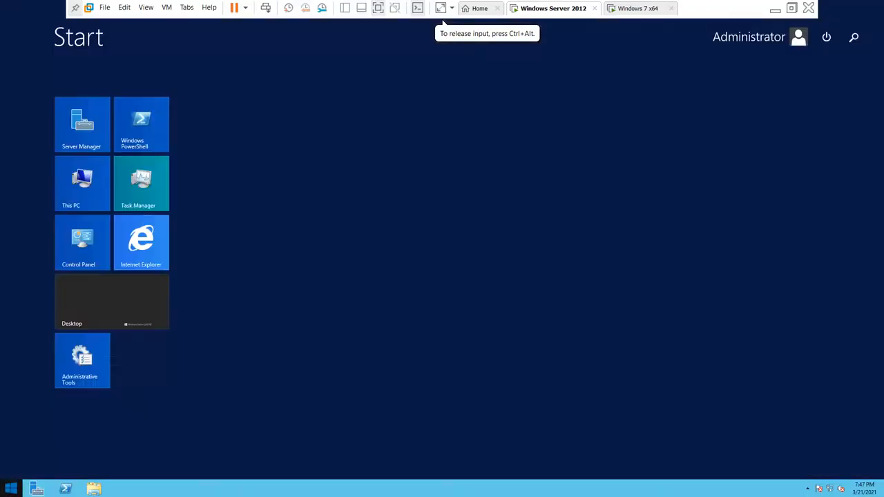
# Step: Restart the server from Start's power menu, keeping the Other (Unplanned) reason
pyautogui.click(823, 38)
pyautogui.click(825, 81)
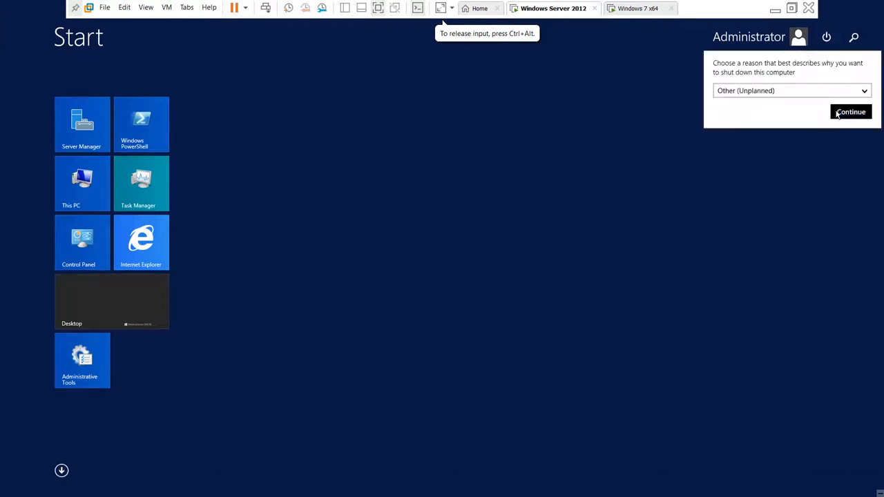
pyautogui.click(837, 112)
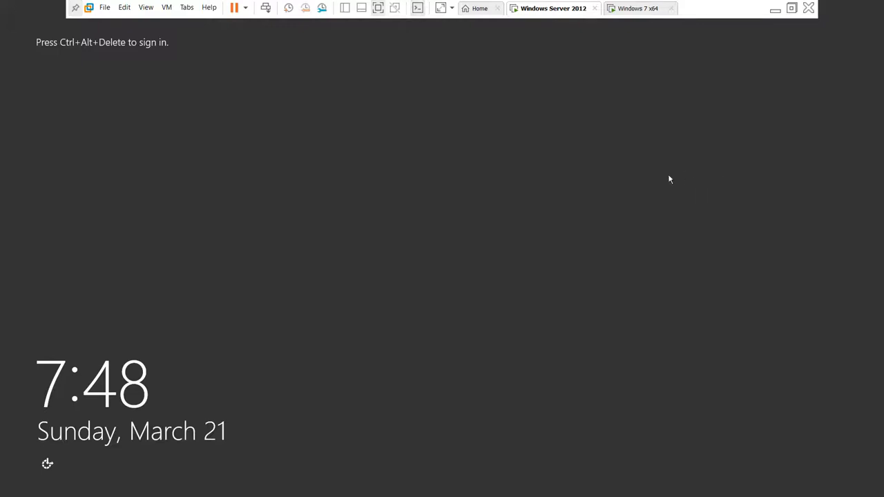
# Step: Send Ctrl+Alt+Del and sign in as Administrator, re-entering the password after a failed attempt
pyautogui.click(265, 8)
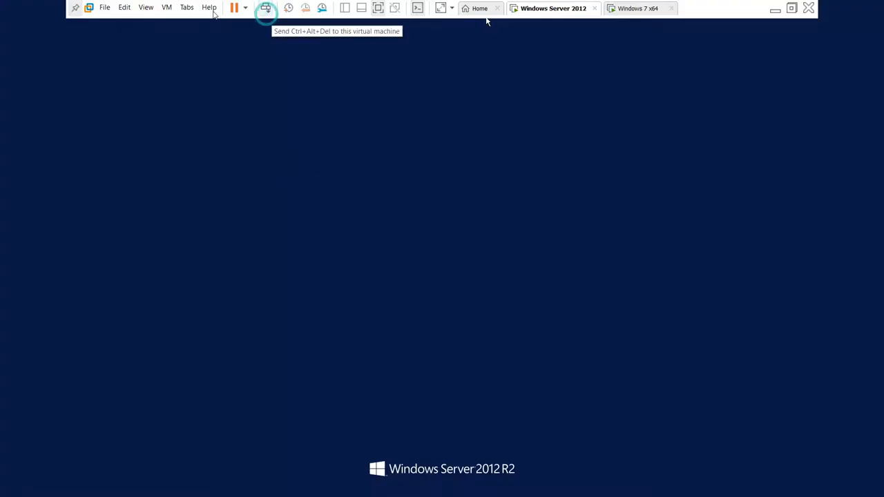
pyautogui.click(433, 186)
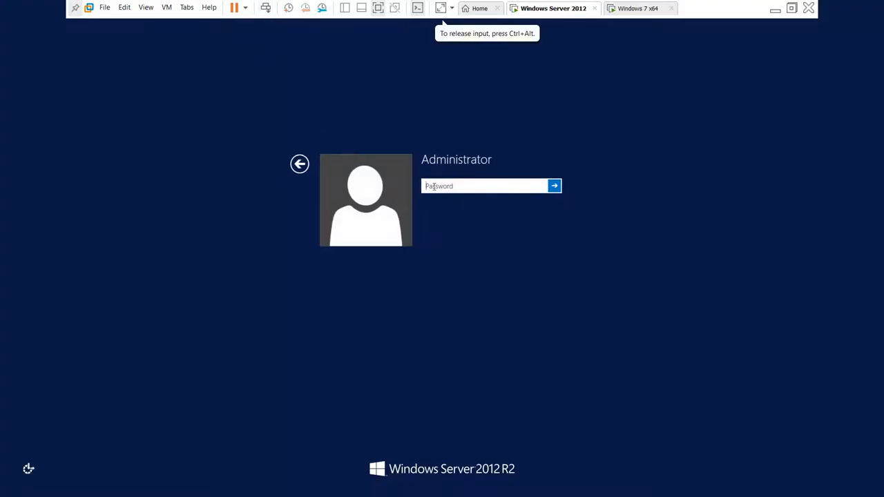
pyautogui.write('Pa$$w0rd12')
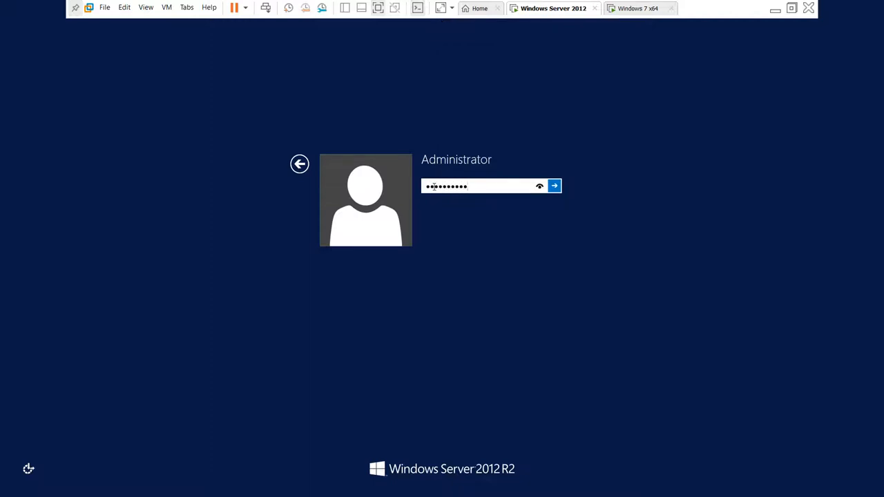
pyautogui.press('Return')
pyautogui.press('Return')
pyautogui.write('Pa$$w0rd1')
pyautogui.press('Return')
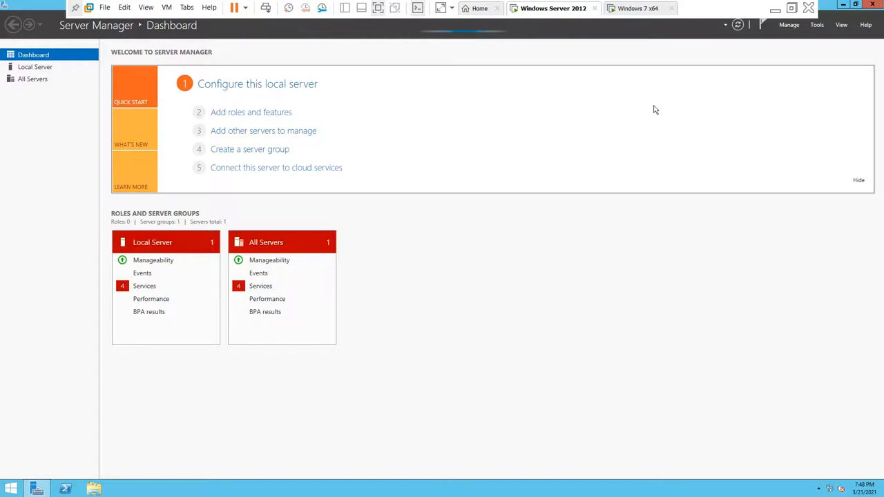
# Step: Glance through the Tools list, then open Server Manager's Manage menu
pyautogui.click(817, 26)
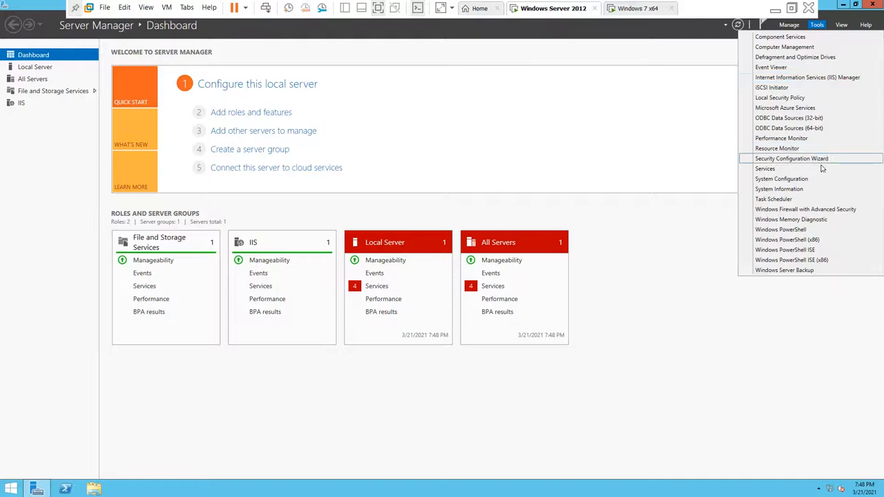
pyautogui.click(809, 311)
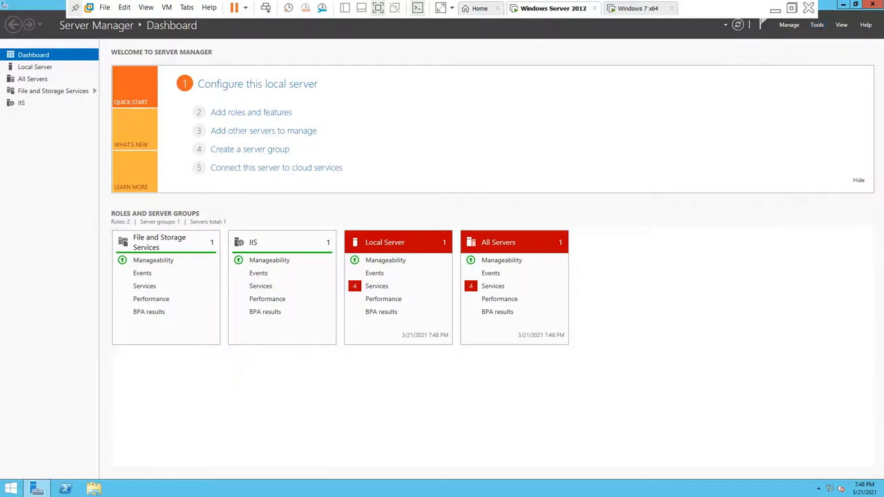
pyautogui.click(787, 29)
# Step: Launch the Add Roles and Features Wizard and advance to the Server Roles page
pyautogui.click(786, 38)
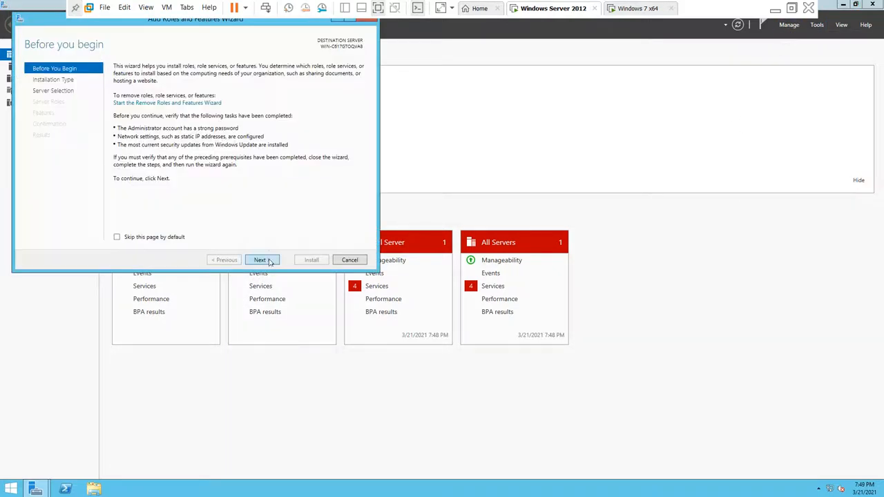
pyautogui.click(268, 262)
pyautogui.click(268, 262)
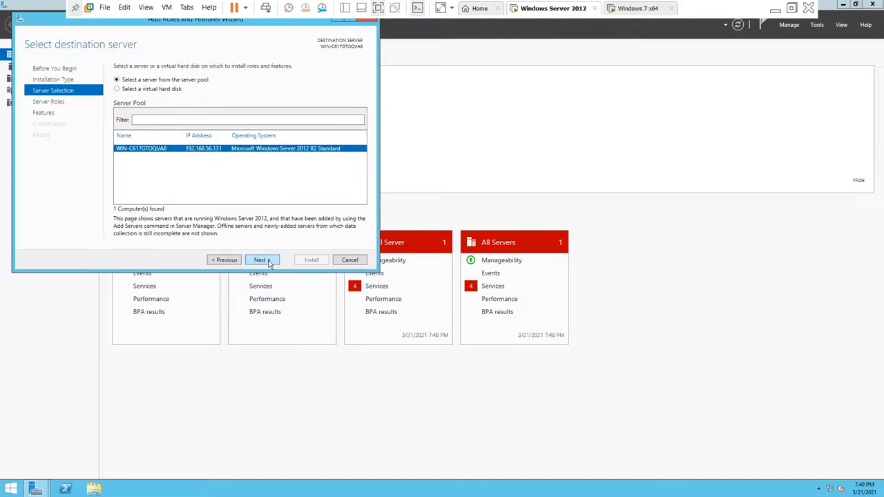
pyautogui.click(268, 262)
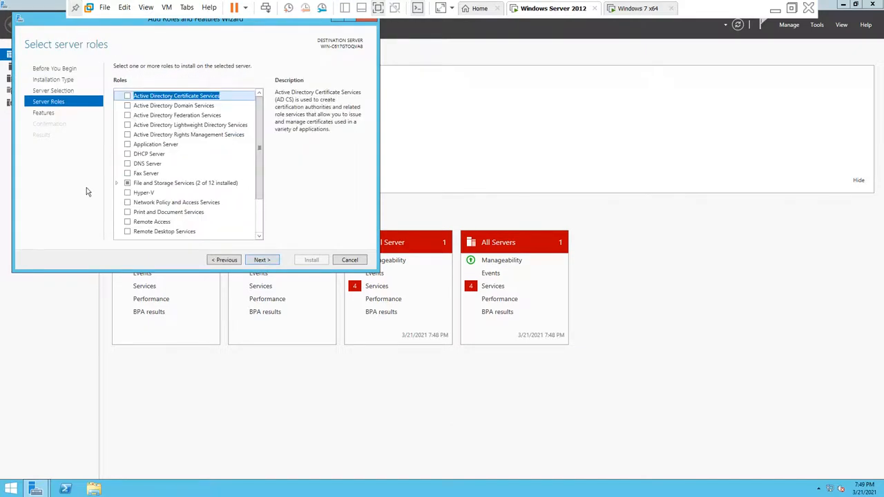
# Step: Under File and iSCSI Services, add File Server Resource Manager with its required features and reach confirmation
pyautogui.click(115, 183)
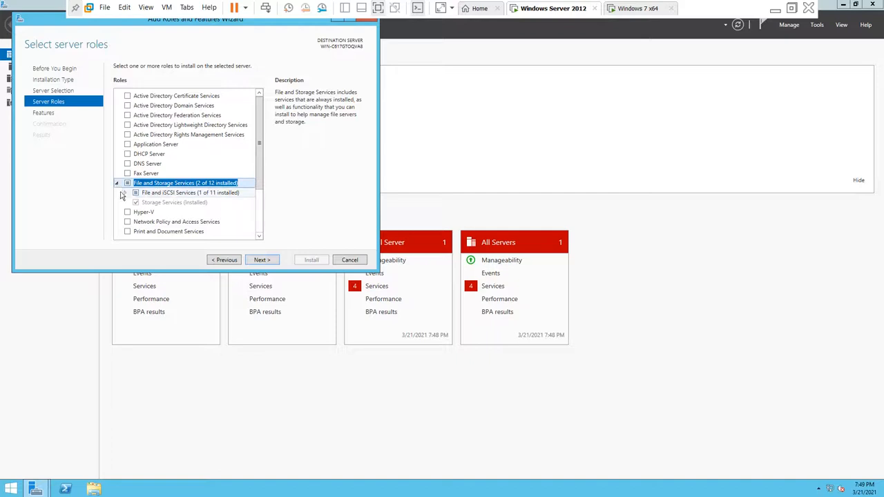
pyautogui.click(125, 193)
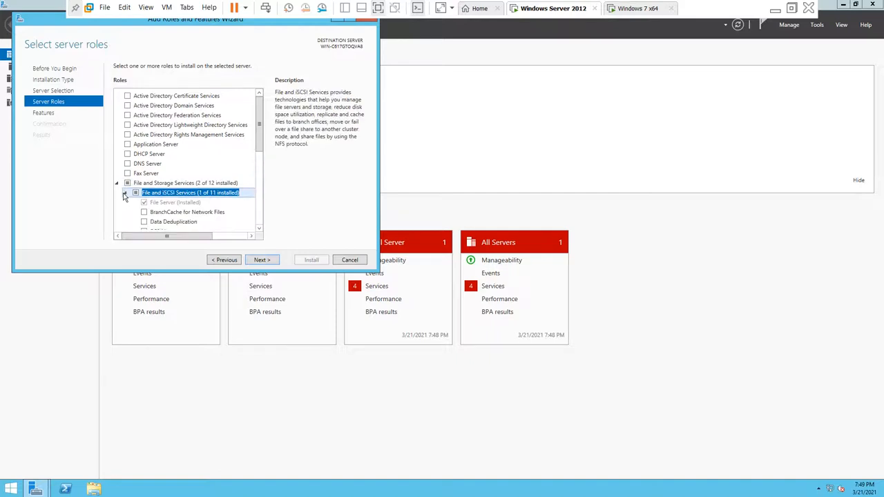
pyautogui.click(260, 229)
pyautogui.click(260, 229)
pyautogui.click(260, 229)
pyautogui.click(259, 229)
pyautogui.click(260, 228)
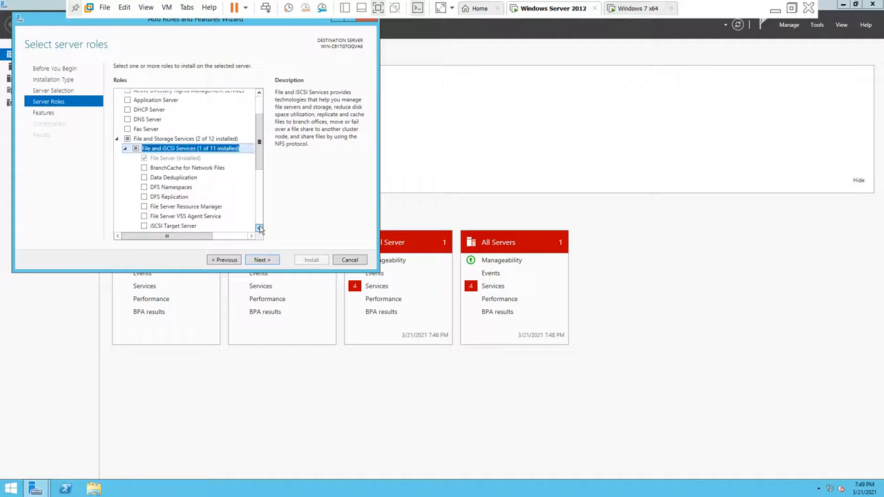
pyautogui.click(184, 206)
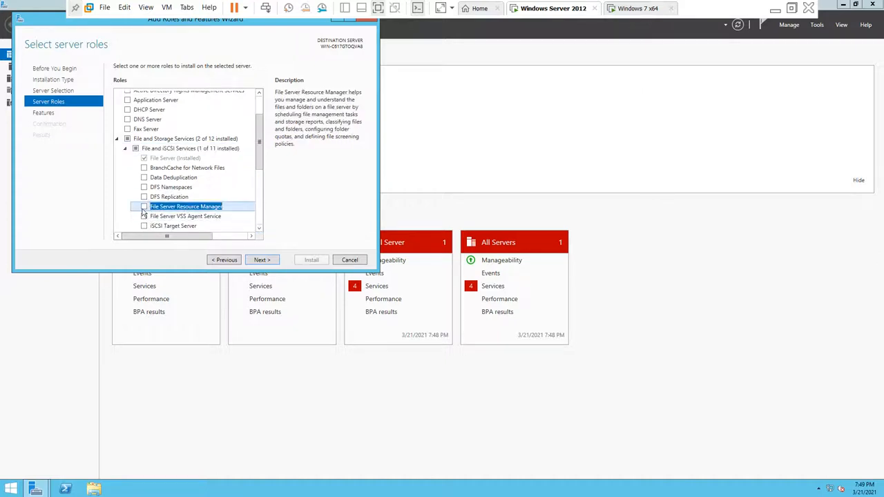
pyautogui.click(143, 206)
pyautogui.click(212, 226)
pyautogui.click(259, 260)
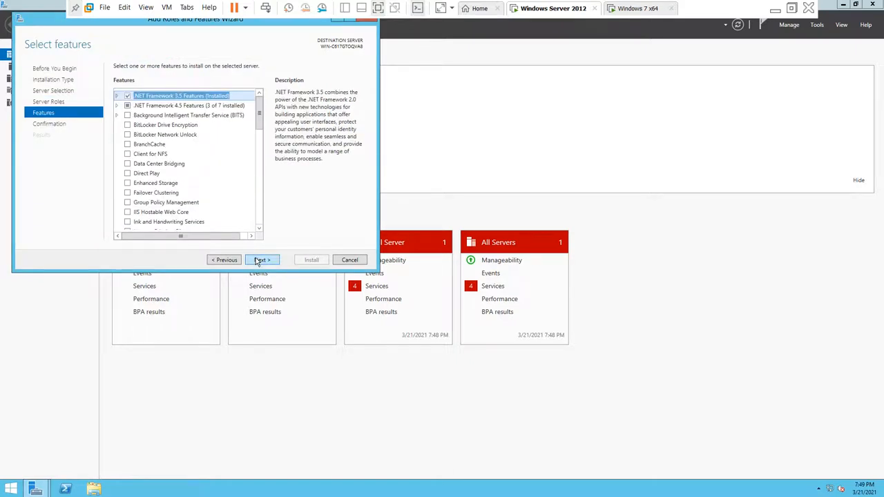
pyautogui.click(259, 260)
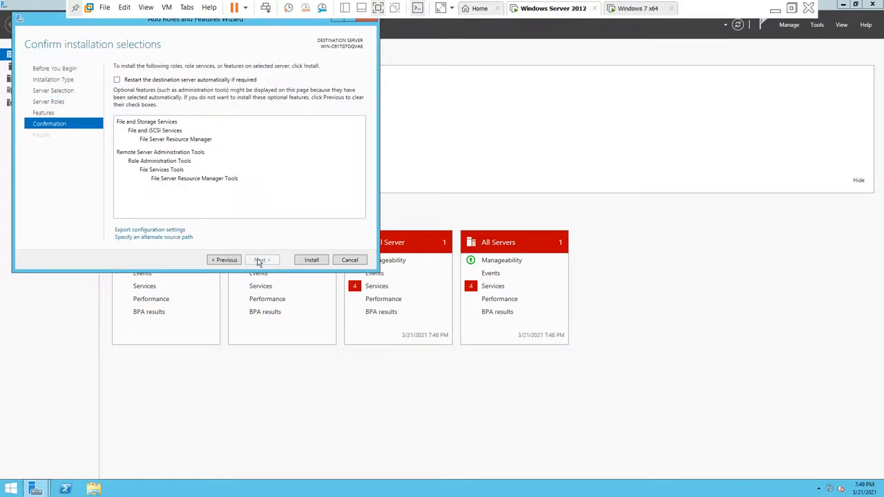
# Step: Install File Server Resource Manager, close the wizard, and review its restart-pending notification
pyautogui.click(312, 261)
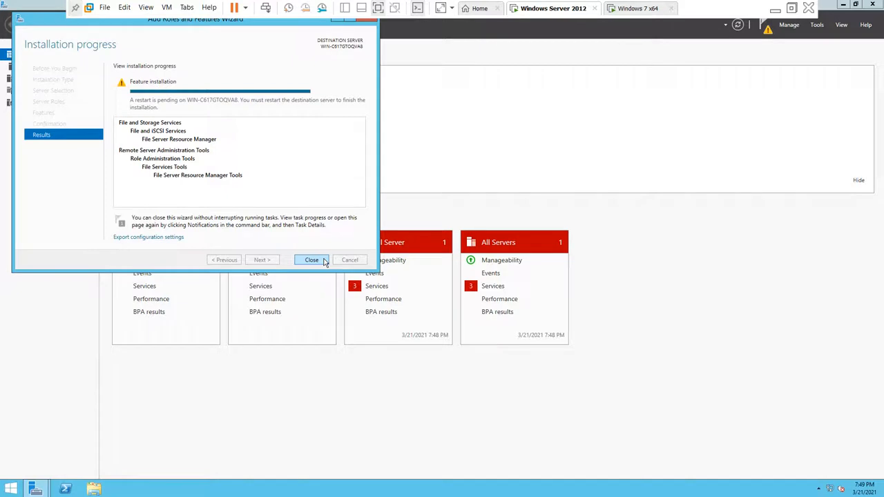
pyautogui.click(312, 260)
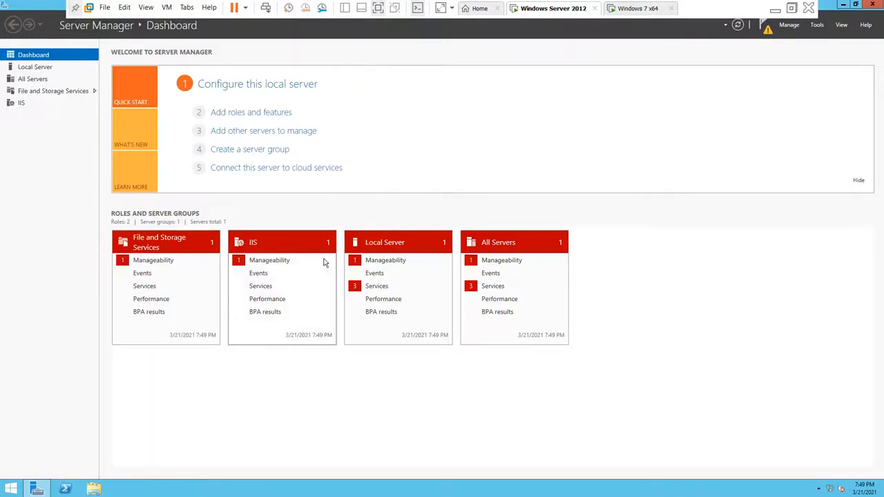
pyautogui.click(764, 29)
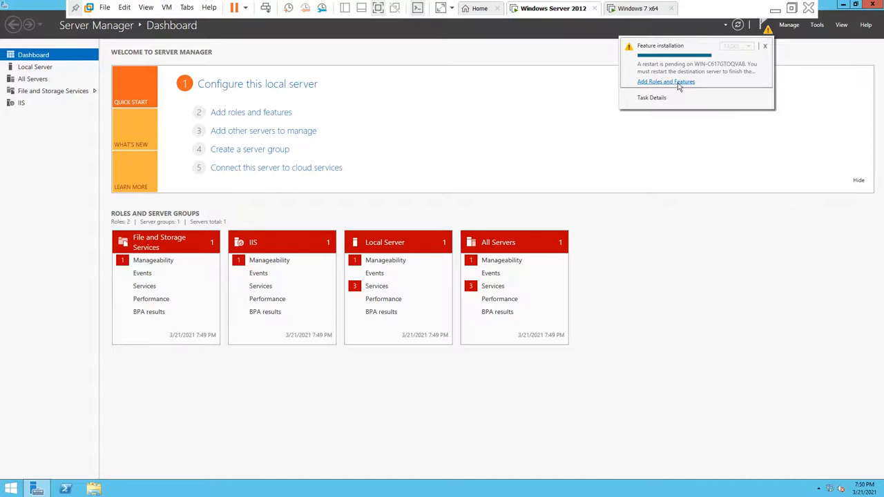
pyautogui.click(677, 83)
pyautogui.click(348, 296)
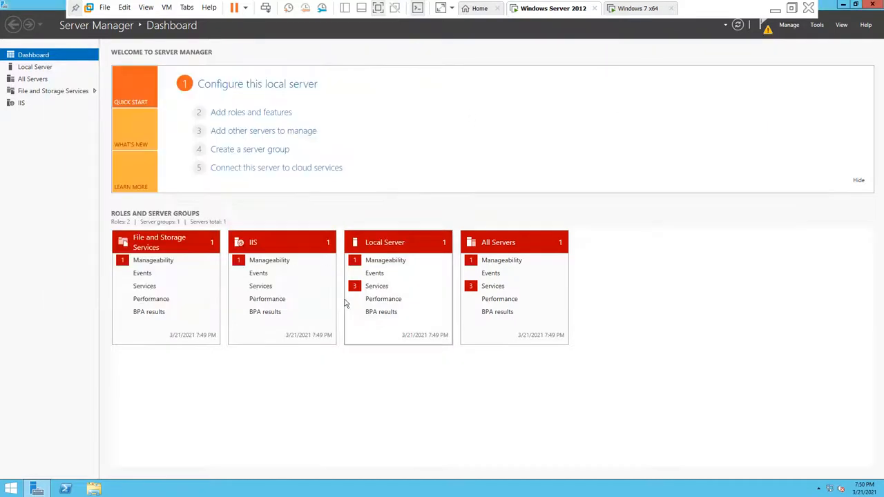
pyautogui.click(815, 27)
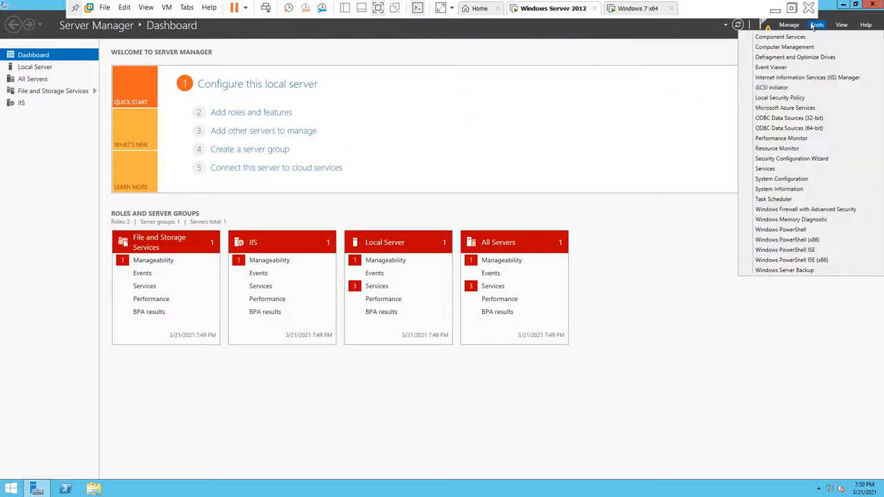
pyautogui.click(674, 75)
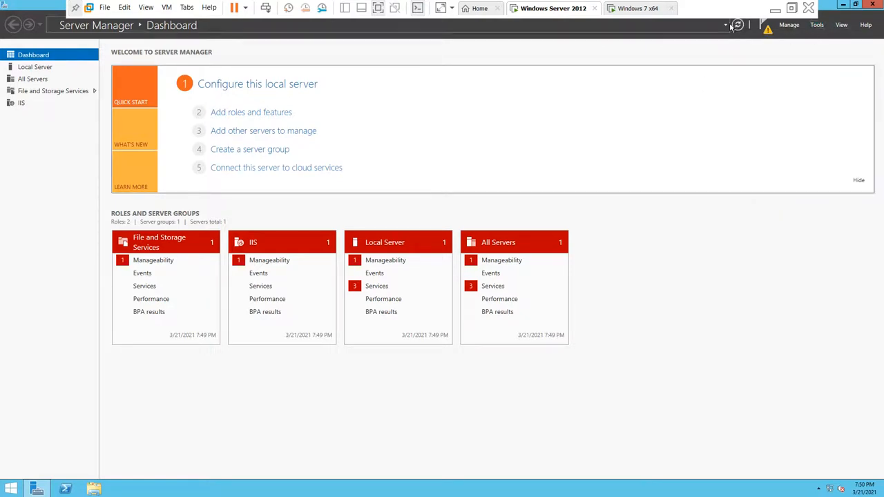
# Step: Close Server Manager and restart the Windows Server 2012 guest from the Start screen
pyautogui.click(872, 4)
pyautogui.click(11, 489)
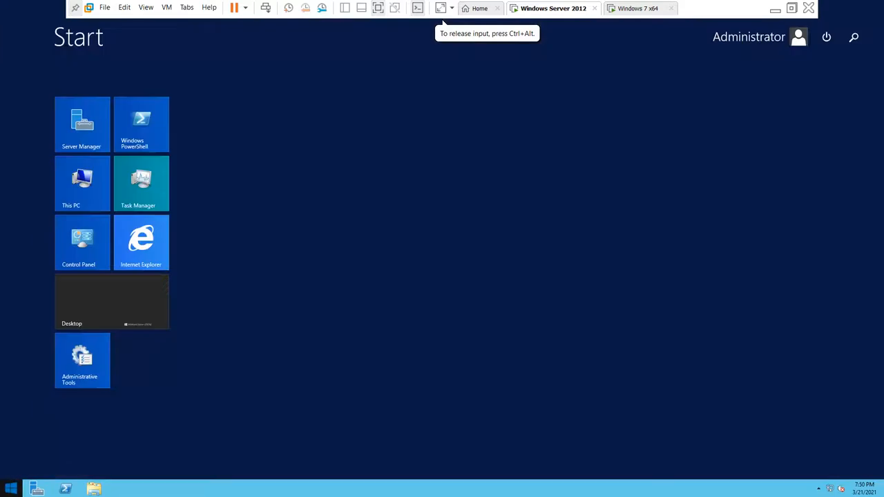
pyautogui.click(830, 40)
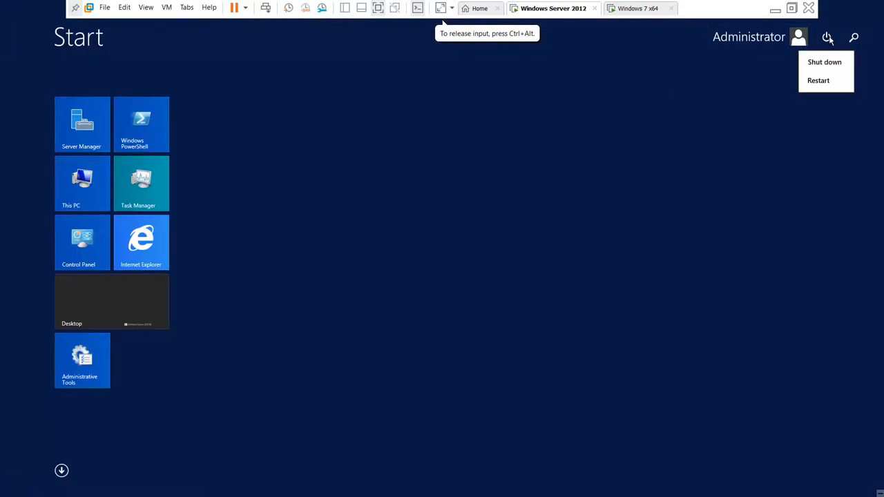
pyautogui.click(823, 84)
pyautogui.click(835, 115)
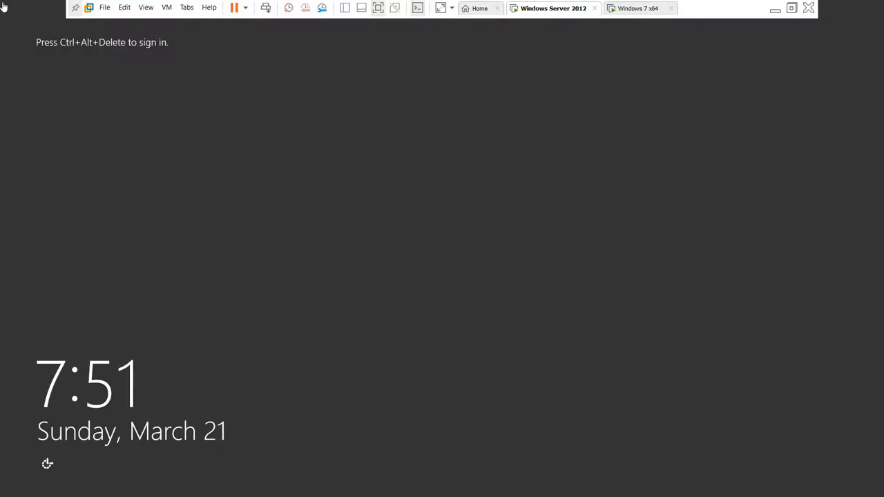
# Step: Send Ctrl+Alt+Del to the VM and sign in with the Administrator password
pyautogui.click(172, 163)
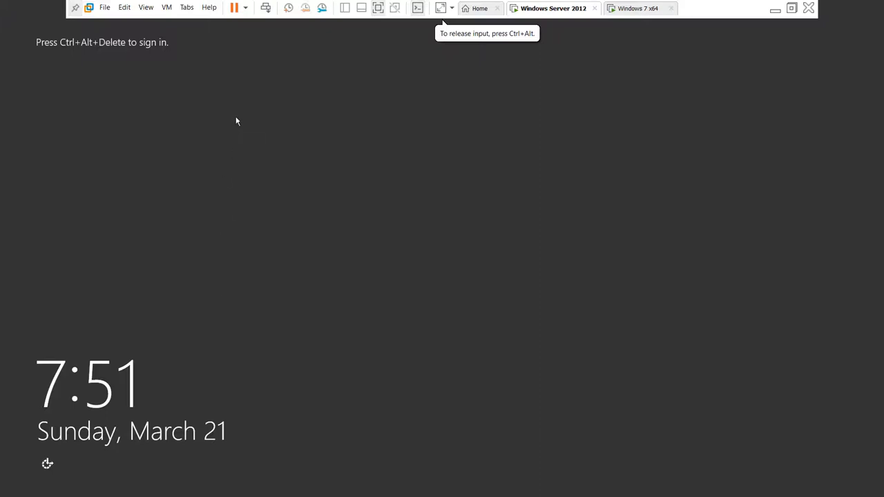
pyautogui.click(265, 10)
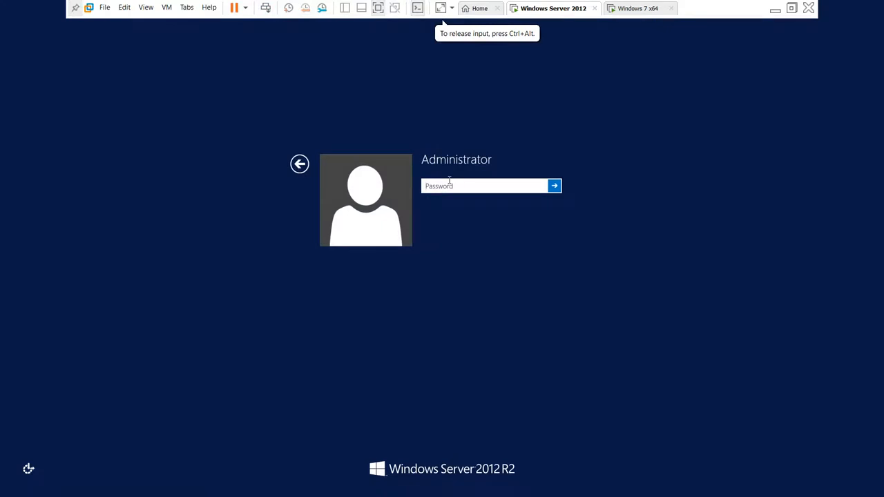
pyautogui.write('•••••••••')
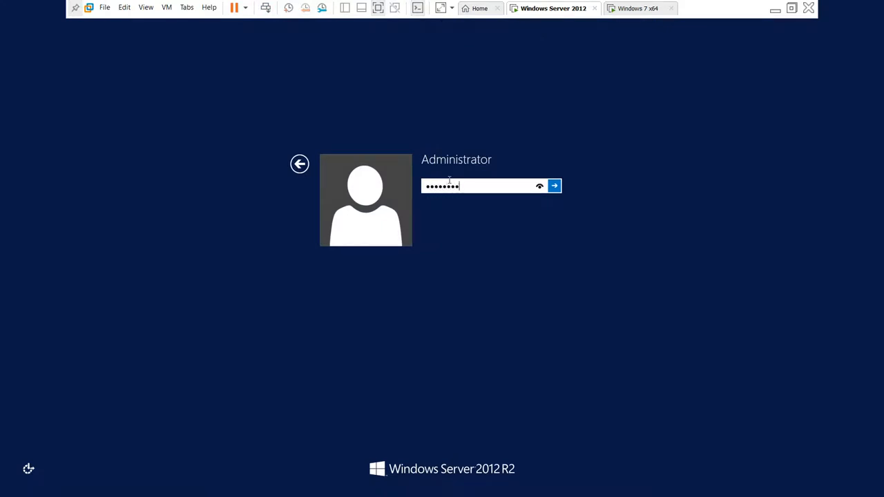
pyautogui.press('Return')
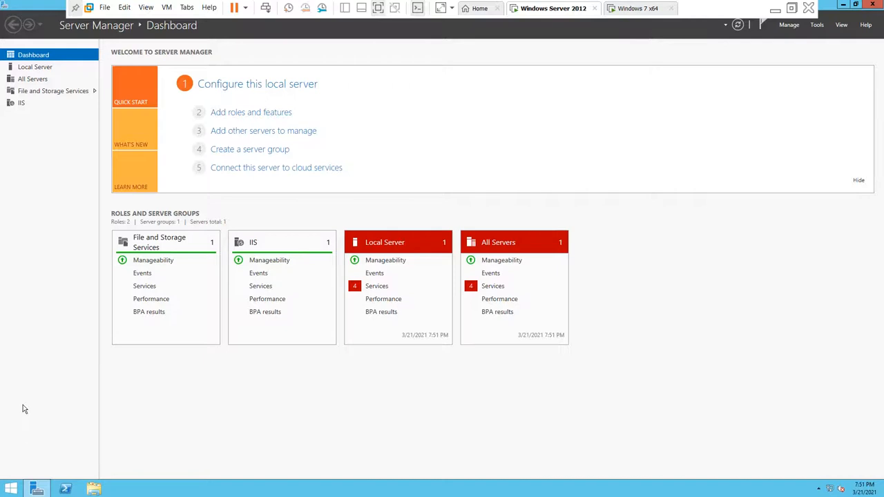
# Step: Launch File Server Resource Manager from Server Manager's Tools menu
pyautogui.click(817, 26)
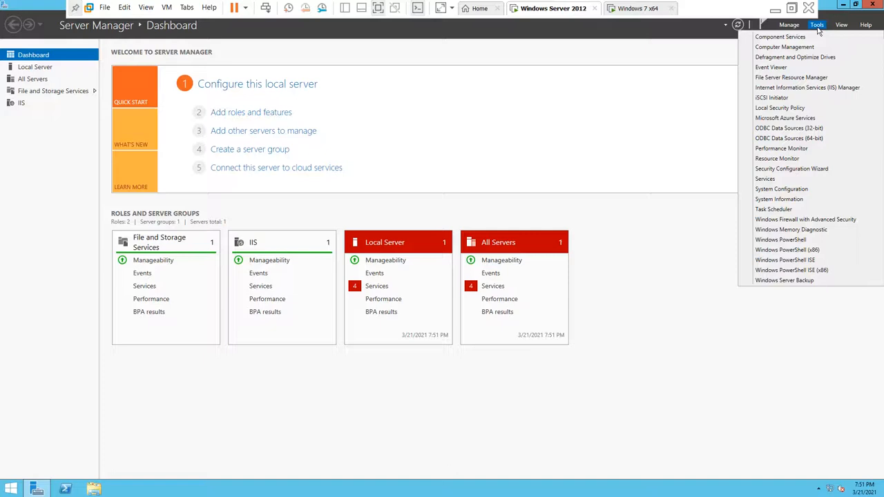
pyautogui.click(798, 78)
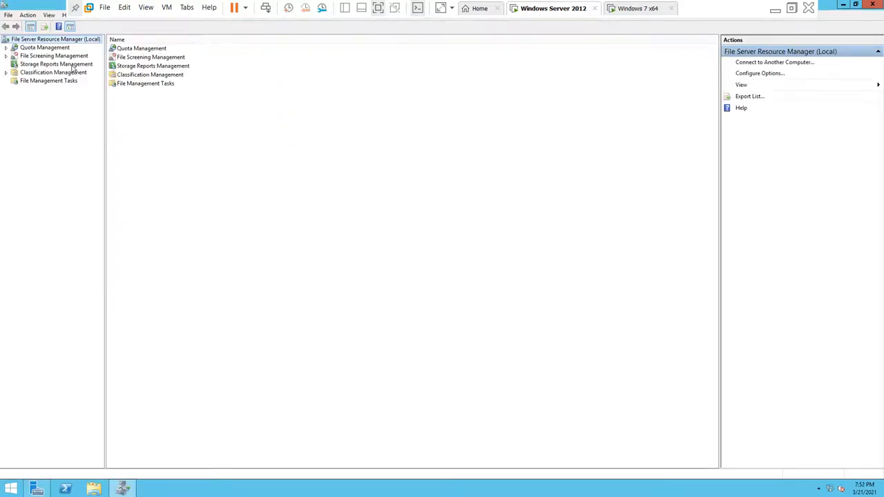
# Step: Browse the Quota, File Screening, Storage Reports, Classification and File Management Tasks sections, then minimize FSRM
pyautogui.doubleClick(29, 55)
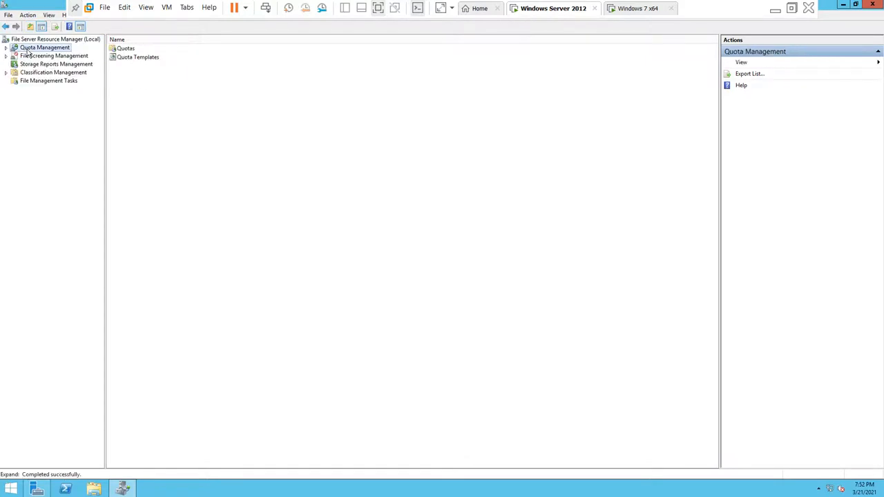
pyautogui.click(33, 58)
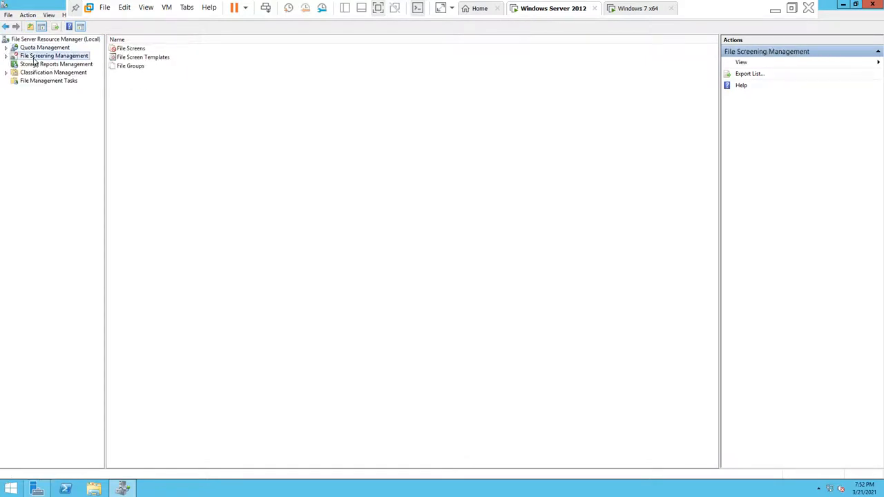
pyautogui.click(32, 65)
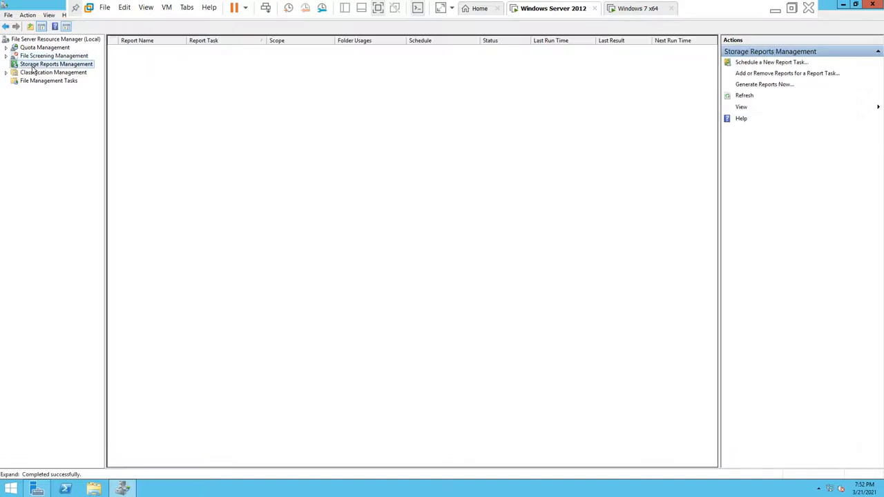
pyautogui.click(32, 73)
pyautogui.click(24, 82)
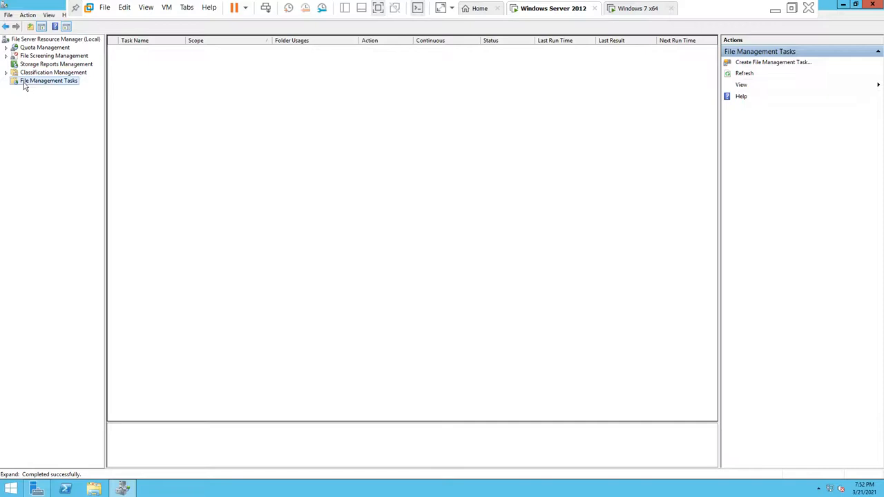
pyautogui.click(24, 49)
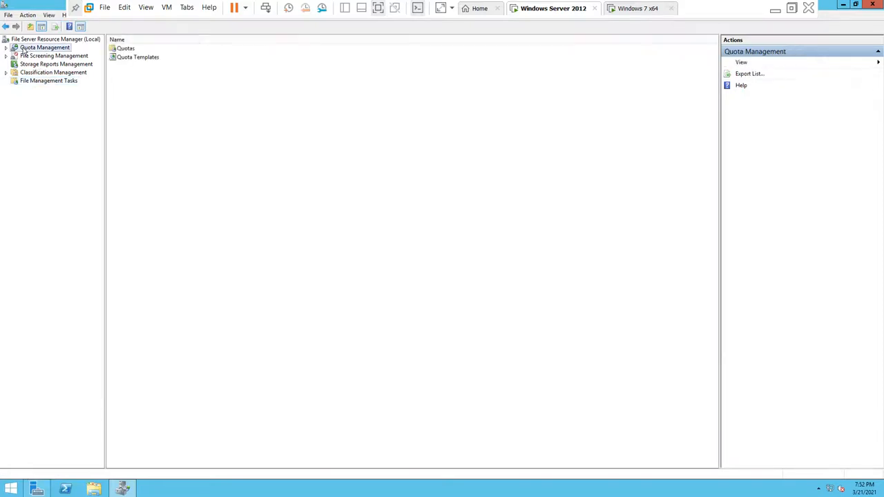
pyautogui.click(843, 4)
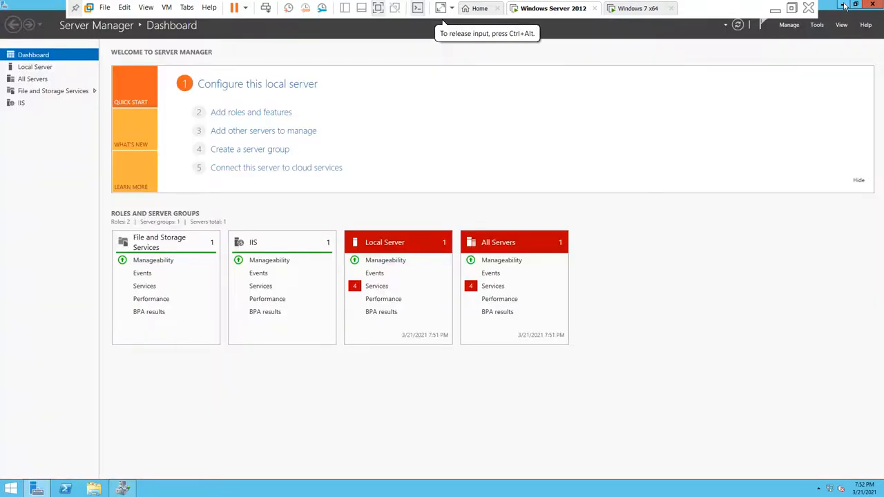
# Step: Minimize Server Manager and open Local Disk (C:) in a maximized File Explorer window
pyautogui.click(844, 5)
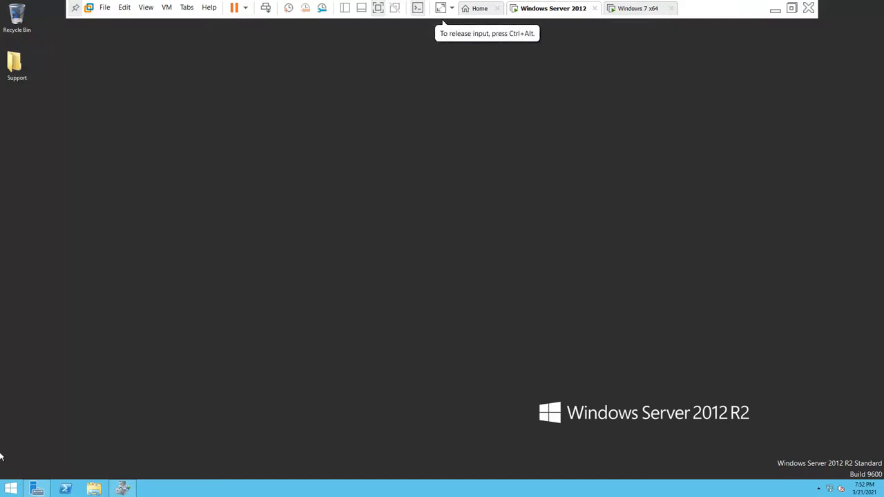
pyautogui.press('super+e')
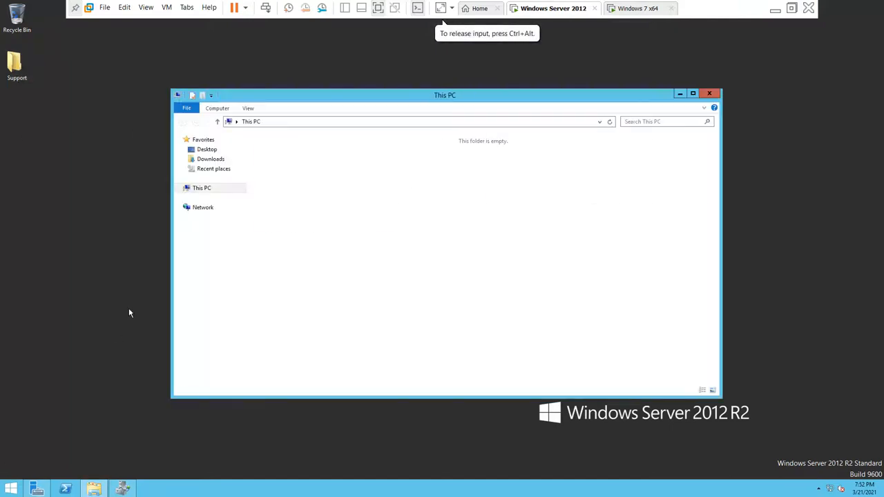
pyautogui.click(693, 93)
pyautogui.doubleClick(143, 105)
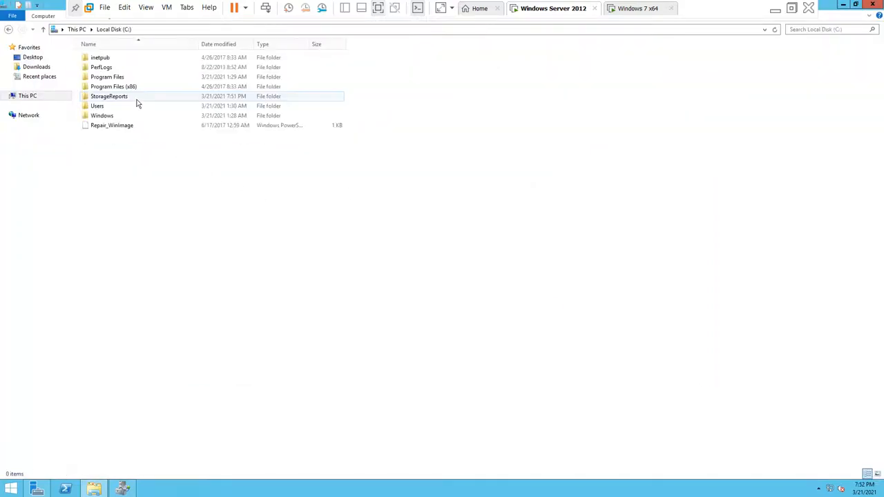
# Step: Create a new folder on C: named file-server-directory, fixing the mistyped last letter
pyautogui.rightClick(126, 194)
pyautogui.moveTo(192, 279)
pyautogui.click(219, 274)
pyautogui.write('file-')
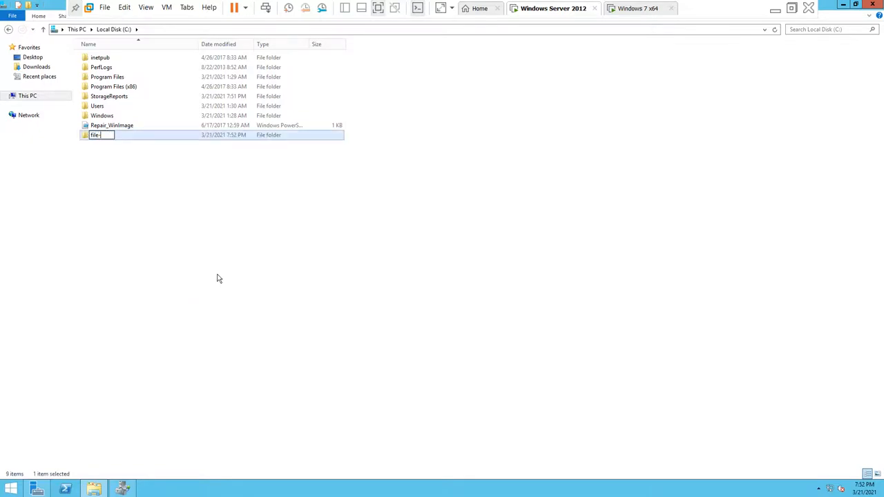
pyautogui.write('server-directort')
pyautogui.press('Return')
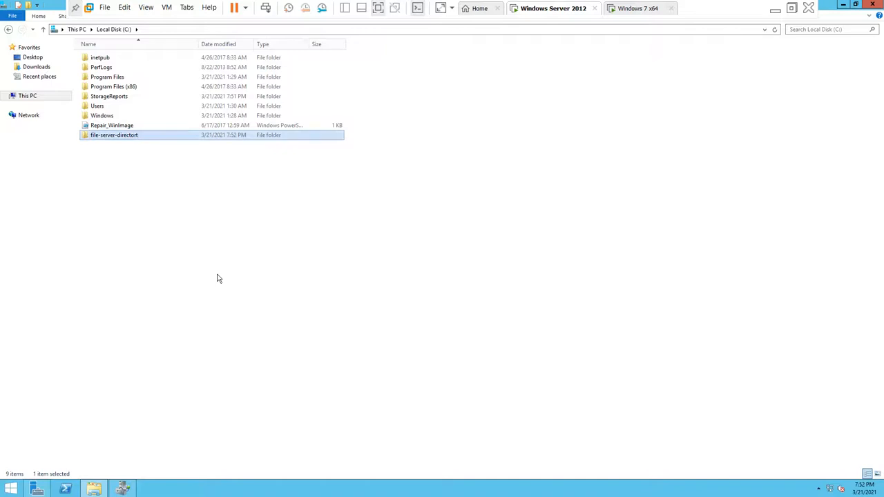
pyautogui.press('F2')
pyautogui.press('End')
pyautogui.press('BackSpace')
pyautogui.write('y')
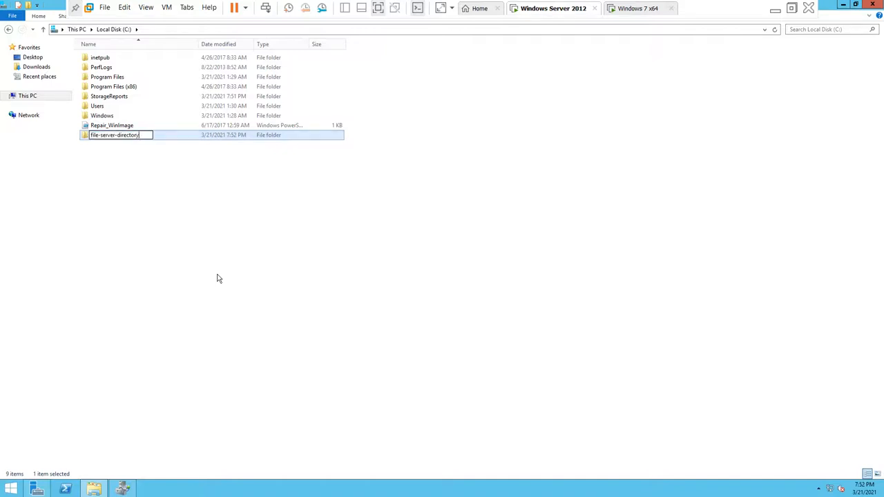
pyautogui.press('Return')
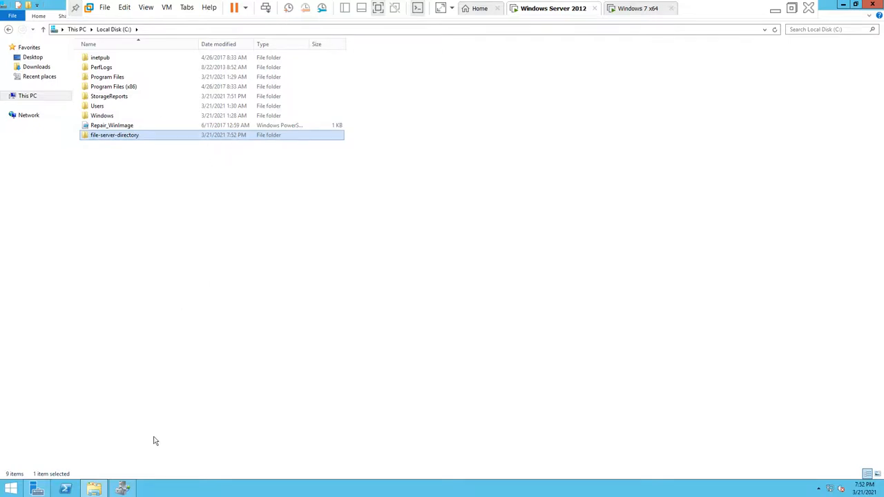
# Step: Expand Quota Management in FSRM and list the six quota templates, 100 MB Limit to Monitor 500 MB Share
pyautogui.click(122, 488)
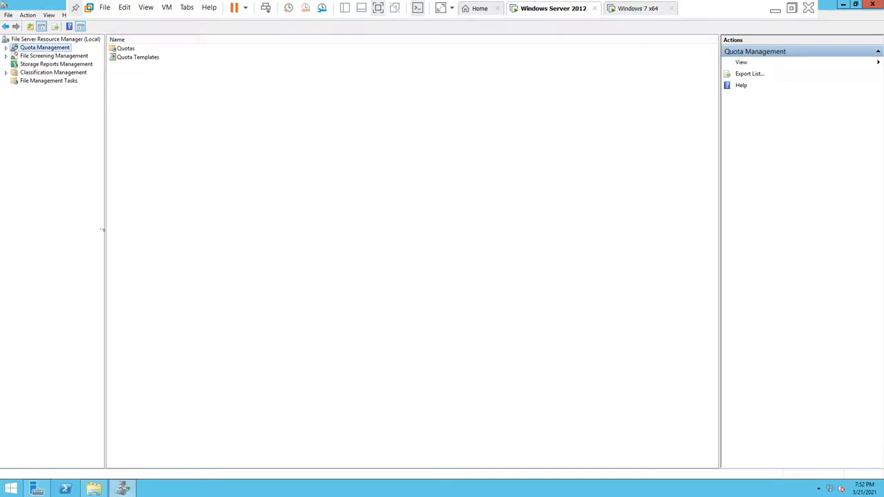
pyautogui.click(6, 48)
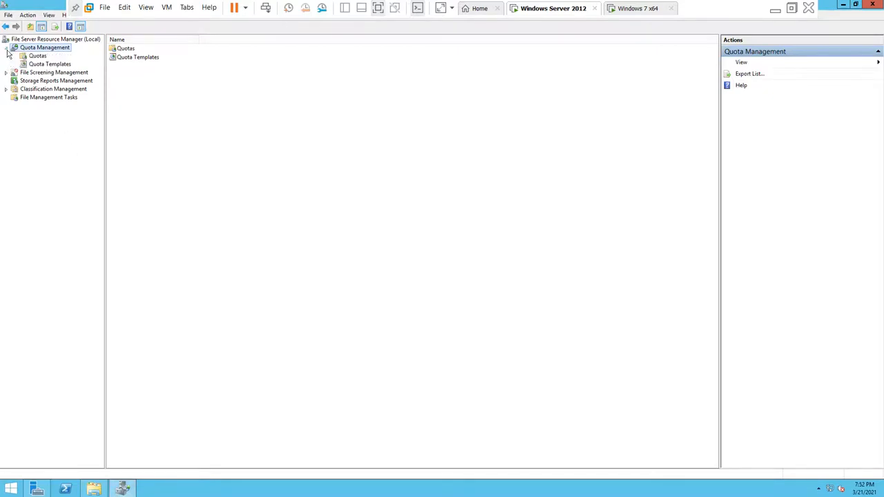
pyautogui.click(32, 58)
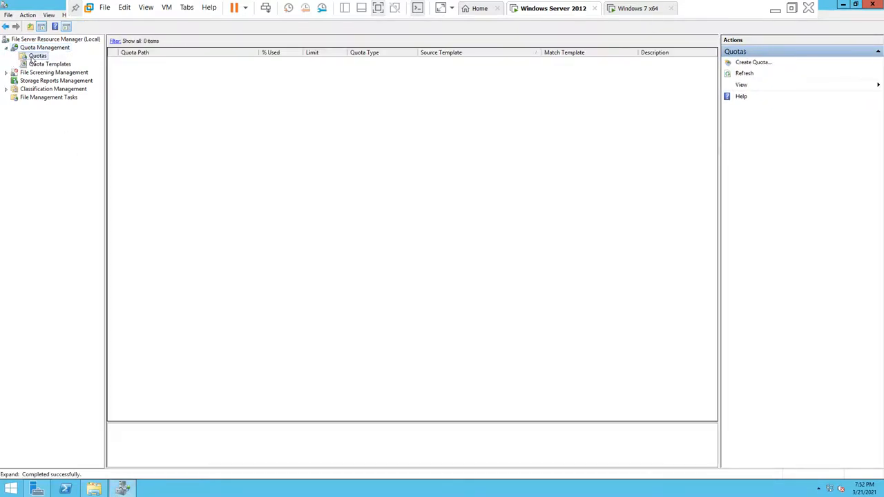
pyautogui.click(42, 65)
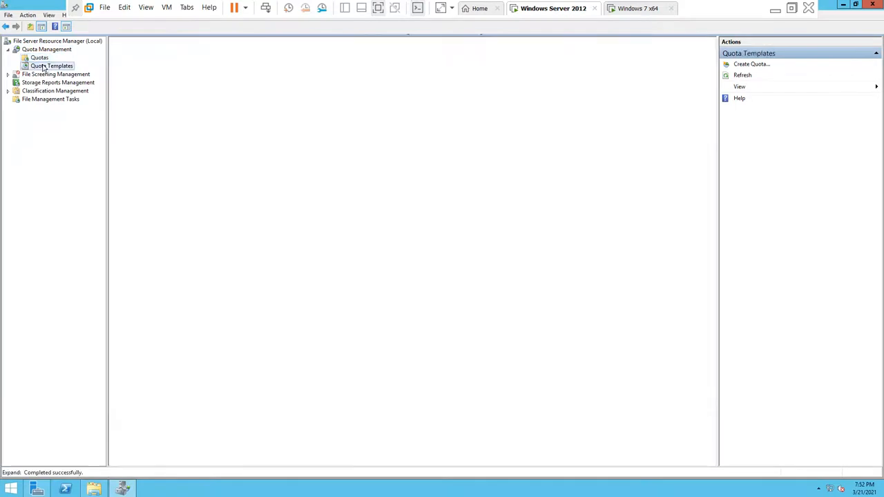
pyautogui.click(39, 58)
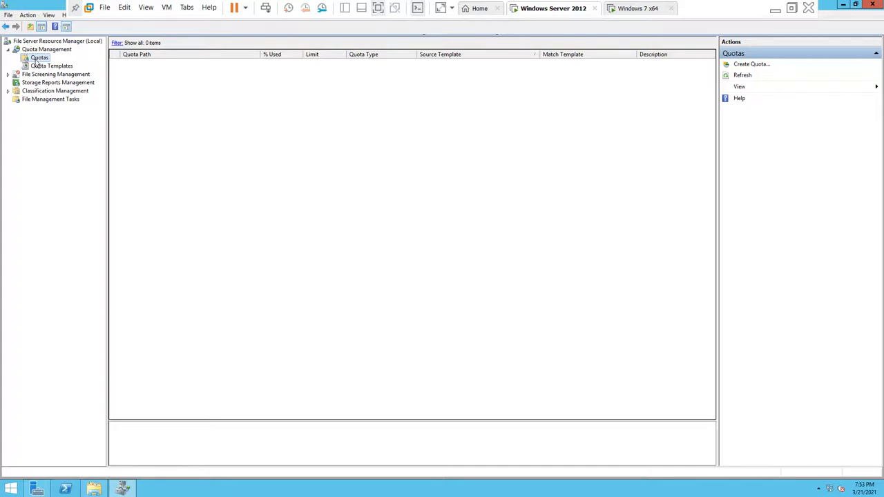
pyautogui.click(39, 65)
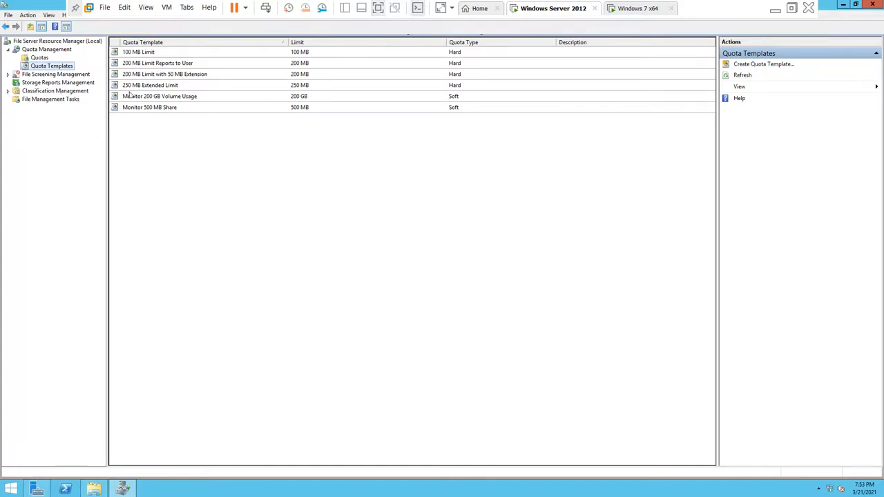
# Step: Select the 100 MB Limit template, then display the Quotas list showing 0 items
pyautogui.click(158, 55)
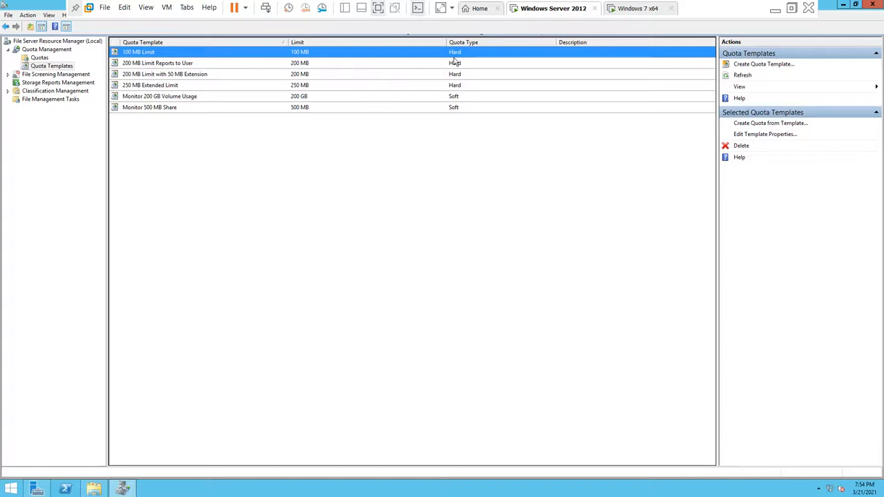
pyautogui.click(32, 54)
pyautogui.click(35, 58)
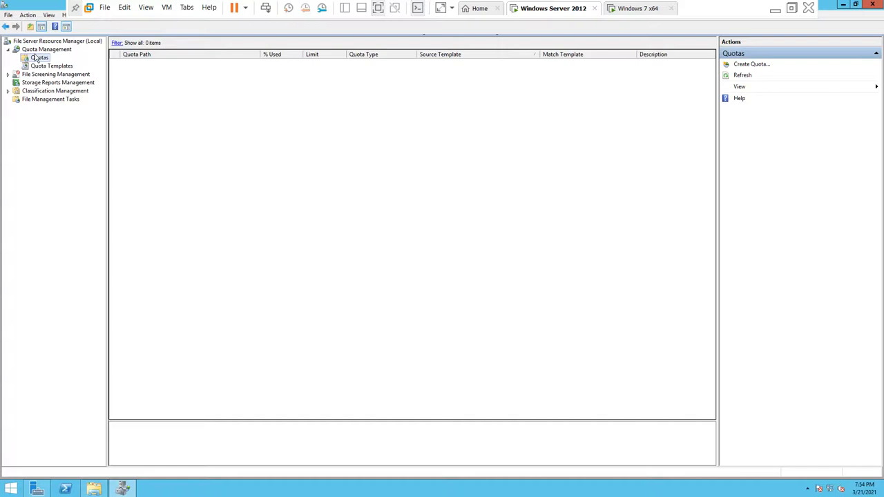
# Step: Begin a new quota on C:\file-server-directory and choose Define custom quota properties
pyautogui.click(746, 69)
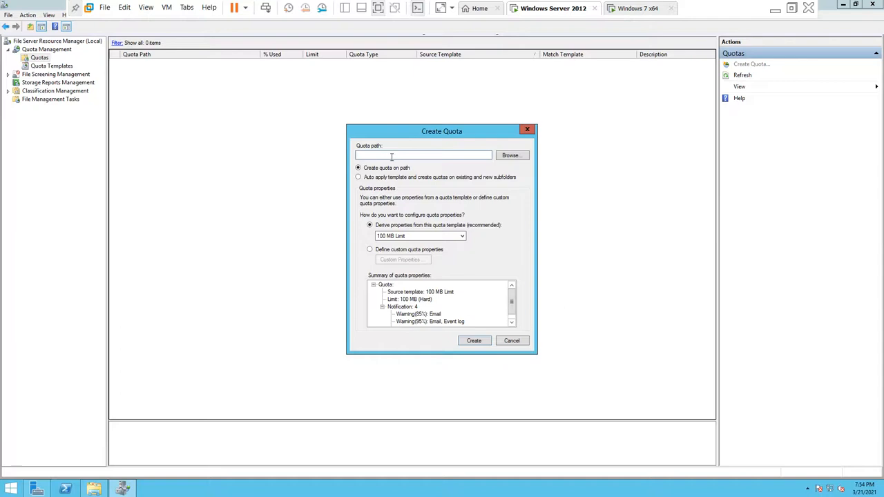
pyautogui.click(511, 155)
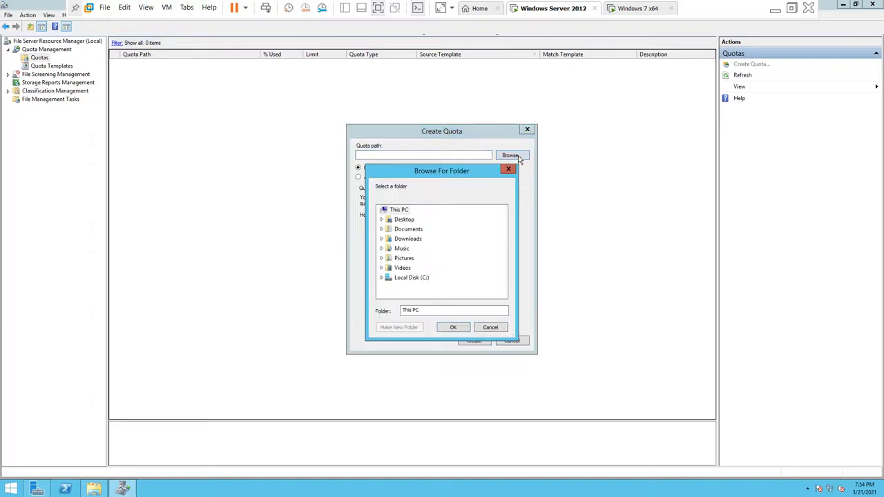
pyautogui.click(381, 277)
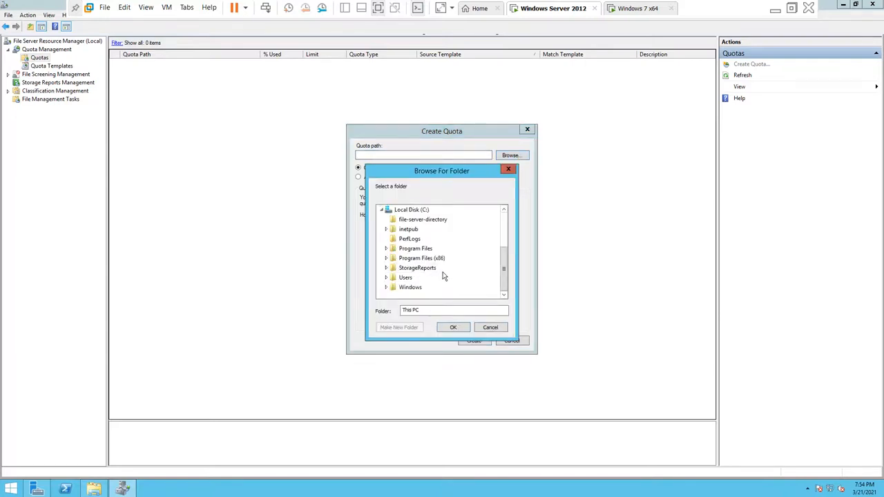
pyautogui.click(422, 221)
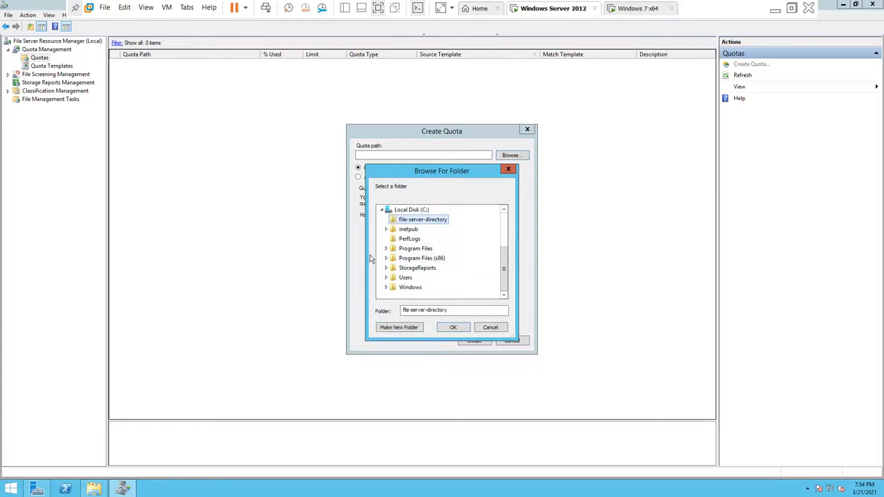
pyautogui.click(461, 331)
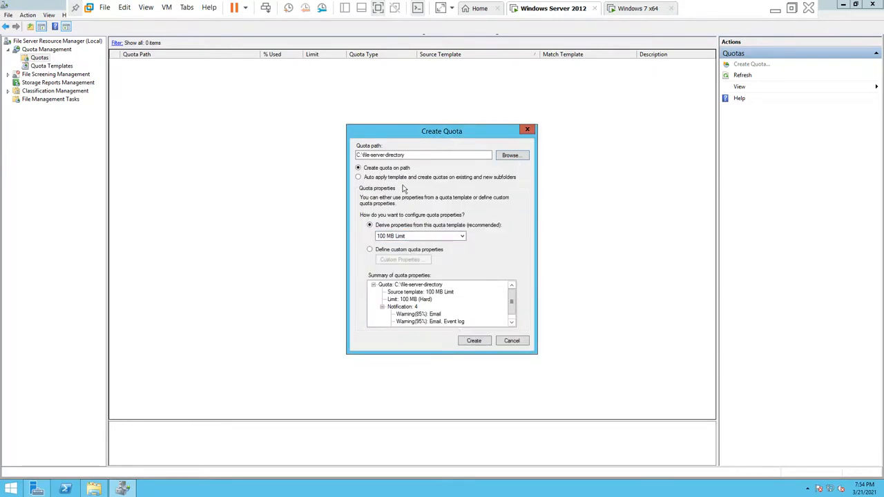
pyautogui.click(460, 236)
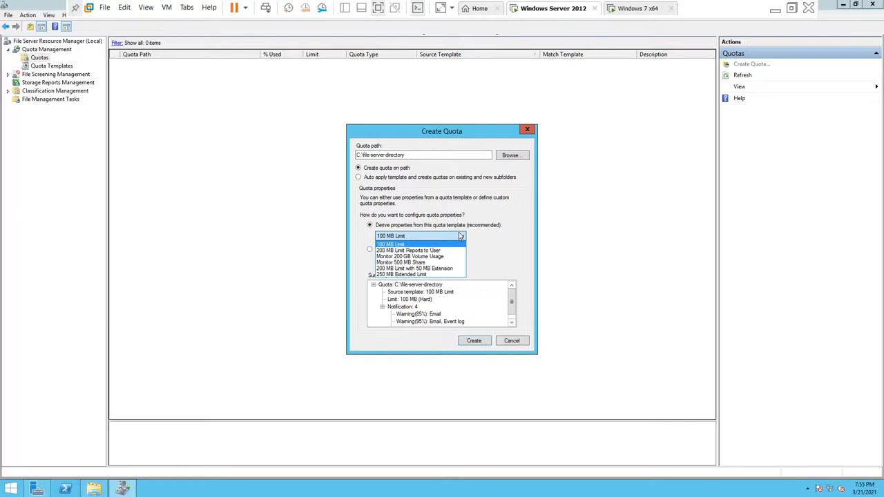
pyautogui.click(483, 259)
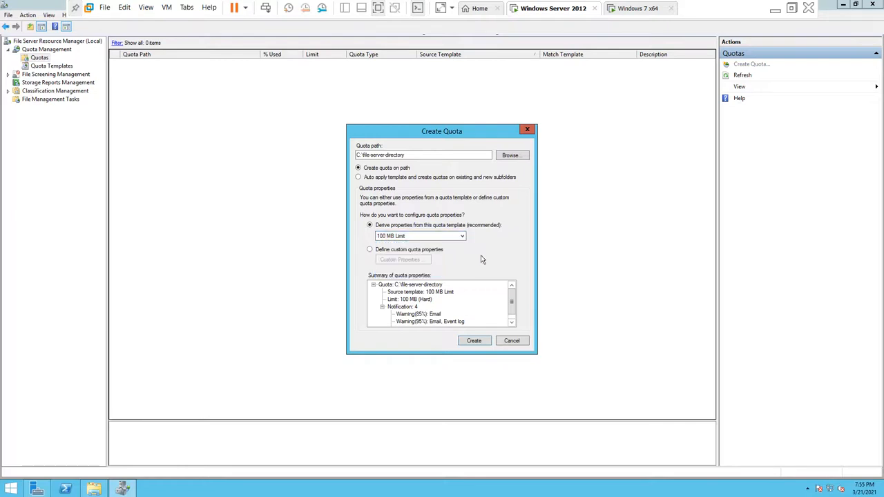
pyautogui.click(393, 251)
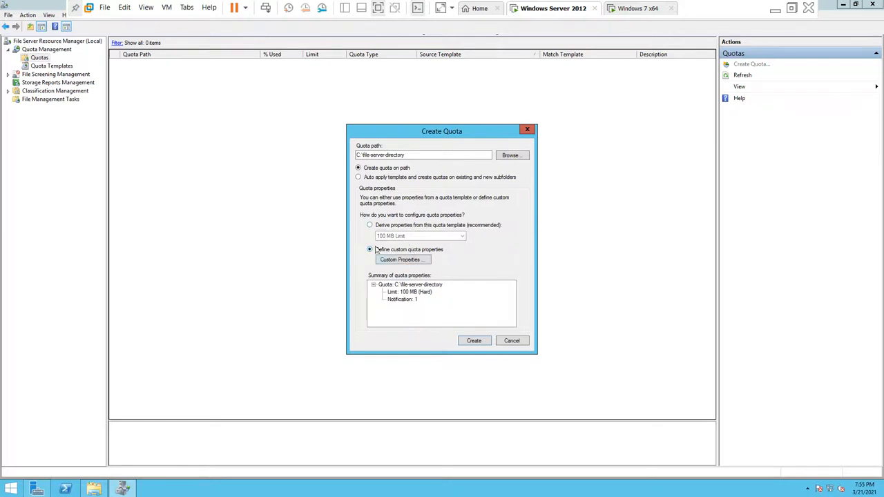
pyautogui.click(412, 261)
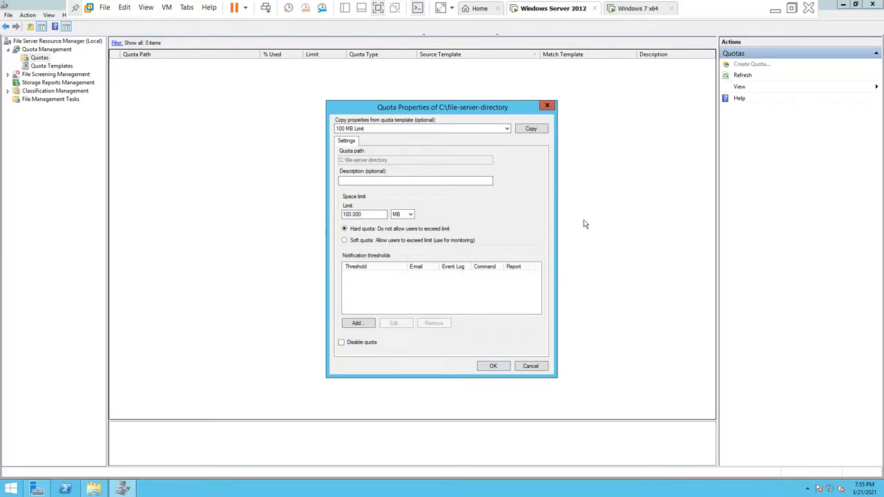
pyautogui.click(544, 109)
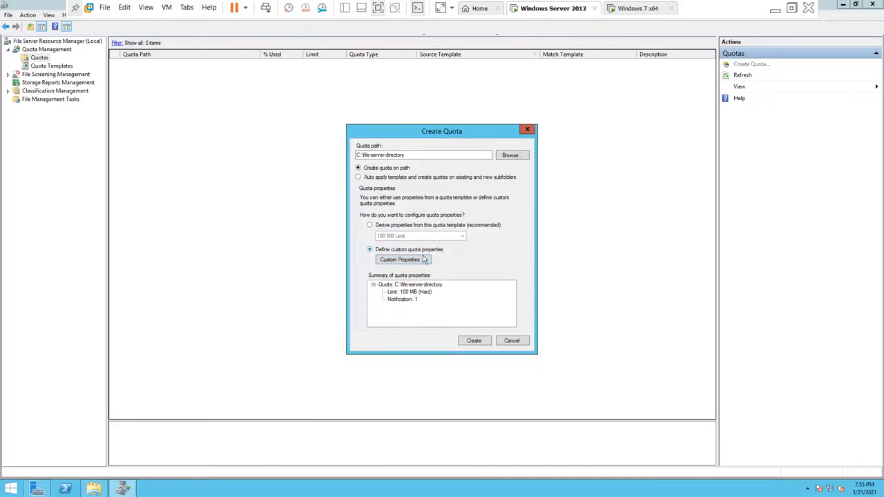
pyautogui.click(400, 265)
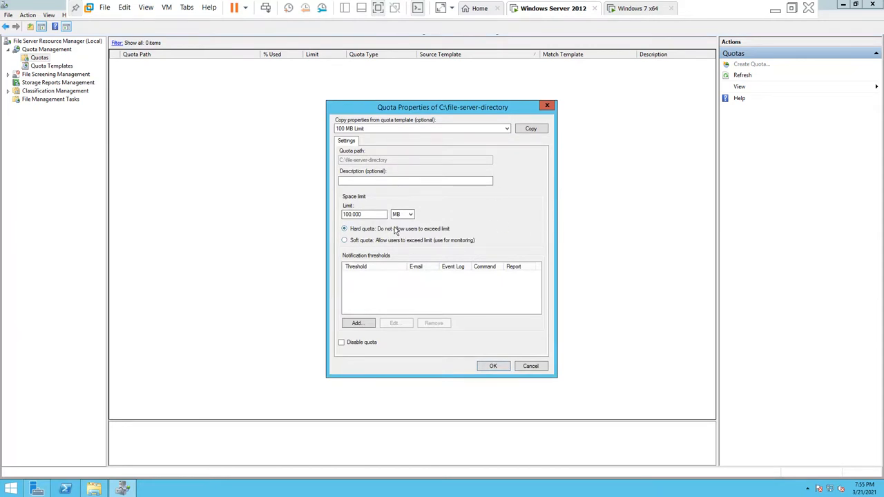
pyautogui.click(364, 182)
pyautogui.write('sma')
pyautogui.press('BackSpace')
pyautogui.press('BackSpace')
pyautogui.press('BackSpace')
pyautogui.write('10MB small quota')
pyautogui.click(364, 214)
pyautogui.press('BackSpace')
pyautogui.press('BackSpace')
pyautogui.press('BackSpace')
pyautogui.press('BackSpace')
pyautogui.press('BackSpace')
pyautogui.click(360, 324)
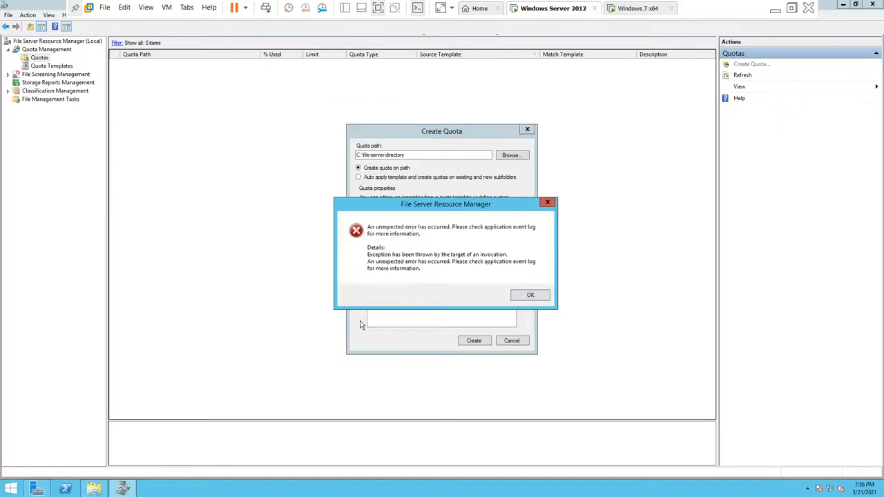
pyautogui.click(527, 297)
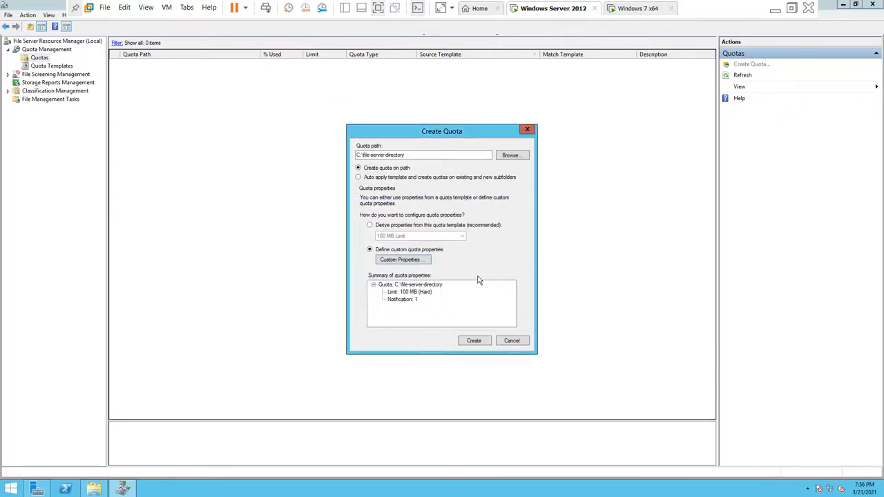
# Step: Set the custom quota to a 10.00 MB hard limit described as '10 MB quota'
pyautogui.click(401, 261)
pyautogui.click(364, 180)
pyautogui.write('10 MB quota')
pyautogui.press('Tab')
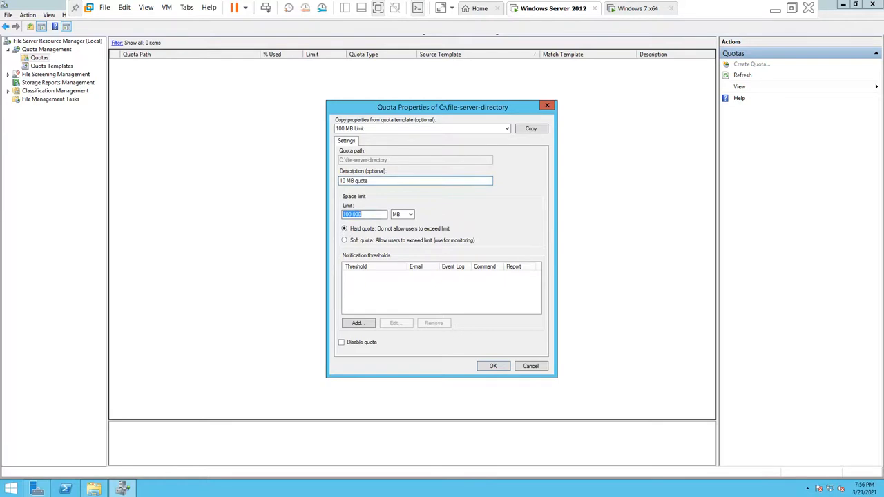
pyautogui.write('10.00')
pyautogui.click(376, 231)
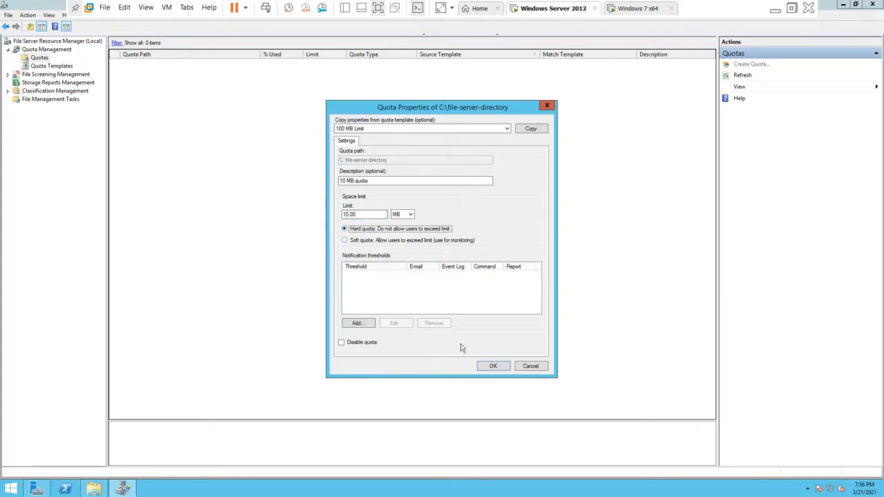
pyautogui.click(492, 367)
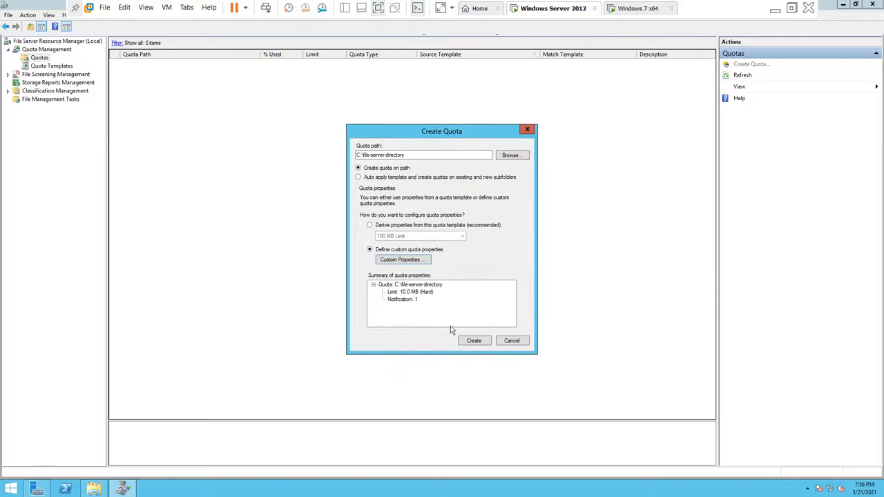
# Step: Create the quota without saving a template, check its usage details, and close FSRM
pyautogui.click(468, 340)
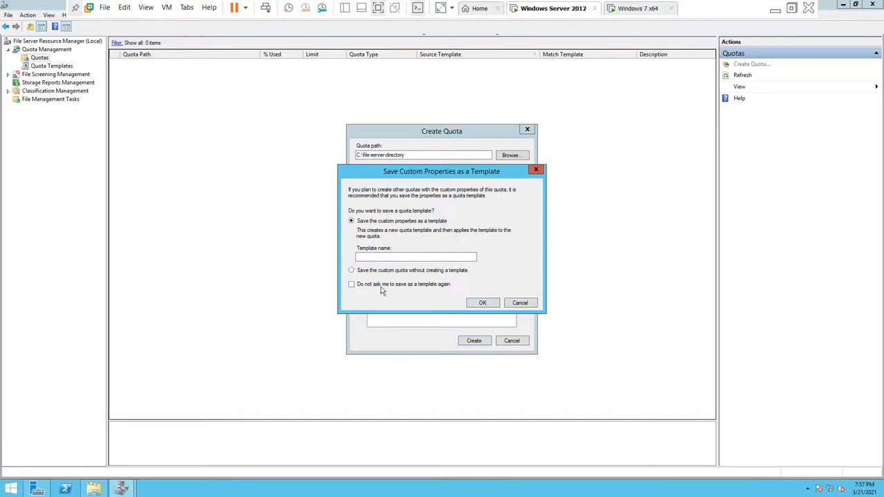
pyautogui.click(374, 274)
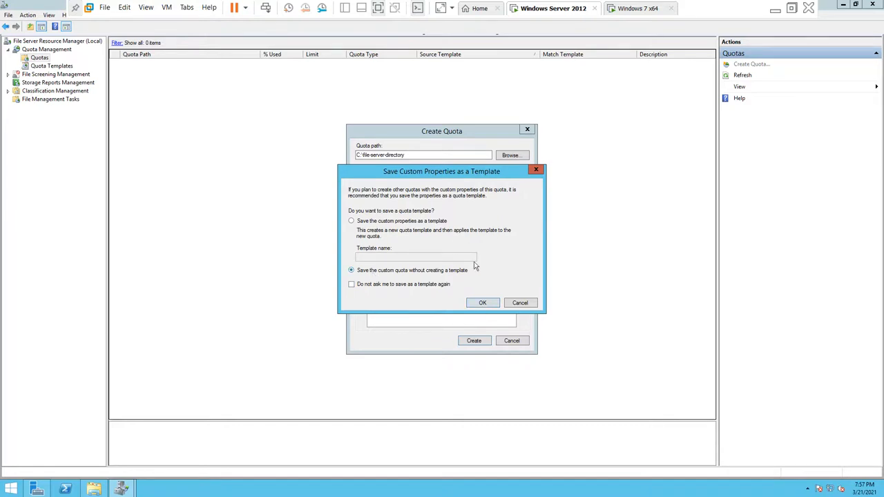
pyautogui.click(482, 307)
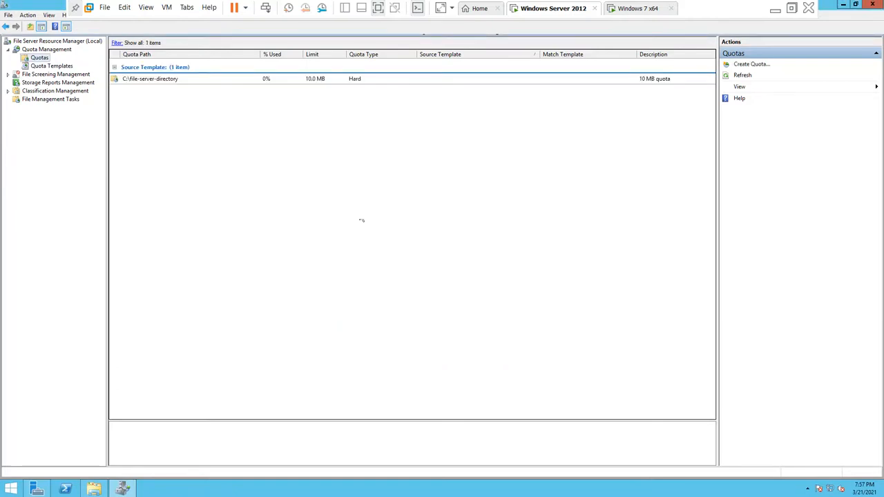
pyautogui.click(291, 82)
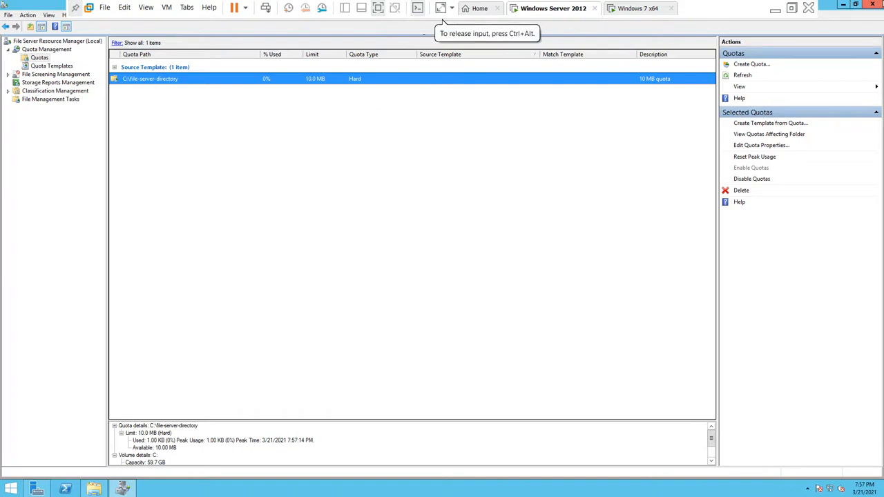
pyautogui.click(872, 4)
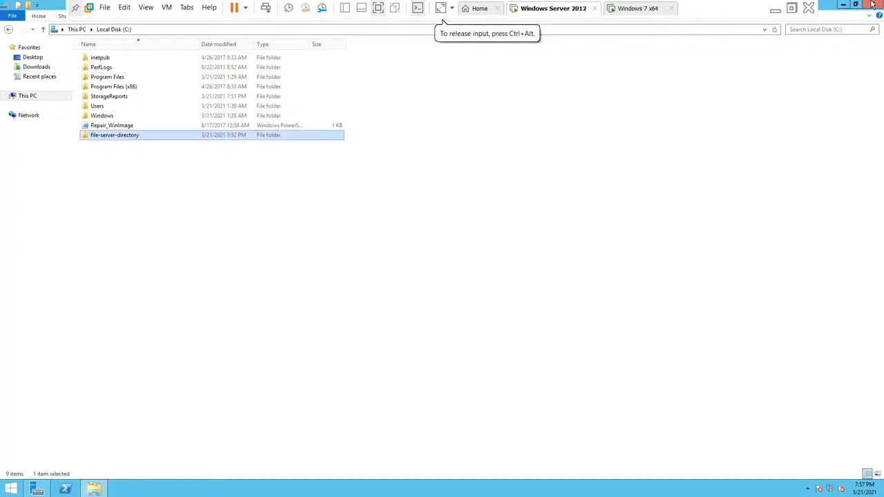
# Step: Share file-server-directory with Everyone, then switch to the Windows 7 x64 VM
pyautogui.rightClick(261, 135)
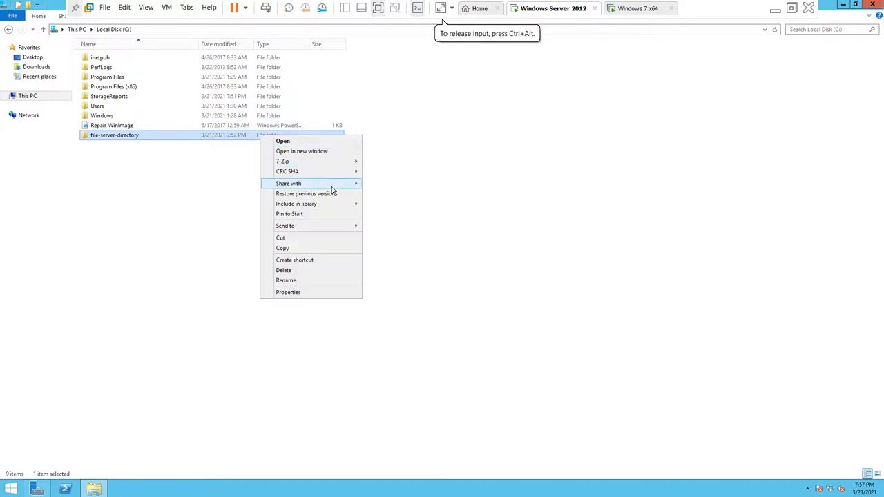
pyautogui.moveTo(332, 185)
pyautogui.click(390, 195)
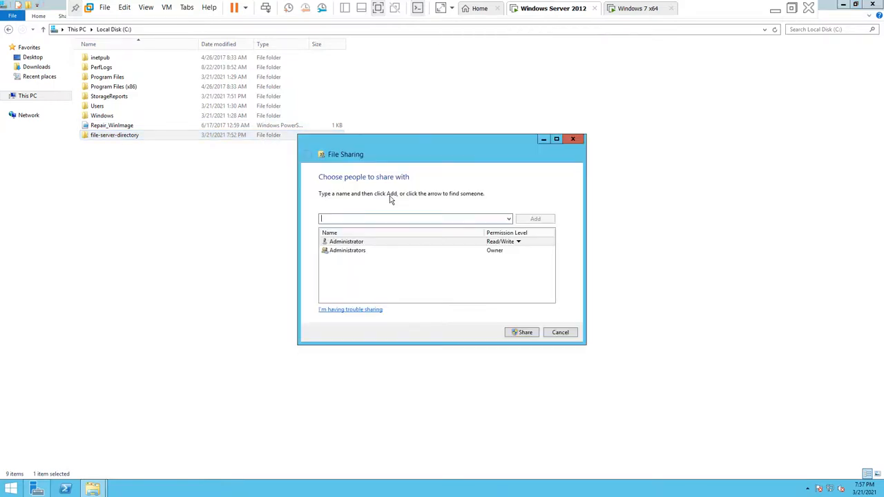
pyautogui.click(508, 219)
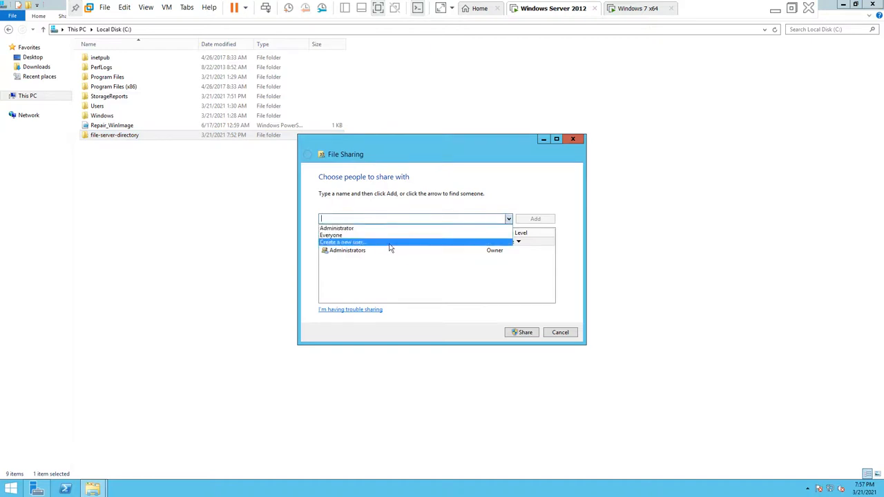
pyautogui.click(367, 235)
pyautogui.click(524, 333)
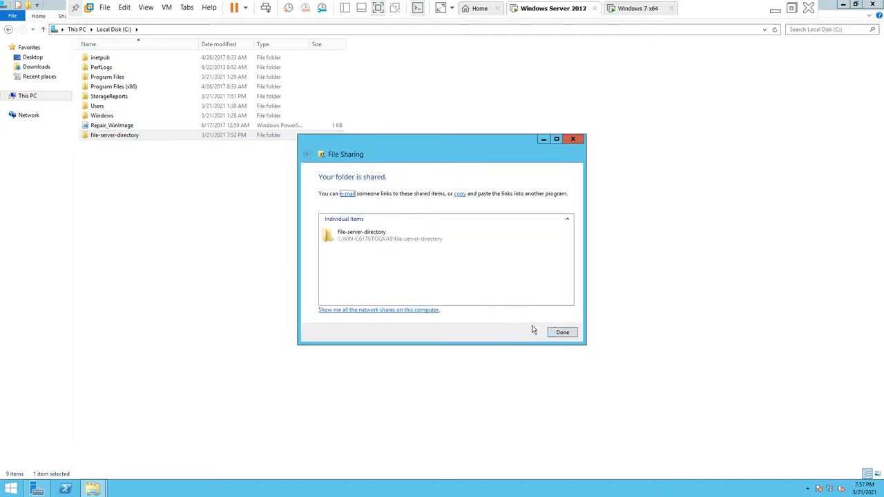
pyautogui.click(562, 332)
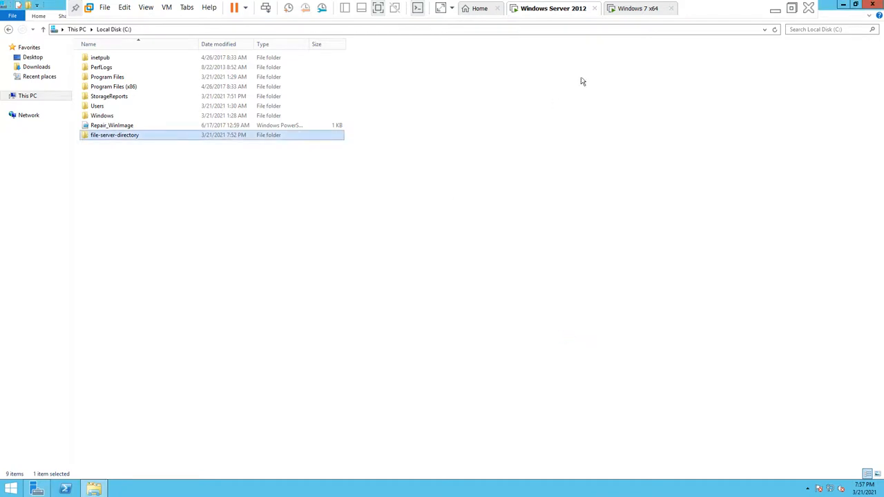
pyautogui.click(624, 11)
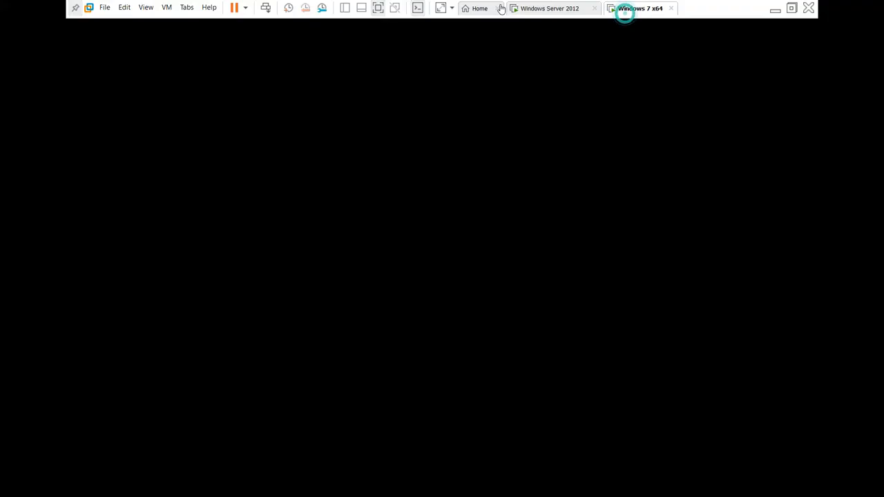
# Step: Switch back to the Windows Server 2012 guest, where Explorer shows file-server-directory on Local Disk (C:)
pyautogui.click(563, 8)
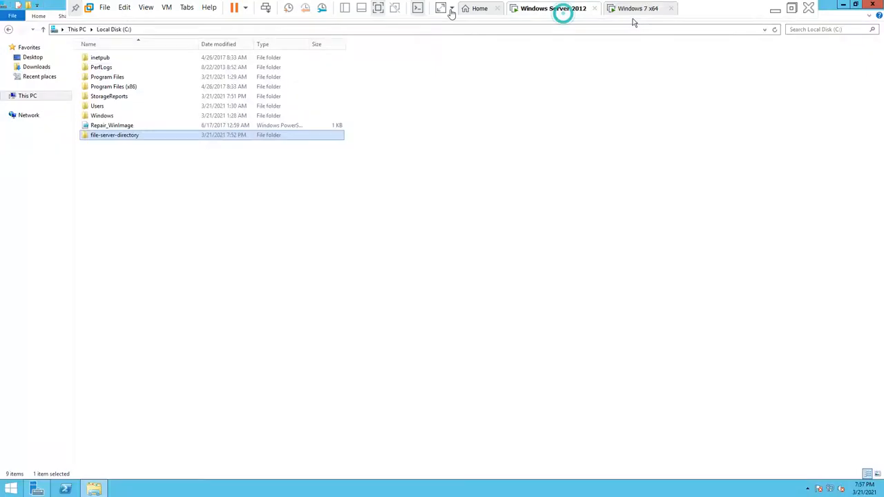
# Step: Share file-server-directory with Everyone at Read/Write through Share with > Specific people, then finish
pyautogui.rightClick(184, 138)
pyautogui.moveTo(257, 184)
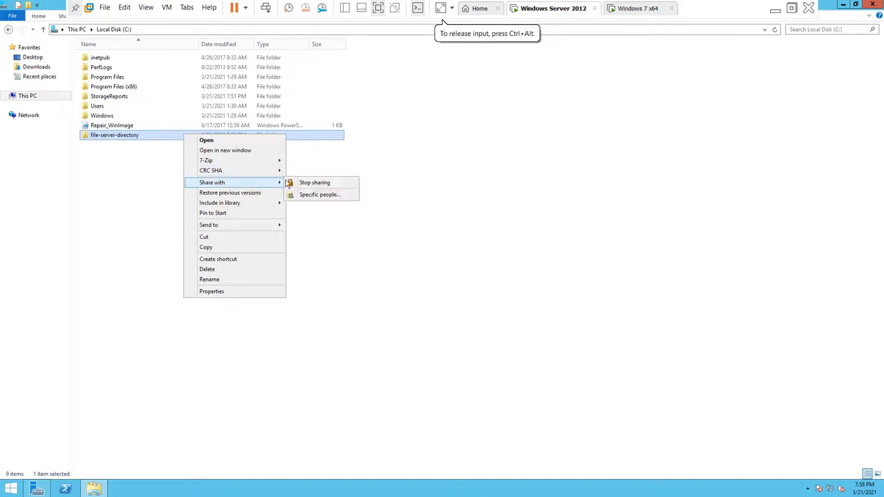
pyautogui.click(319, 195)
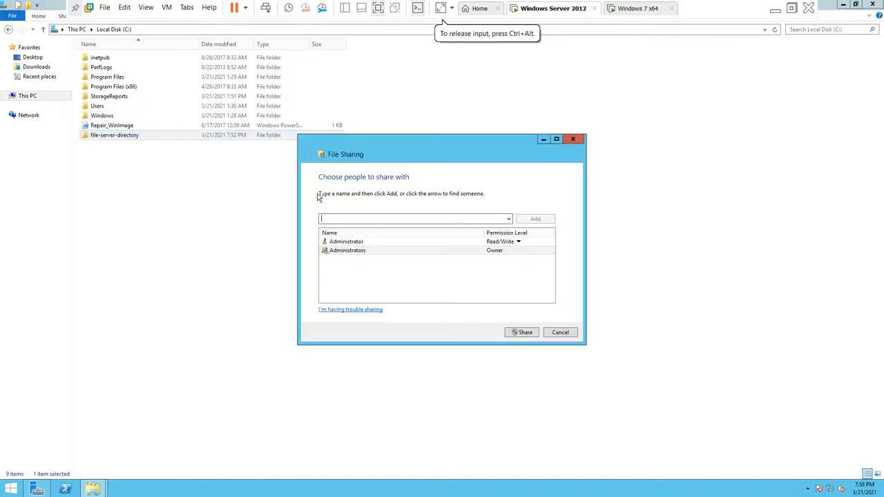
pyautogui.click(509, 219)
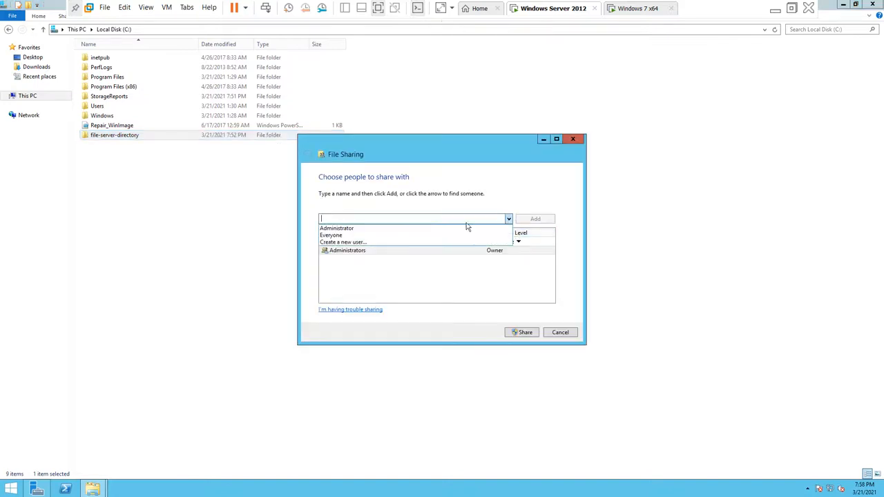
pyautogui.click(330, 236)
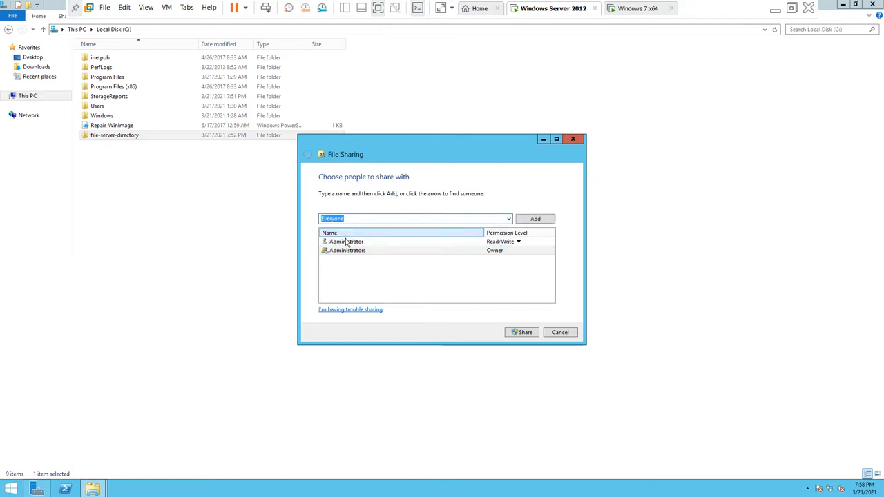
pyautogui.click(523, 222)
pyautogui.click(502, 259)
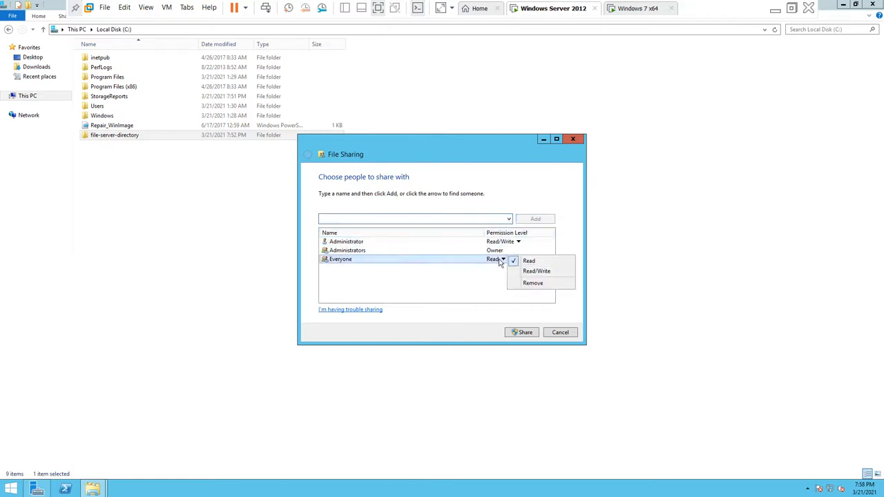
pyautogui.click(521, 271)
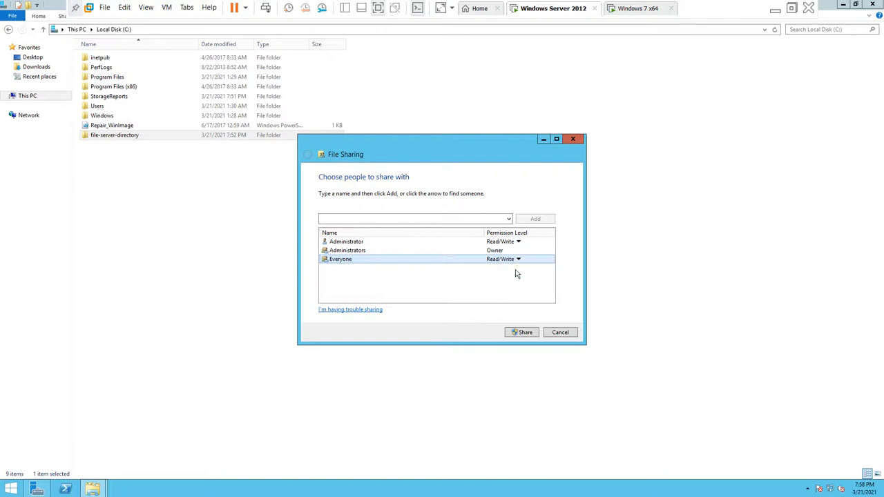
pyautogui.click(521, 332)
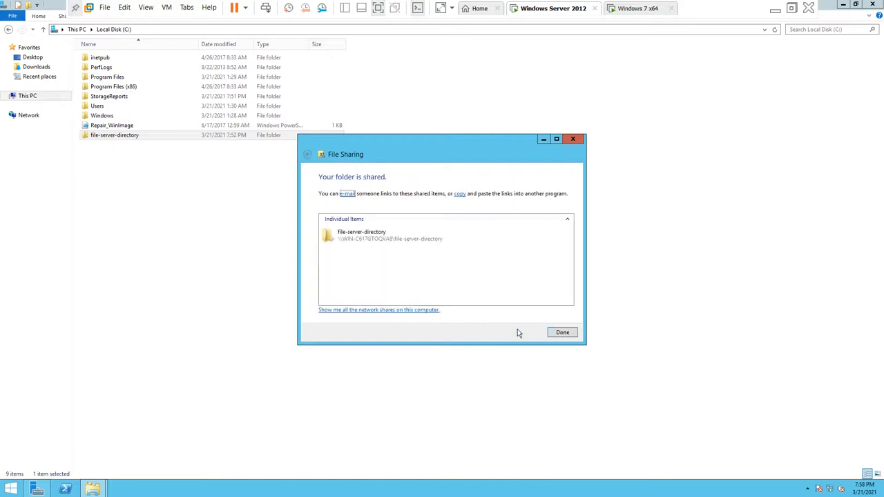
pyautogui.click(563, 334)
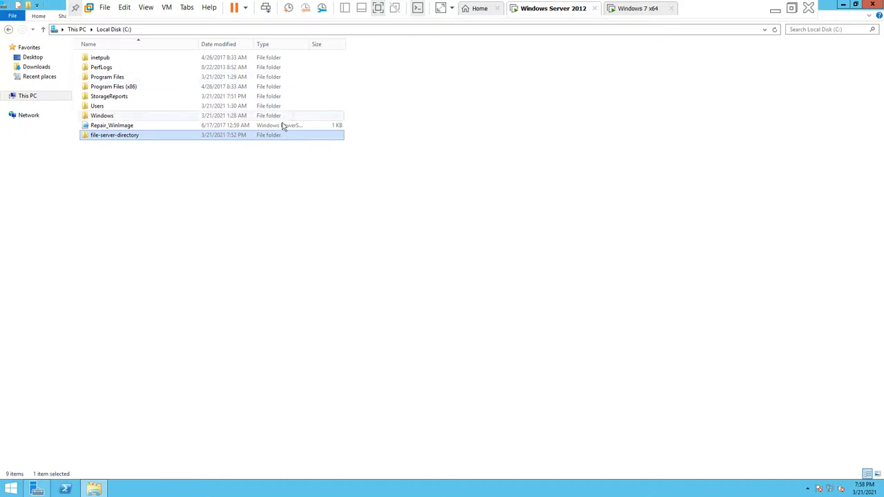
# Step: On the Windows 7 x64 guest, open \\192.168.56.131 from the Run prompt
pyautogui.click(634, 9)
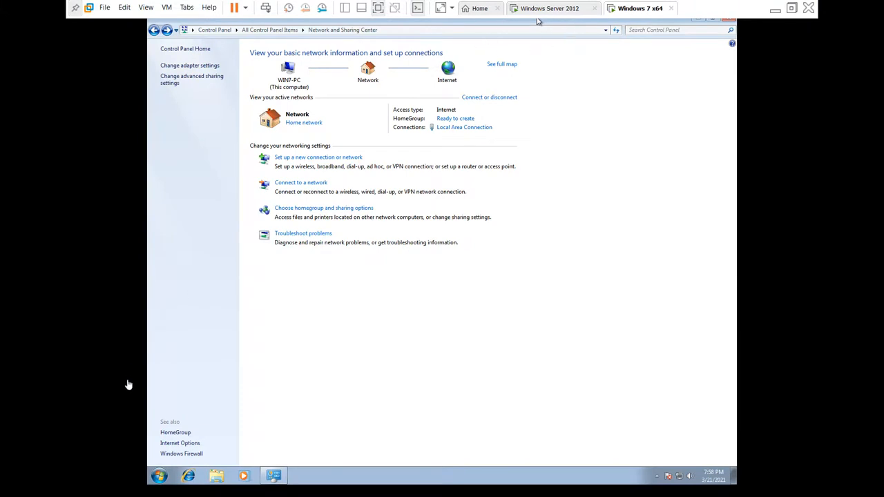
pyautogui.click(159, 476)
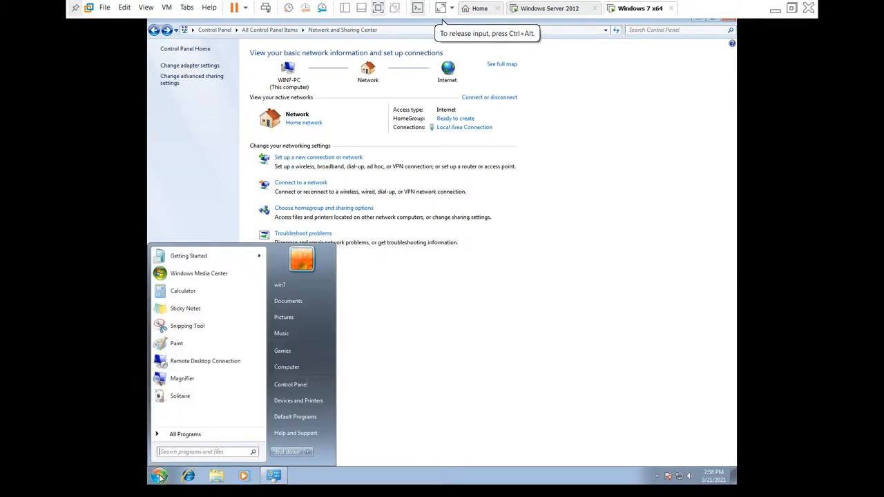
pyautogui.press('super+r')
pyautogui.write('\\')
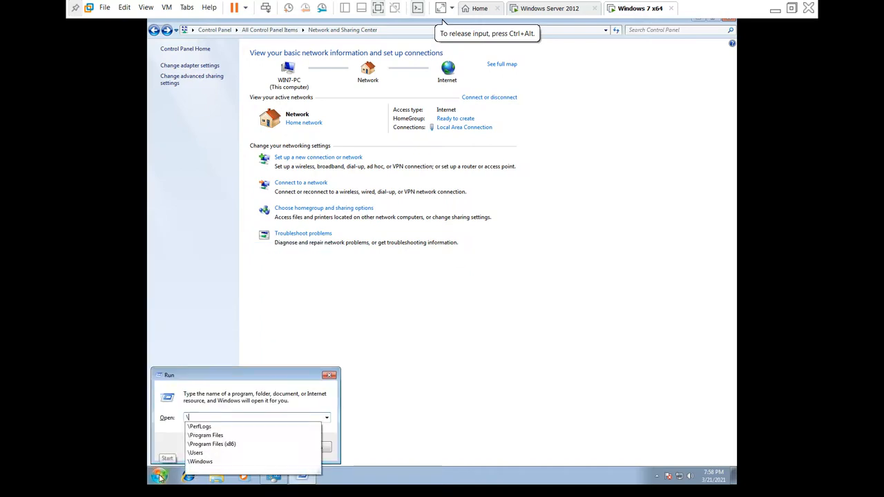
pyautogui.write('192.168.')
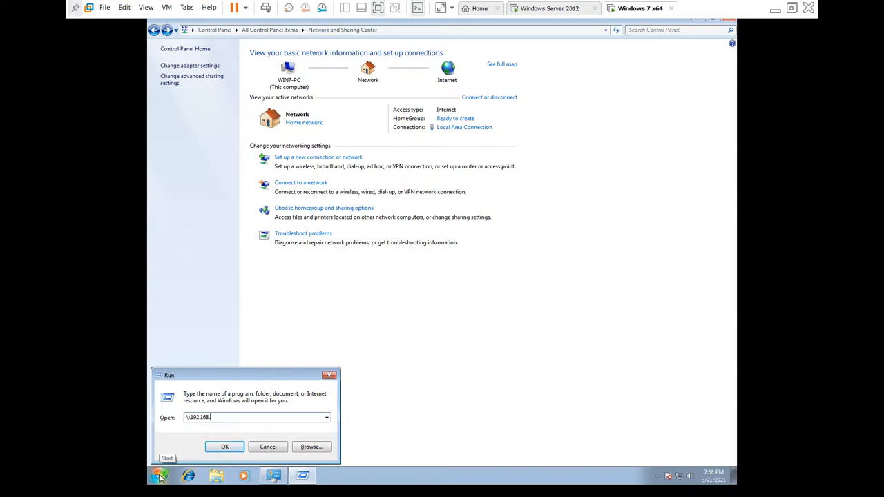
pyautogui.write('56.131')
pyautogui.press('Return')
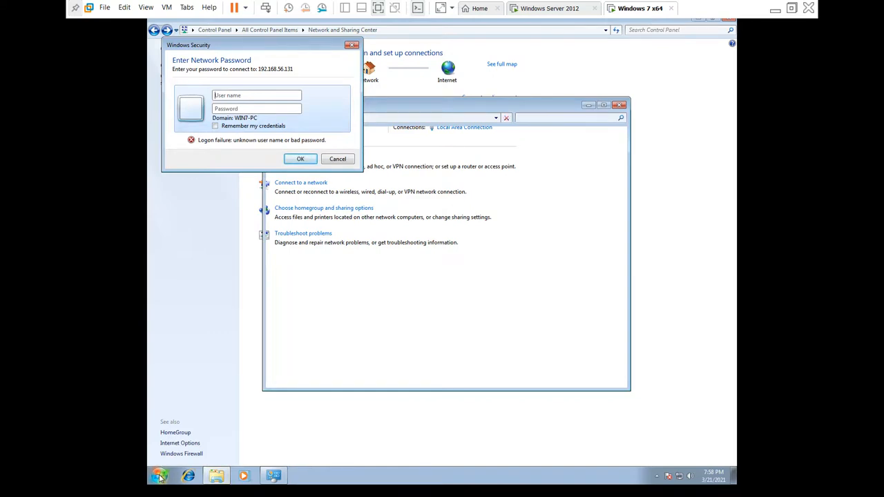
# Step: Enter the Administrator credentials, retyping the password after a failed logon
pyautogui.write('A')
pyautogui.write('••')
pyautogui.press('Return')
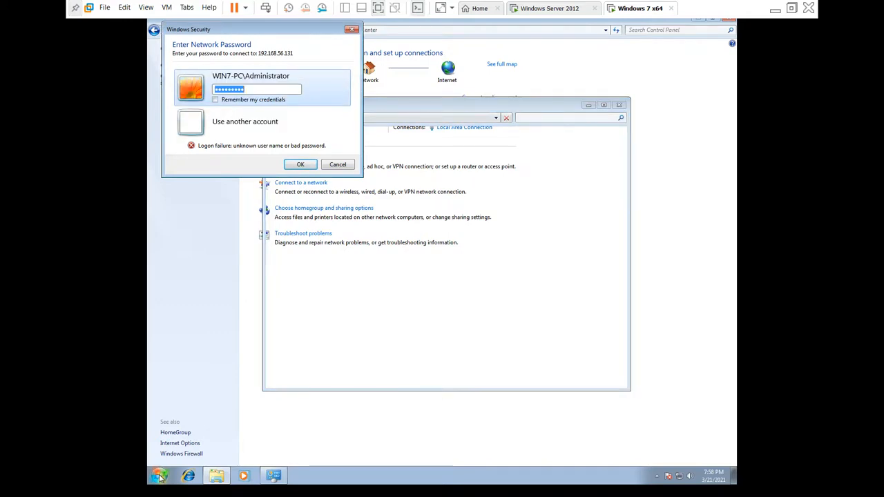
pyautogui.write('•••••••••')
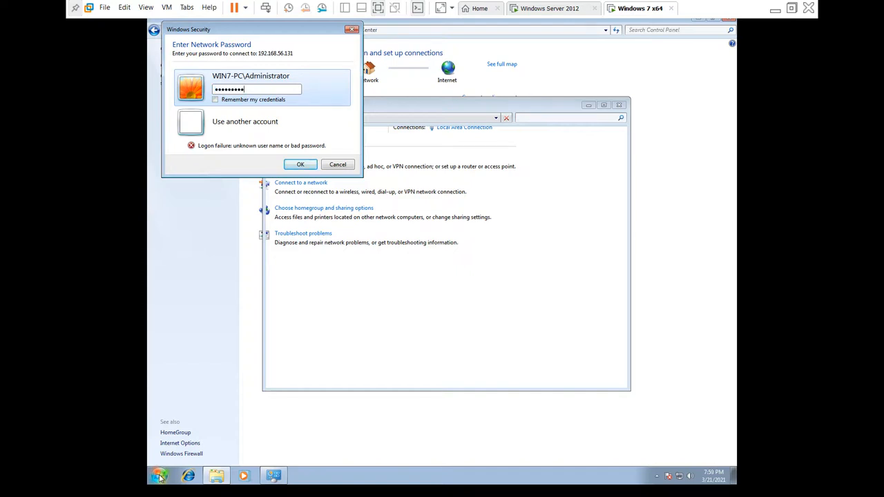
pyautogui.press('Return')
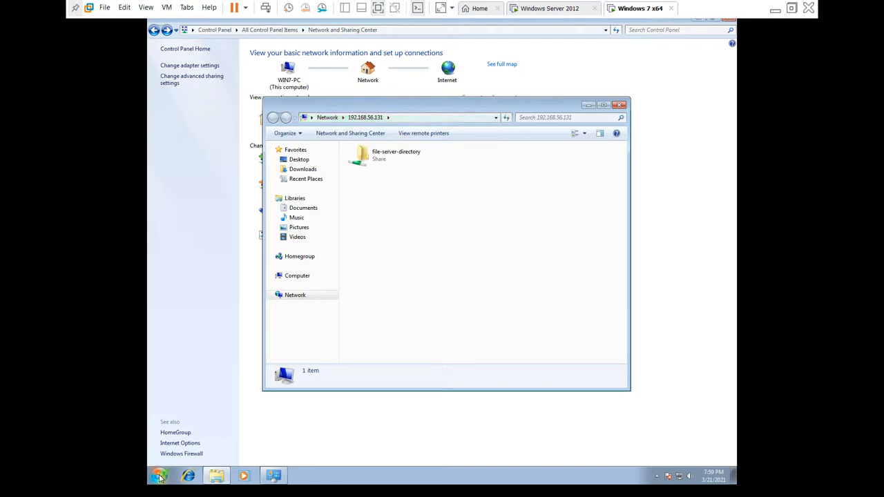
# Step: Minimize Network and Sharing Center, reposition the share window and open file-server-directory
pyautogui.click(697, 20)
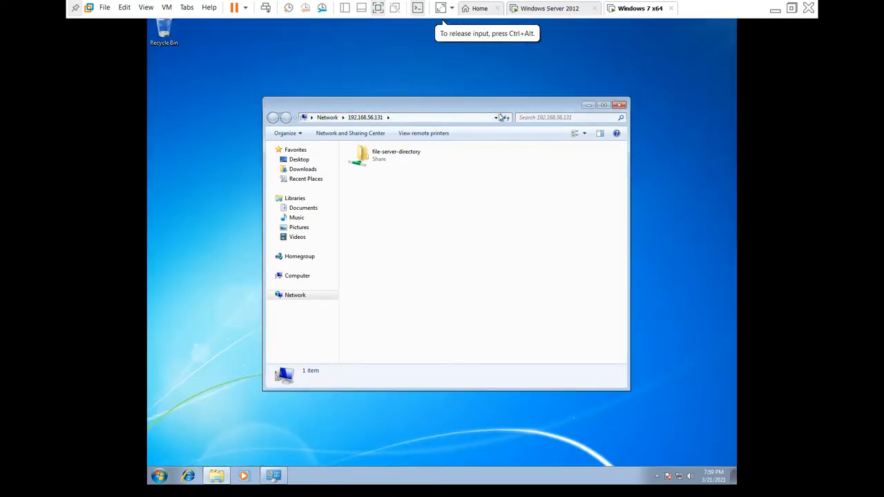
pyautogui.moveTo(495, 111); pyautogui.dragTo(481, 101)
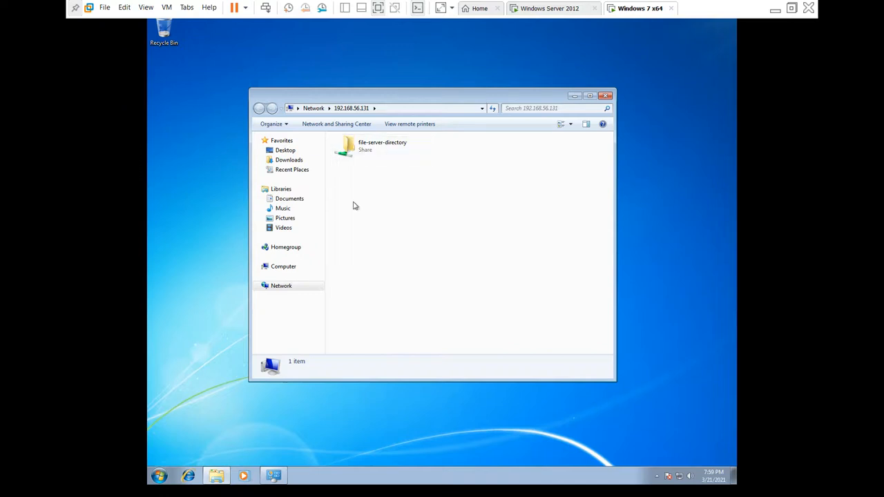
pyautogui.doubleClick(362, 156)
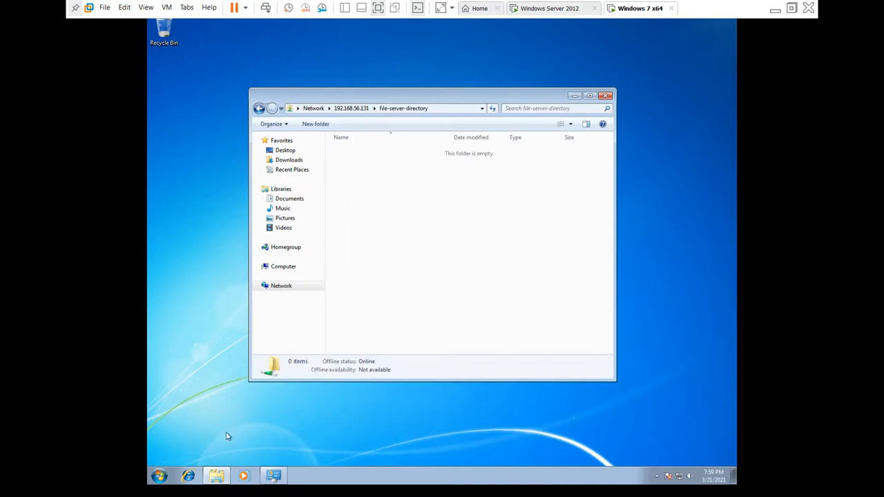
# Step: Go from Computer to the Pictures library's Sample Pictures folder
pyautogui.click(158, 476)
pyautogui.click(299, 362)
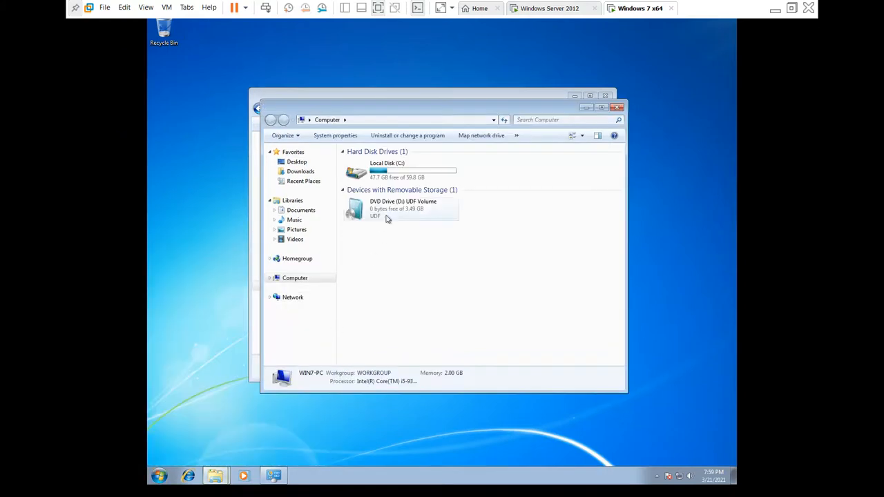
pyautogui.click(297, 173)
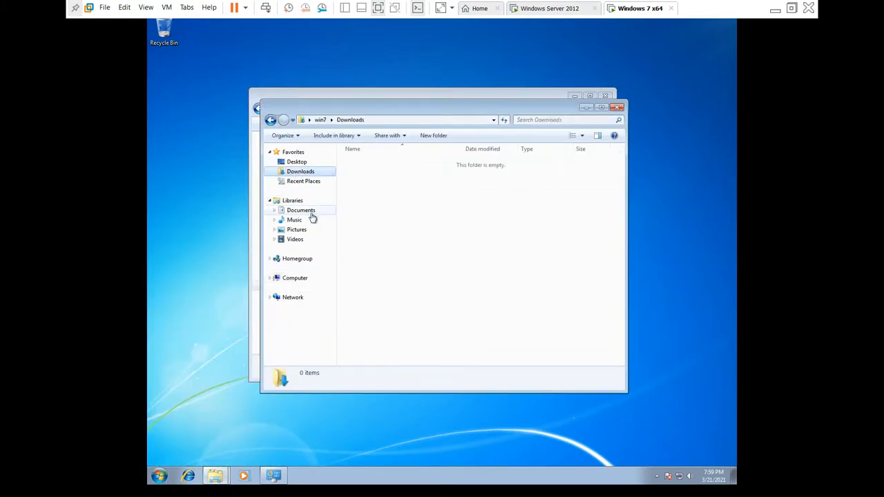
pyautogui.click(304, 239)
pyautogui.click(303, 230)
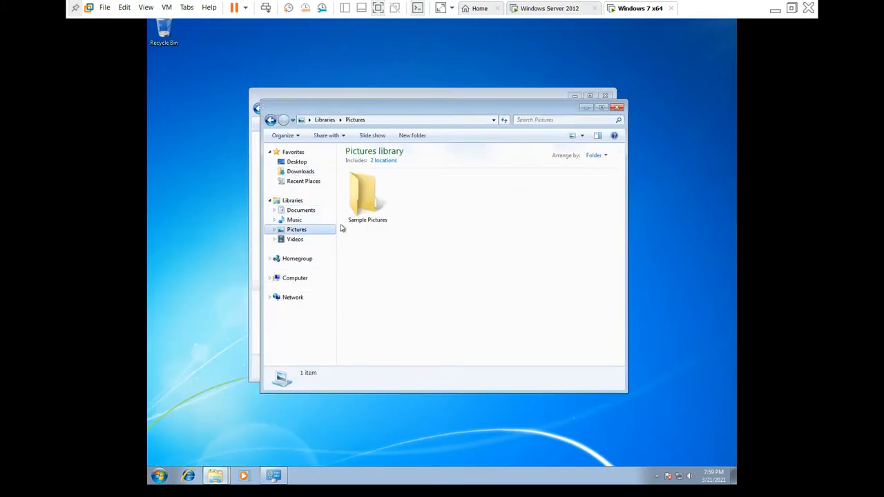
pyautogui.doubleClick(378, 198)
# Step: Duplicate the eight sample pictures so the folder holds 16 images, then select all
pyautogui.click(377, 199)
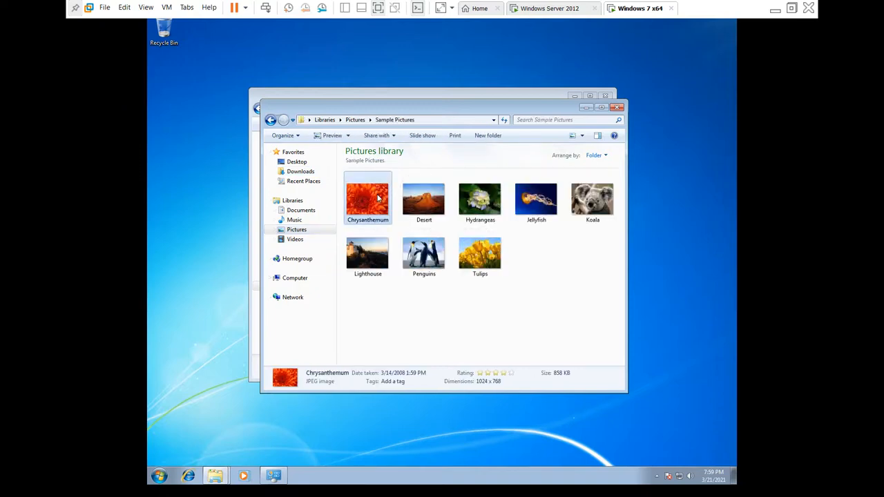
pyautogui.moveTo(526, 278); pyautogui.dragTo(346, 178)
pyautogui.click(532, 284)
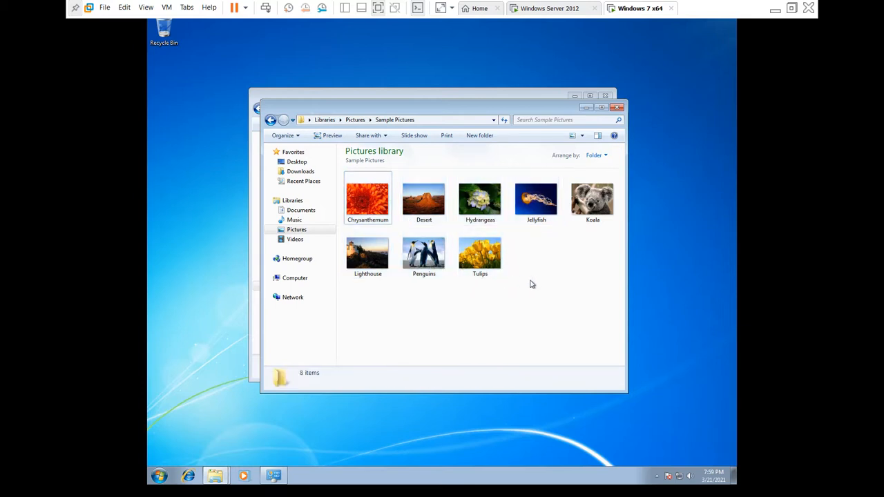
pyautogui.hotkey('ctrl', 'a')
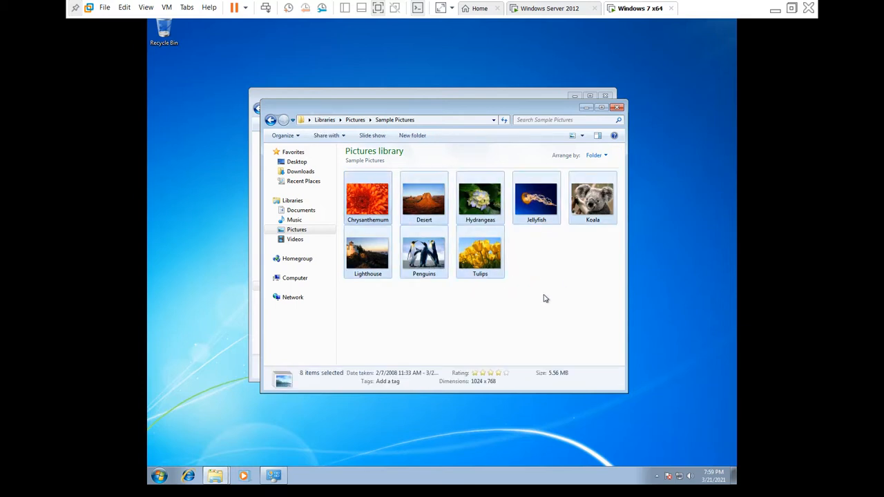
pyautogui.hotkey('ctrl', 'v')
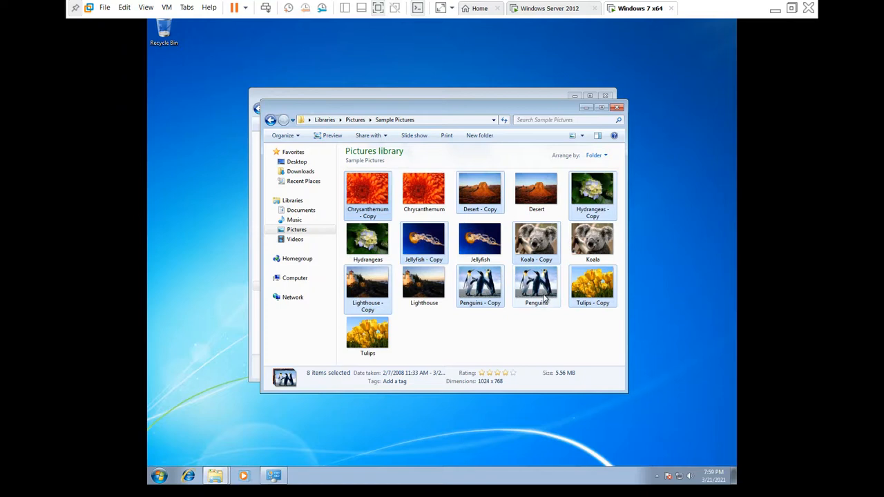
pyautogui.hotkey('ctrl', 'a')
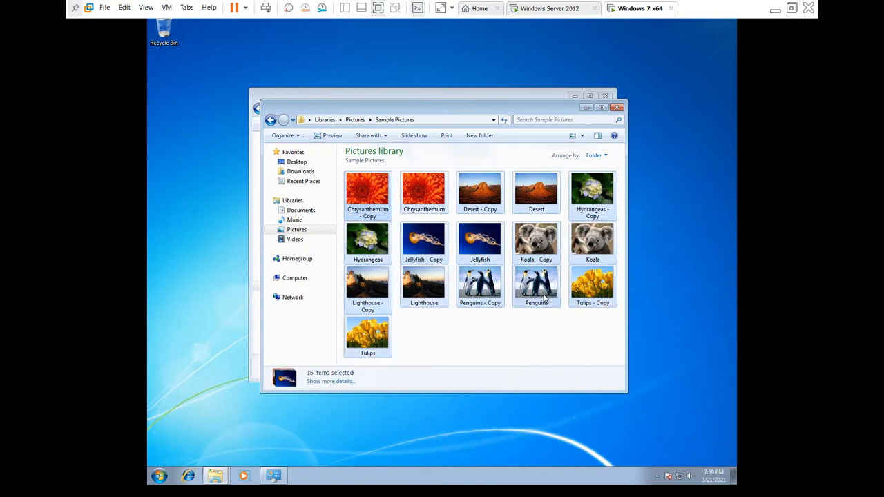
# Step: Check the 16 pictures' properties, copy them, and minimize the Pictures library window
pyautogui.rightClick(492, 294)
pyautogui.click(518, 442)
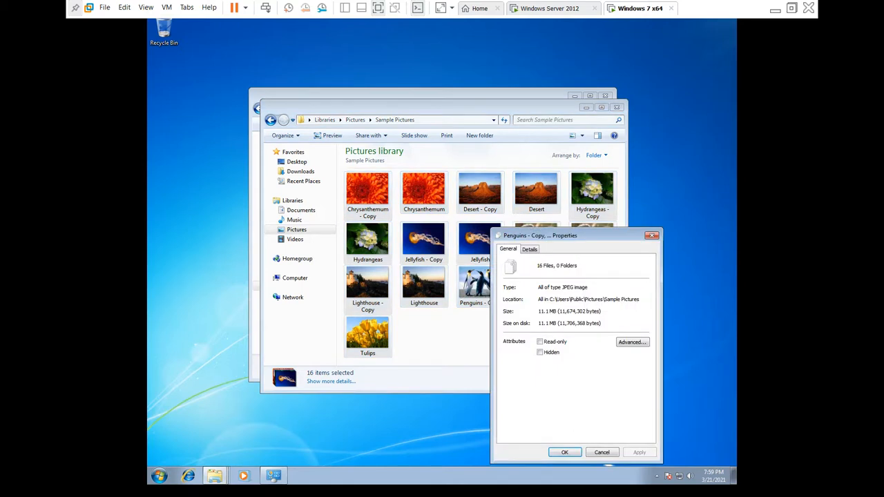
pyautogui.click(652, 234)
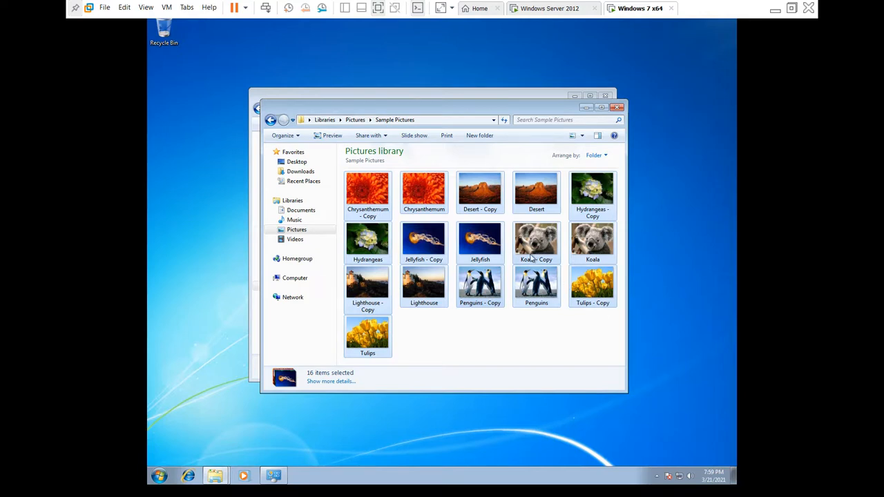
pyautogui.rightClick(496, 242)
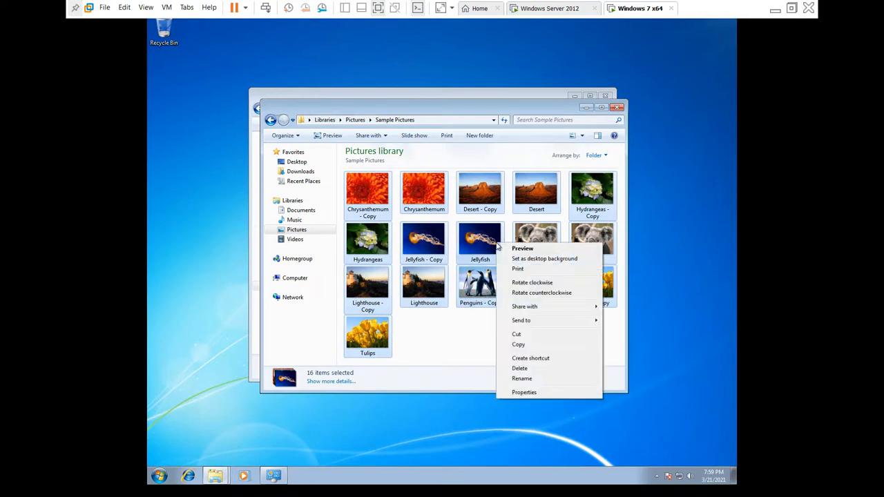
pyautogui.click(526, 345)
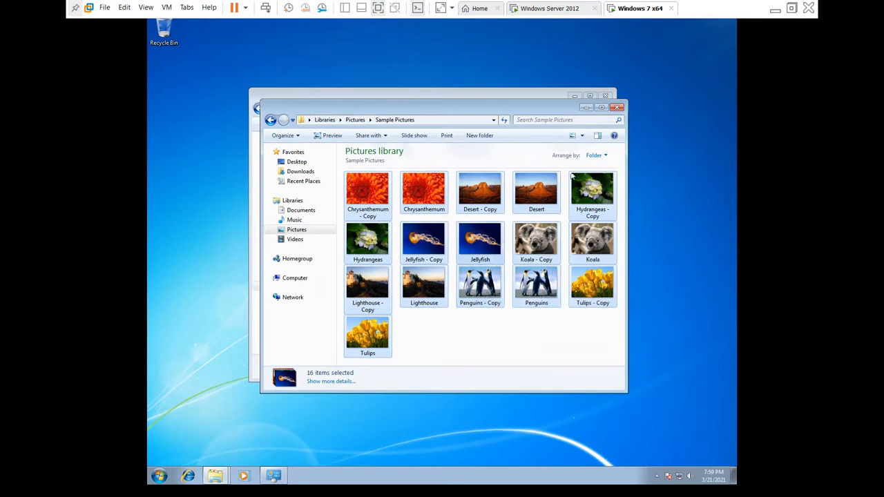
pyautogui.click(586, 107)
# Step: Paste the pictures into the empty network folder and cancel at the out-of-space warning
pyautogui.rightClick(417, 216)
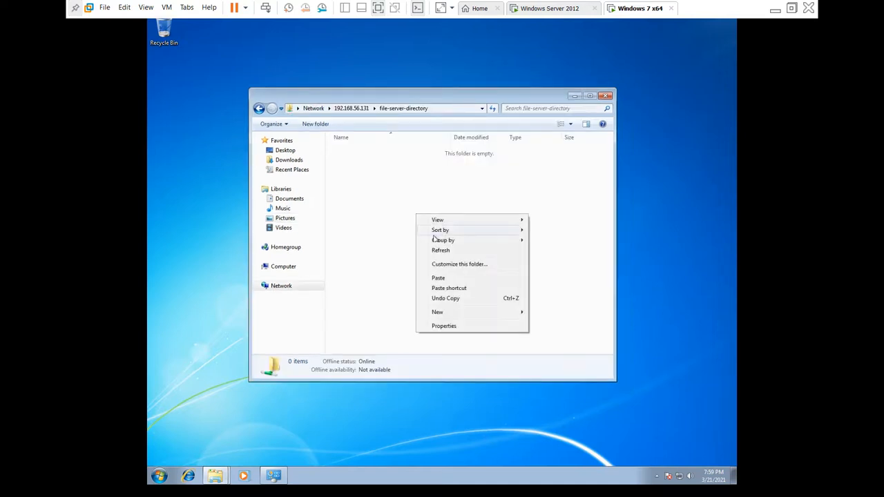
pyautogui.click(448, 280)
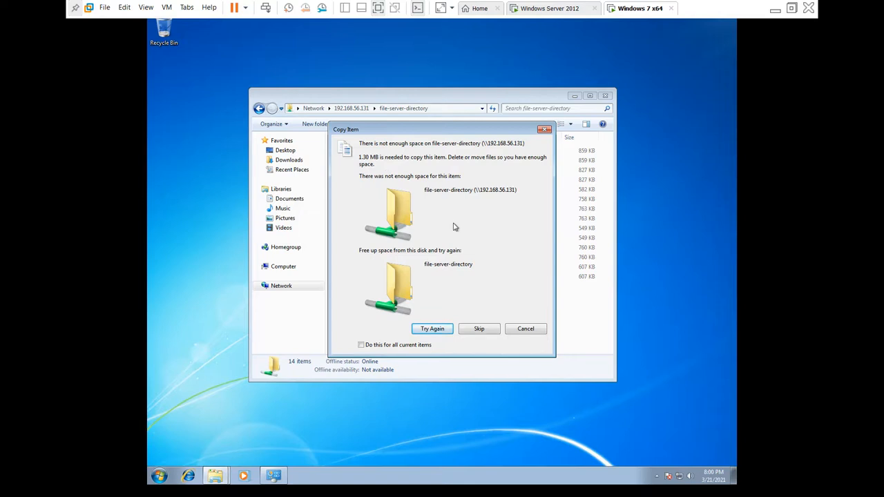
pyautogui.click(524, 330)
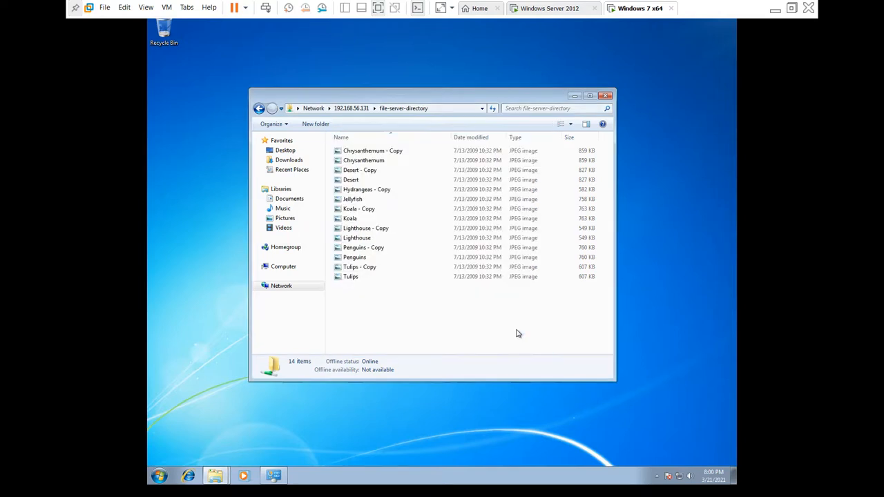
# Step: Select the 14 copied files and check their 9.82 MB total in Properties
pyautogui.moveTo(538, 311); pyautogui.dragTo(476, 141)
pyautogui.rightClick(476, 138)
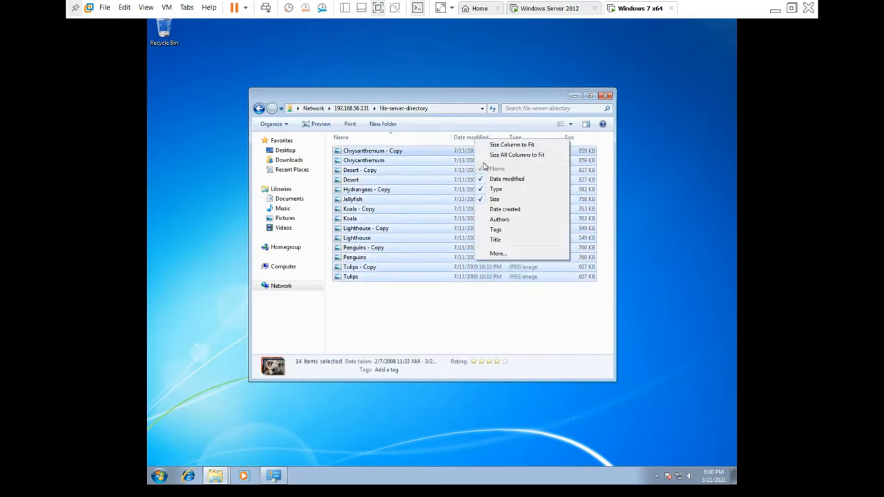
pyautogui.rightClick(460, 161)
pyautogui.click(498, 319)
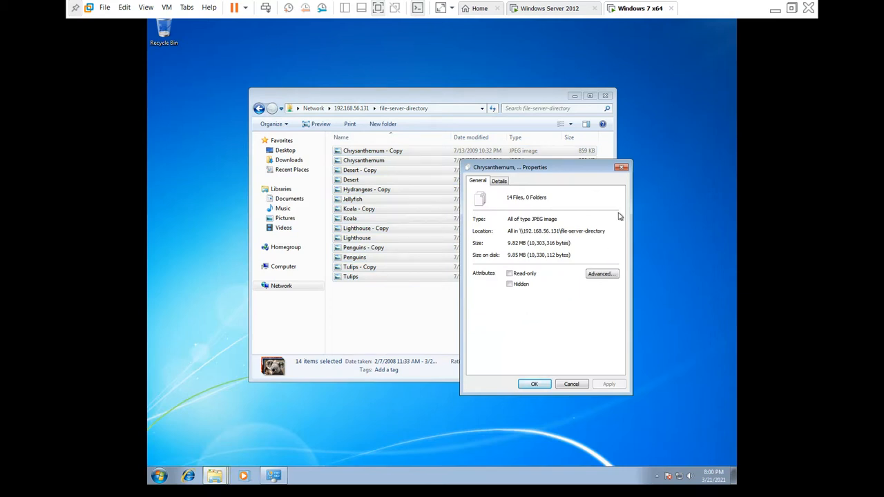
pyautogui.click(626, 170)
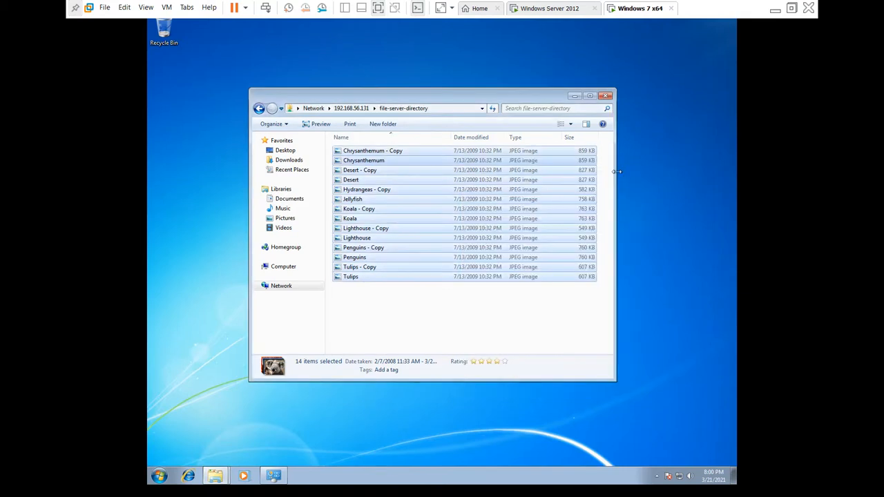
pyautogui.click(495, 307)
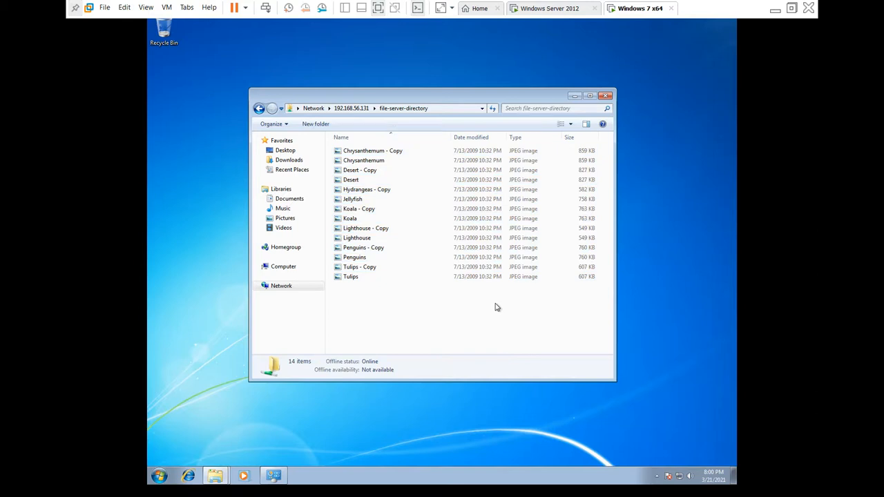
# Step: On the server, open File Server Resource Manager's Quotas and select C:\file-server-directory
pyautogui.click(535, 10)
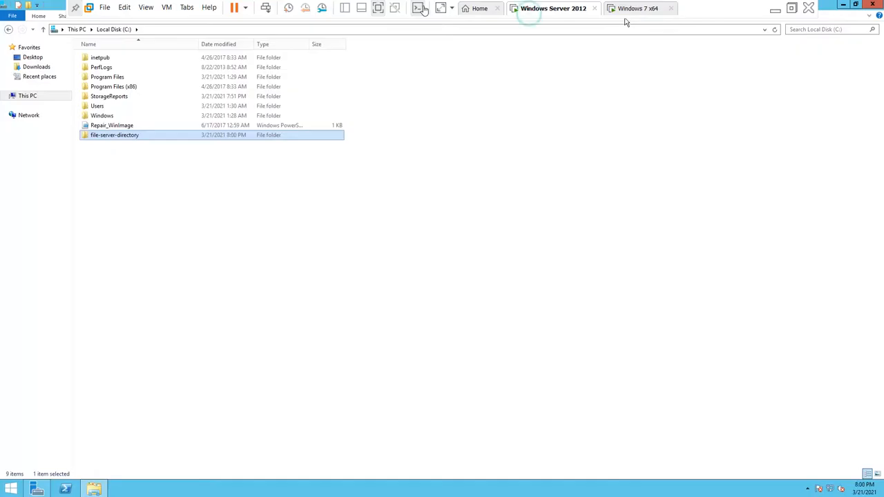
pyautogui.click(39, 488)
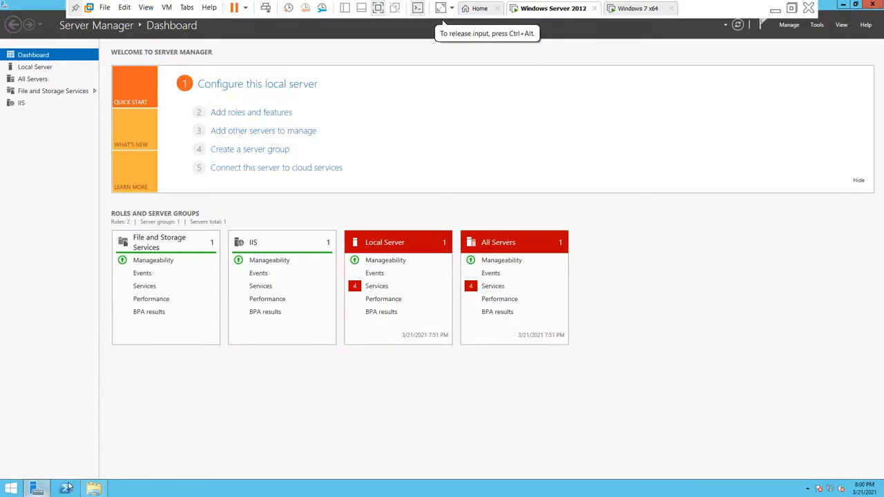
pyautogui.click(816, 27)
pyautogui.click(812, 78)
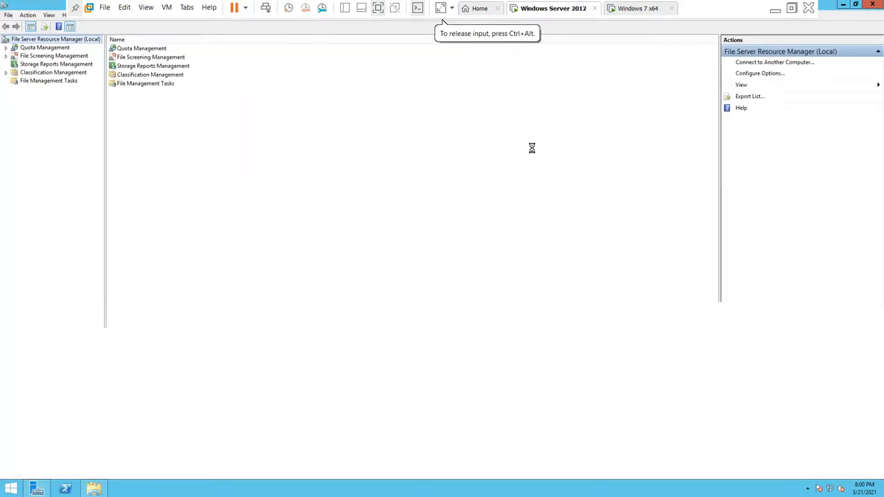
pyautogui.click(38, 48)
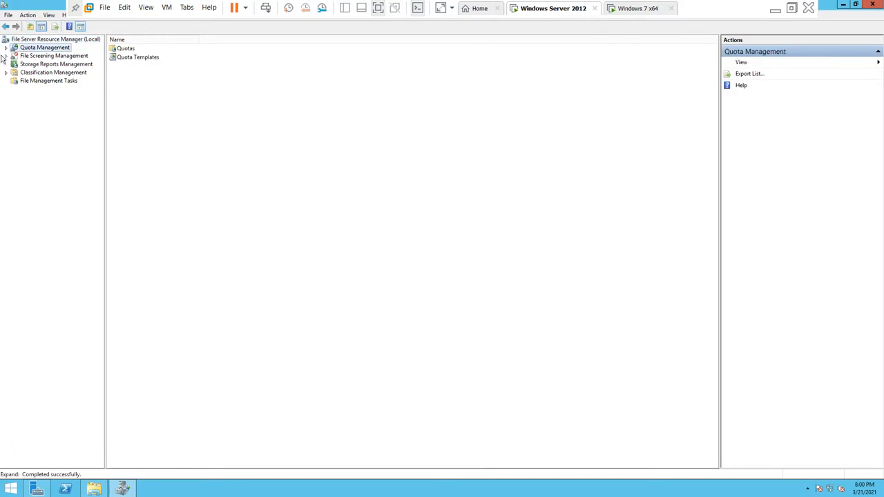
pyautogui.click(5, 48)
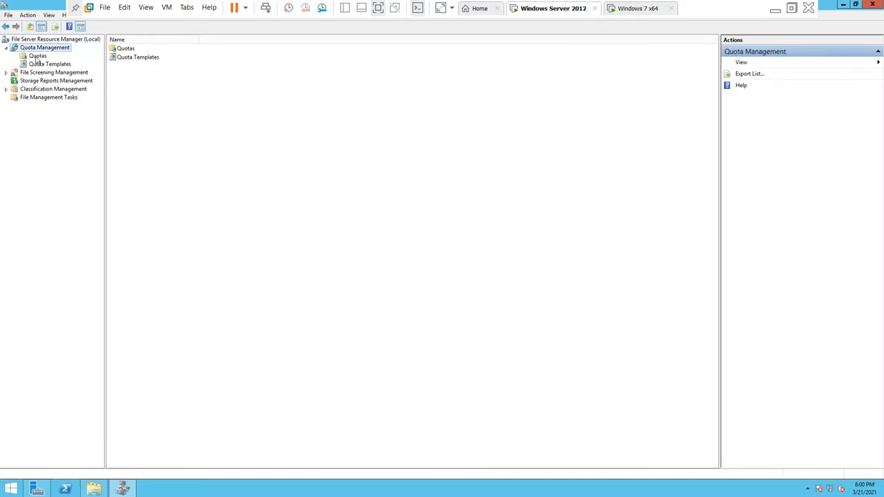
pyautogui.click(38, 56)
pyautogui.click(163, 78)
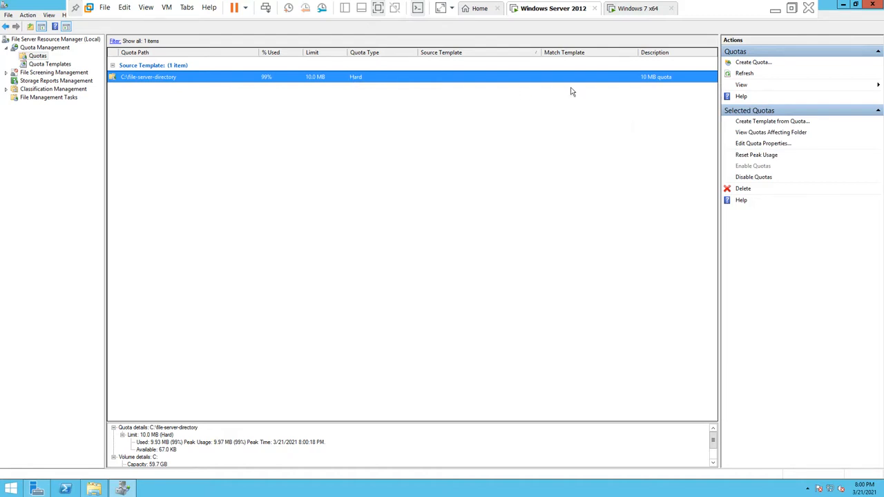
# Step: Edit the 10 MB quota's properties to make it a soft quota
pyautogui.rightClick(466, 78)
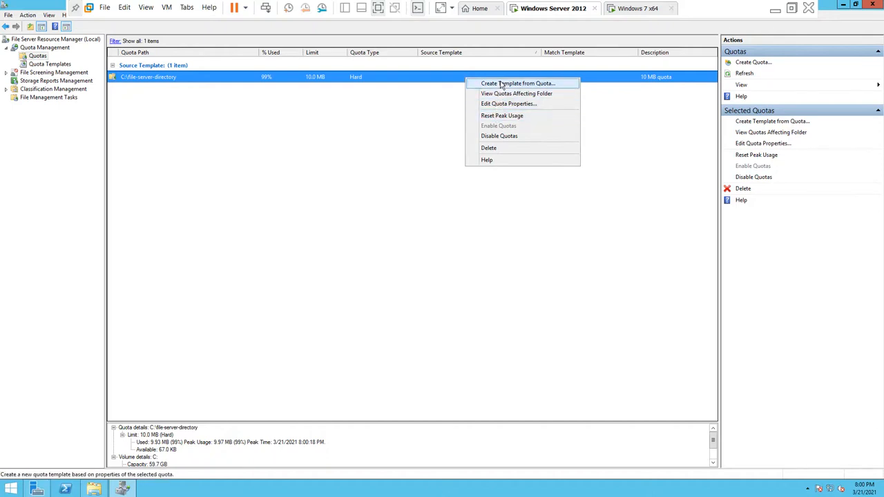
pyautogui.click(504, 103)
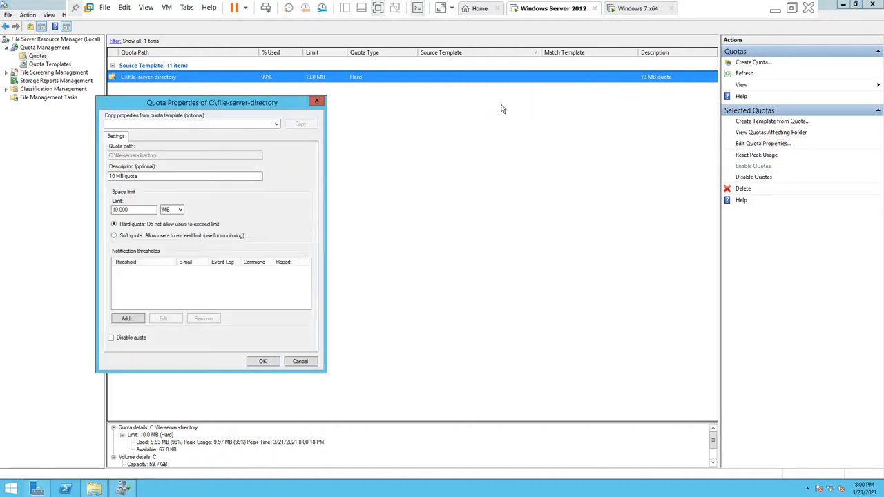
pyautogui.click(200, 235)
pyautogui.click(264, 363)
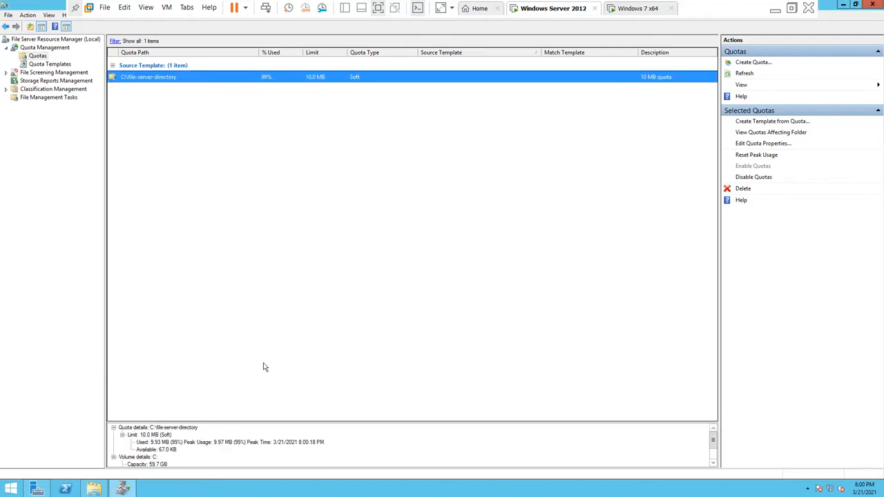
pyautogui.click(636, 9)
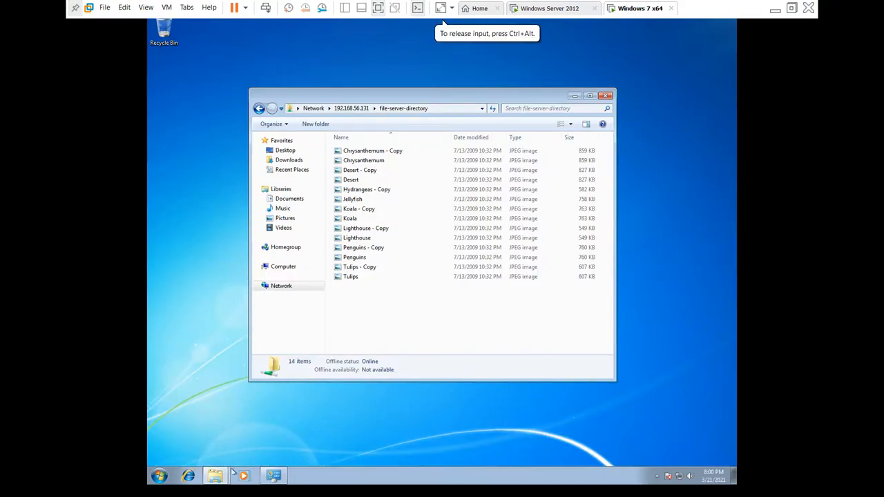
# Step: Copy the 16 selected pictures from the Sample Pictures window
pyautogui.moveTo(214, 475)
pyautogui.click(216, 459)
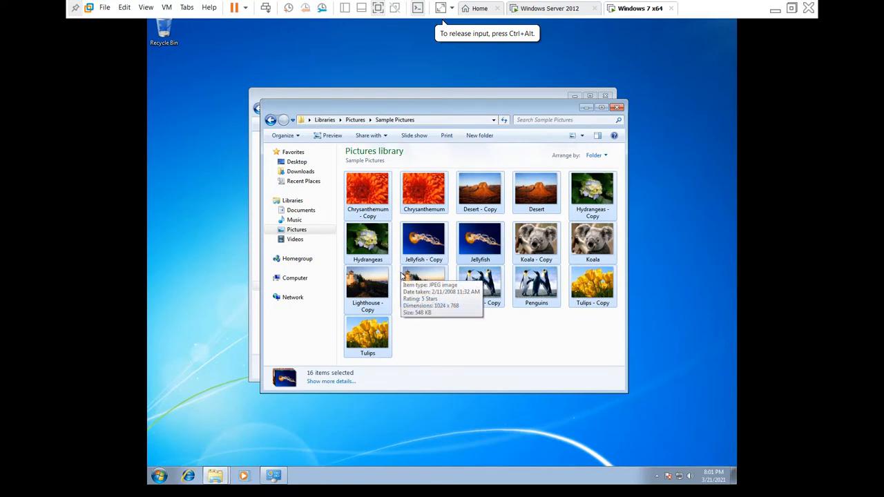
pyautogui.rightClick(410, 252)
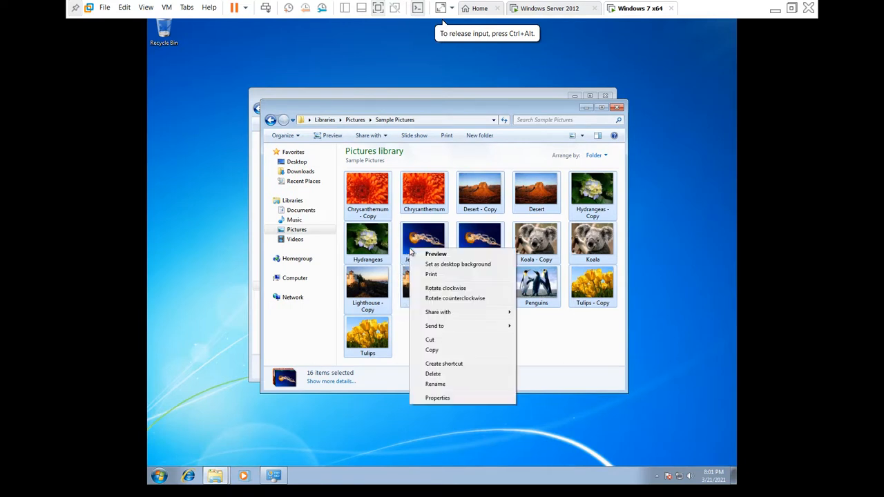
pyautogui.click(446, 350)
# Step: Paste into the network folder replacing all conflicts, confirming 16 files totalling 11.1 MB
pyautogui.click(516, 91)
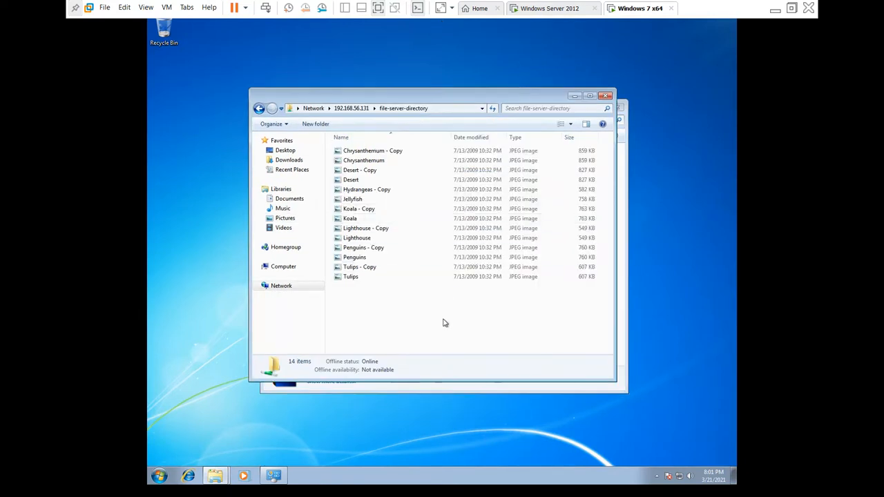
pyautogui.hotkey('ctrl', 'v')
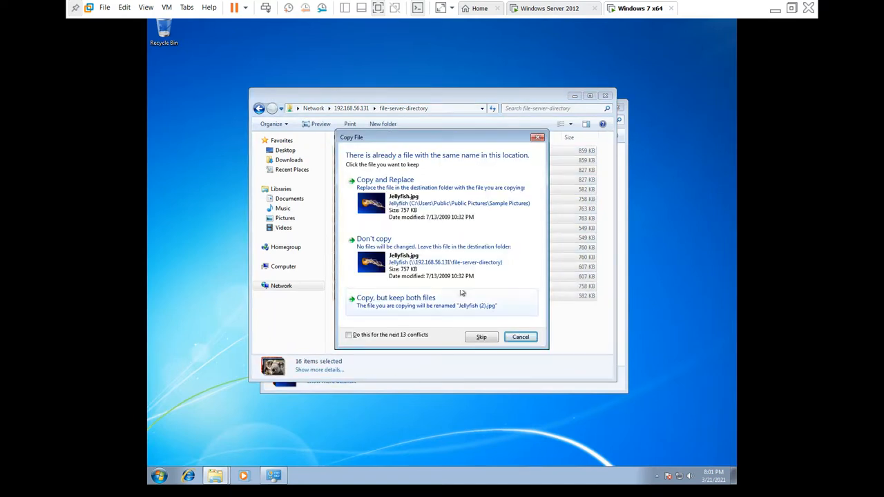
pyautogui.click(442, 198)
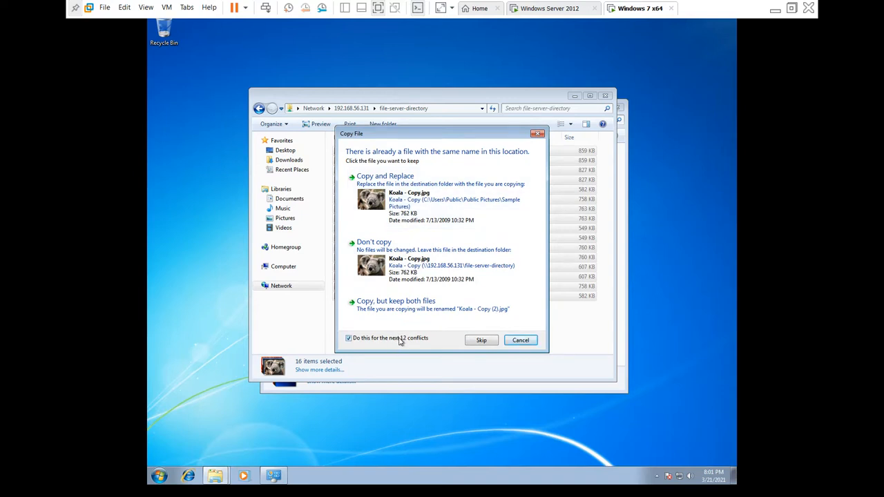
pyautogui.click(425, 202)
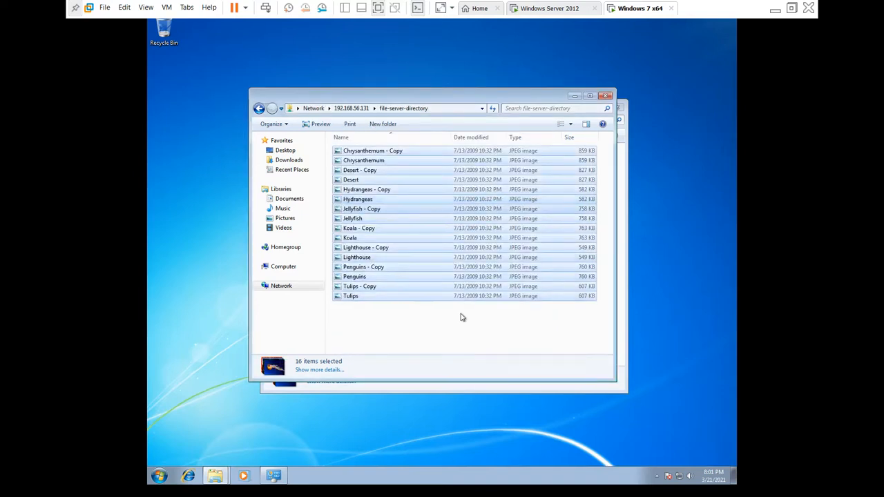
pyautogui.rightClick(462, 240)
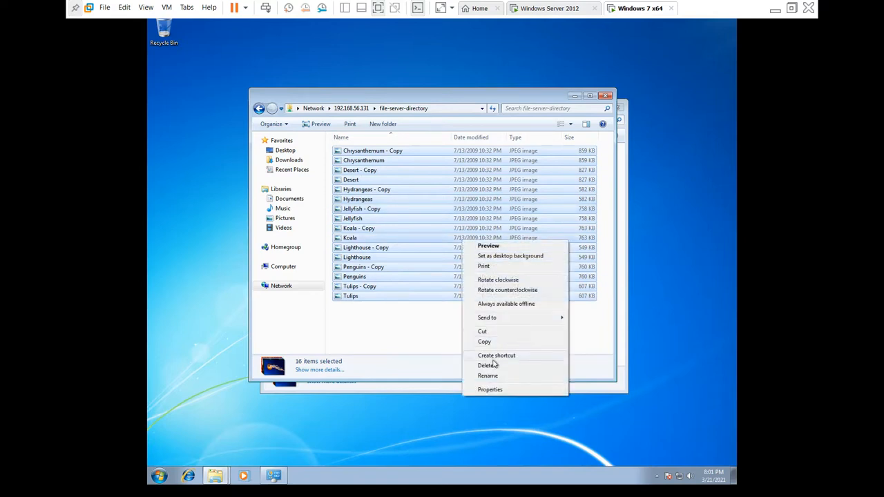
pyautogui.click(497, 389)
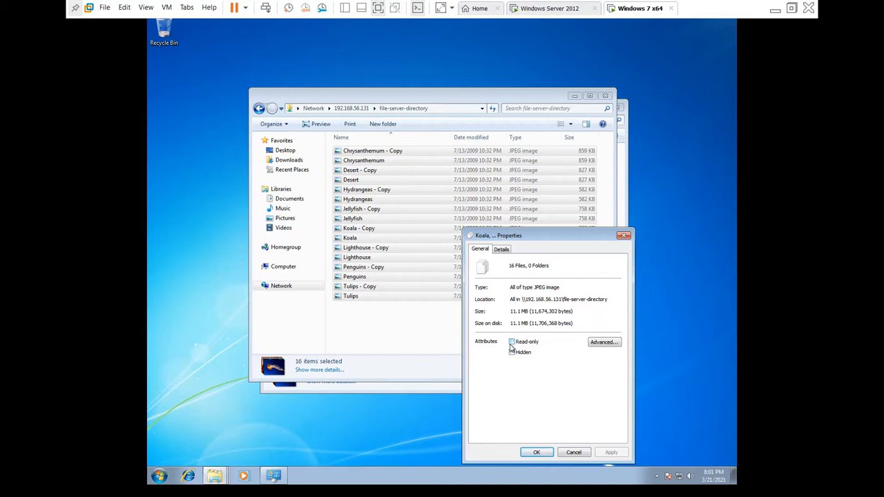
pyautogui.click(623, 237)
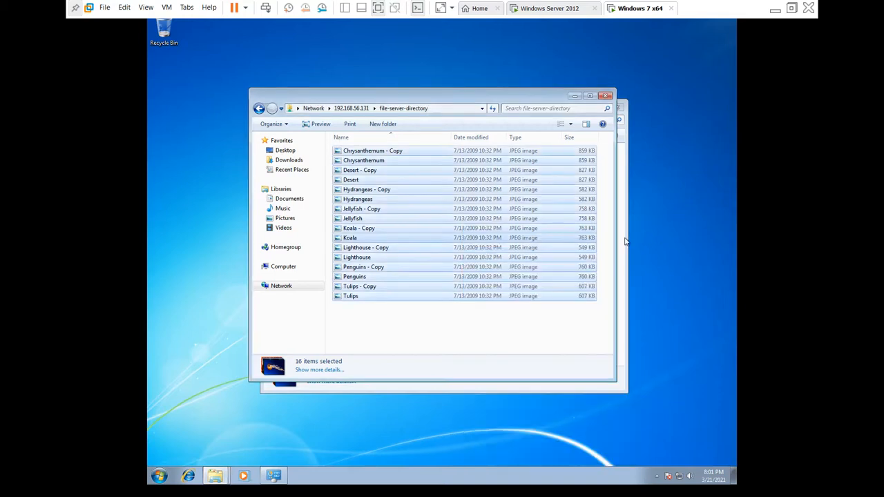
# Step: On the server, refresh the quotas and inspect file-server-directory at 113% of its 10.0 MB limit
pyautogui.click(563, 10)
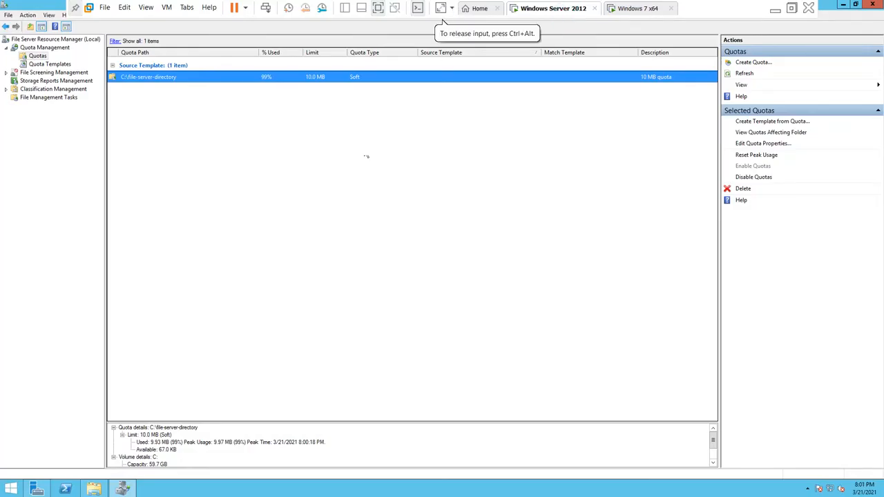
pyautogui.rightClick(311, 153)
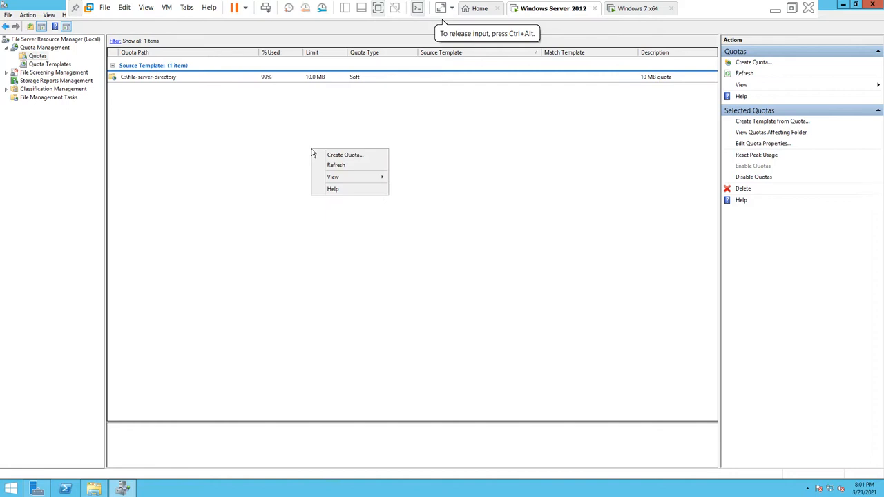
pyautogui.click(336, 165)
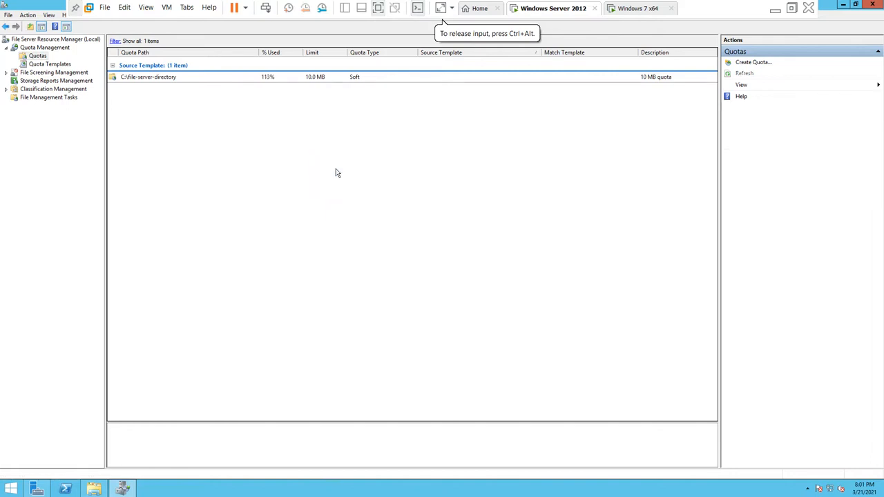
pyautogui.click(270, 78)
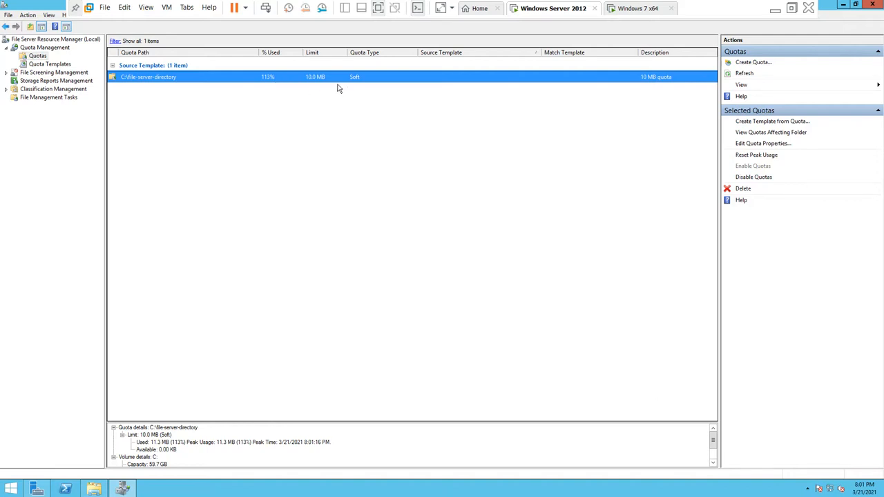
pyautogui.click(283, 91)
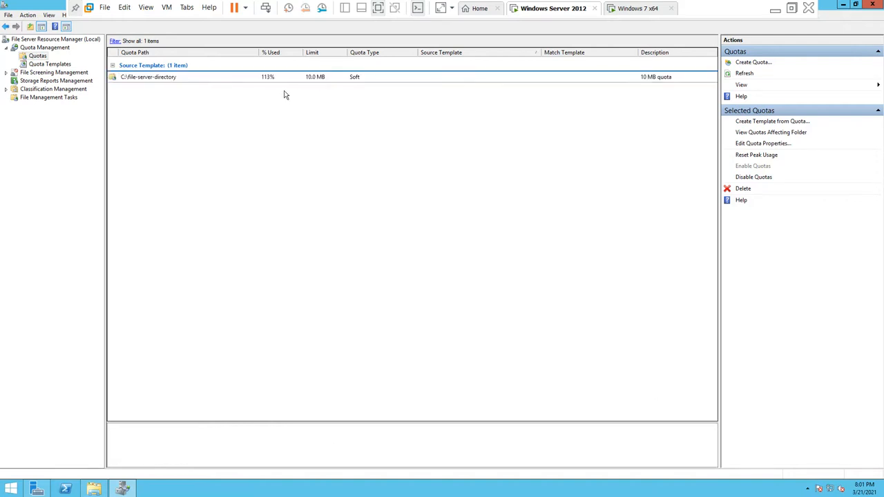
pyautogui.click(277, 81)
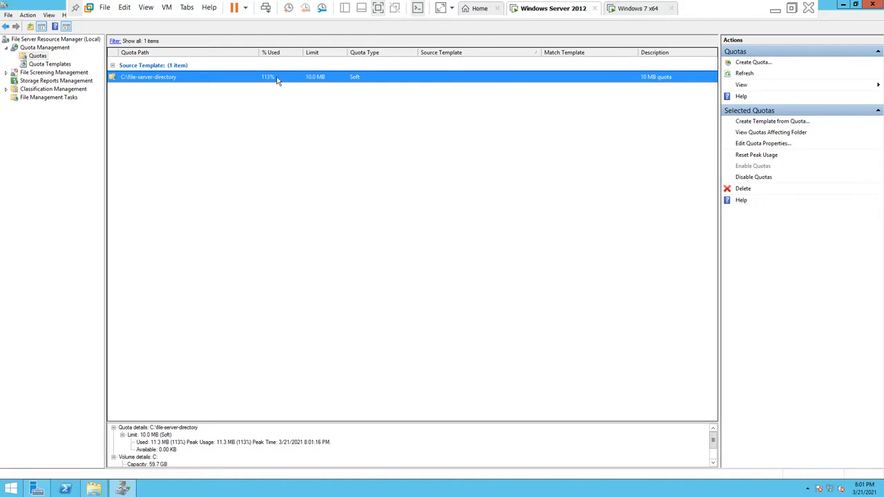
pyautogui.click(284, 102)
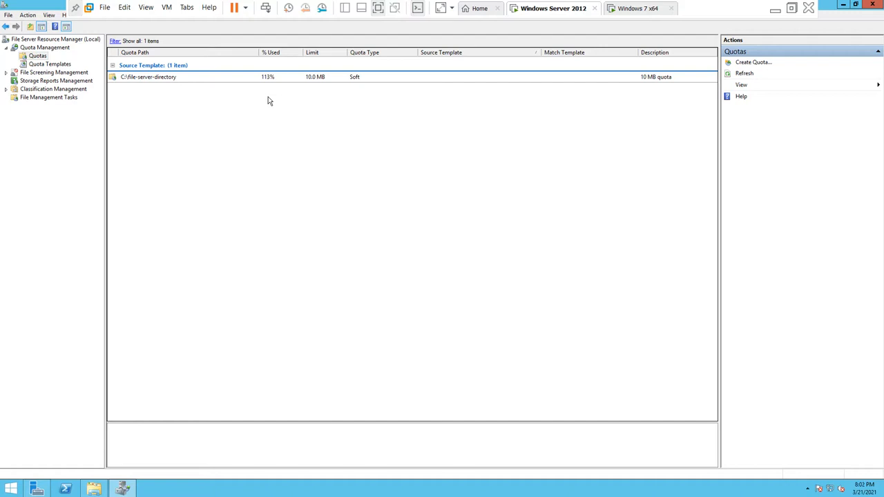
# Step: Expand File Screening Management, review File Groups and File Screen Templates, then show empty File Screens
pyautogui.click(30, 81)
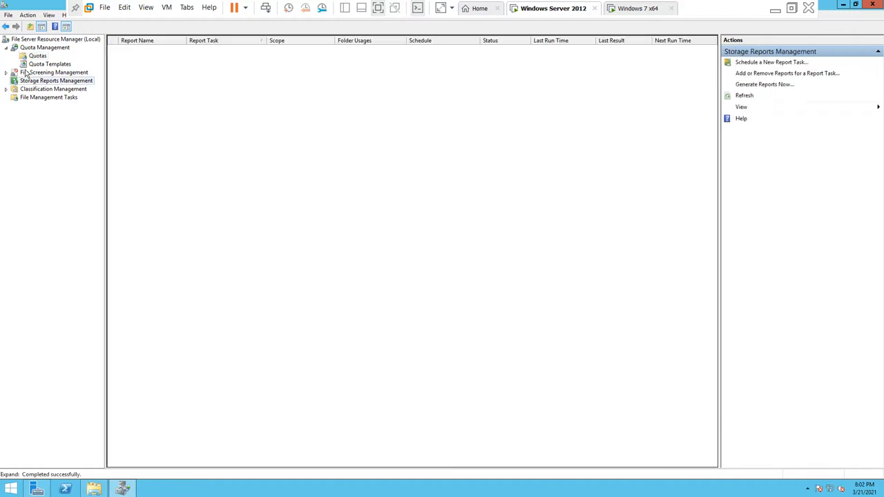
pyautogui.click(25, 74)
pyautogui.click(5, 72)
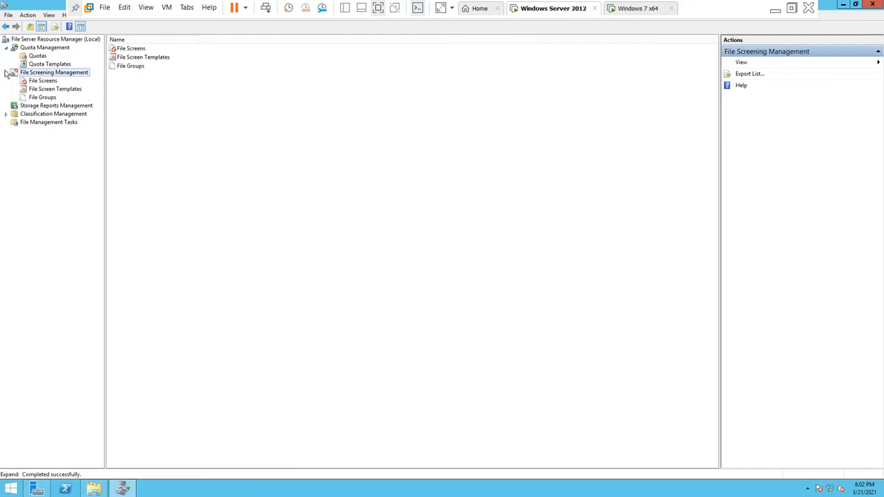
pyautogui.click(42, 81)
pyautogui.click(45, 98)
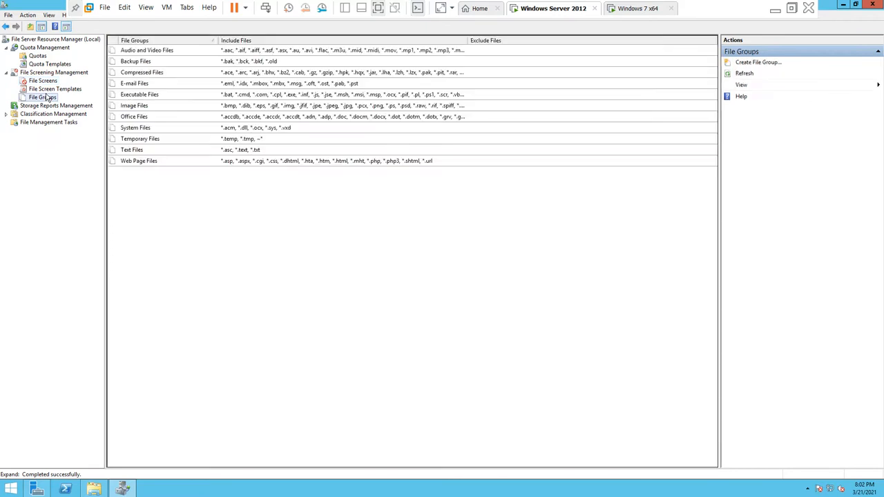
pyautogui.click(51, 90)
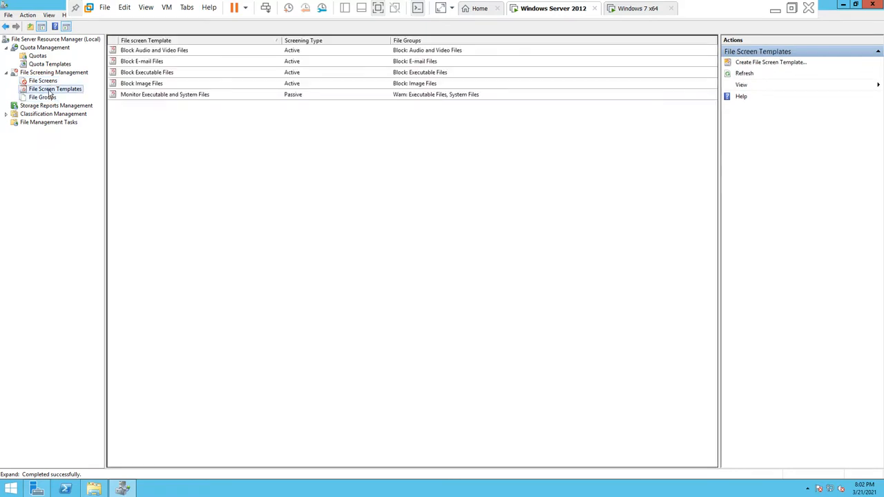
pyautogui.click(43, 81)
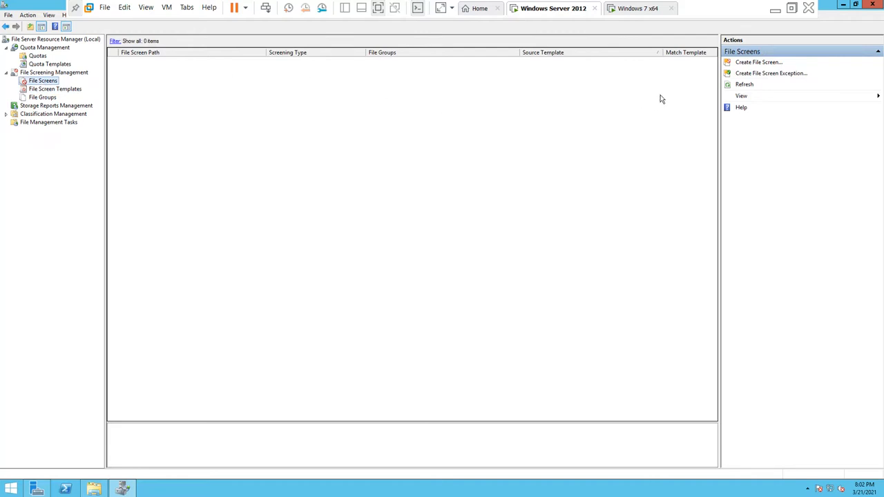
# Step: Start Create File Screen and browse to set its path to C:\file-server-directory
pyautogui.click(754, 63)
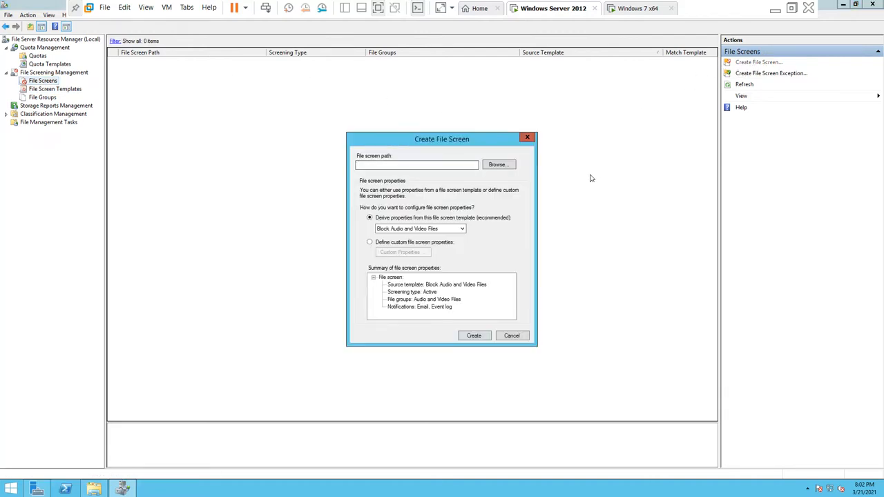
pyautogui.click(528, 138)
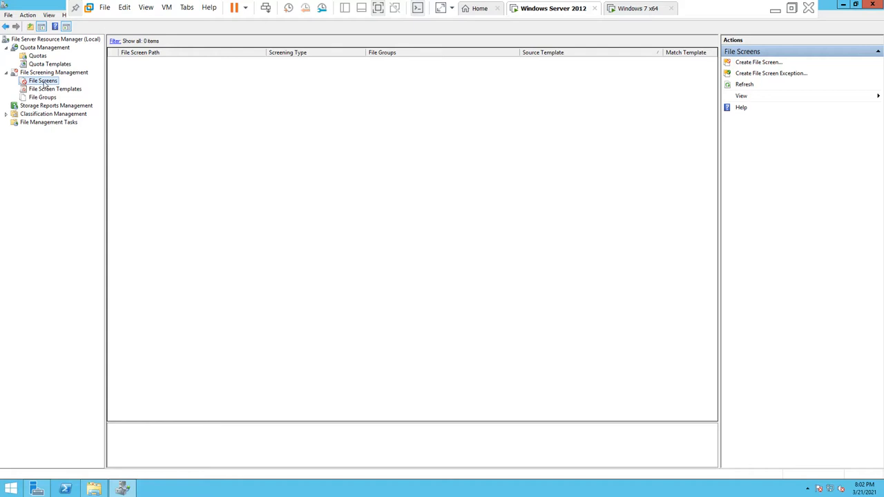
pyautogui.click(763, 63)
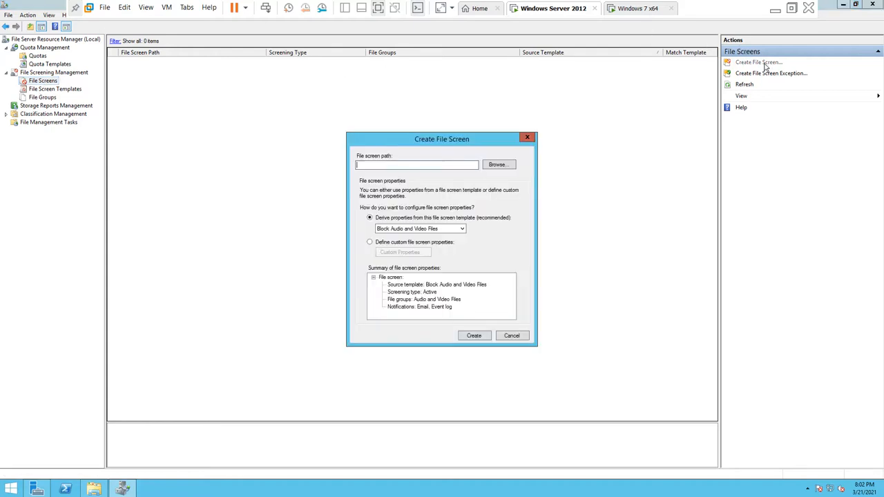
pyautogui.click(499, 165)
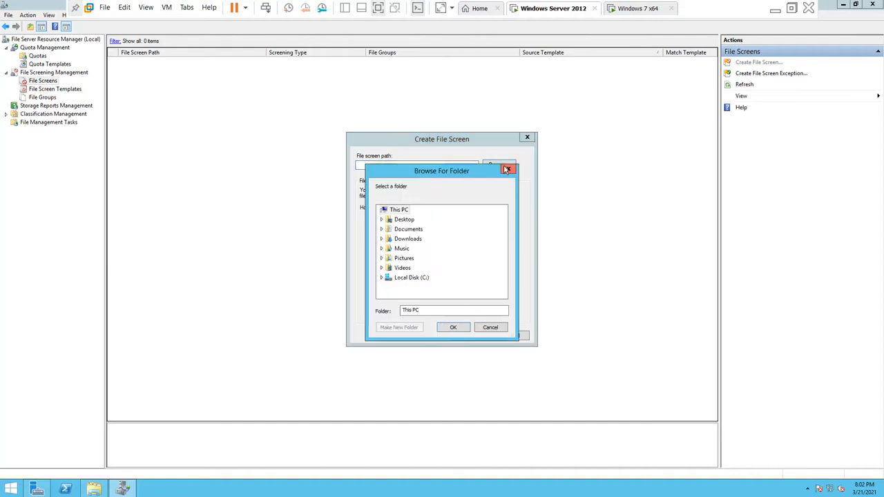
pyautogui.click(383, 280)
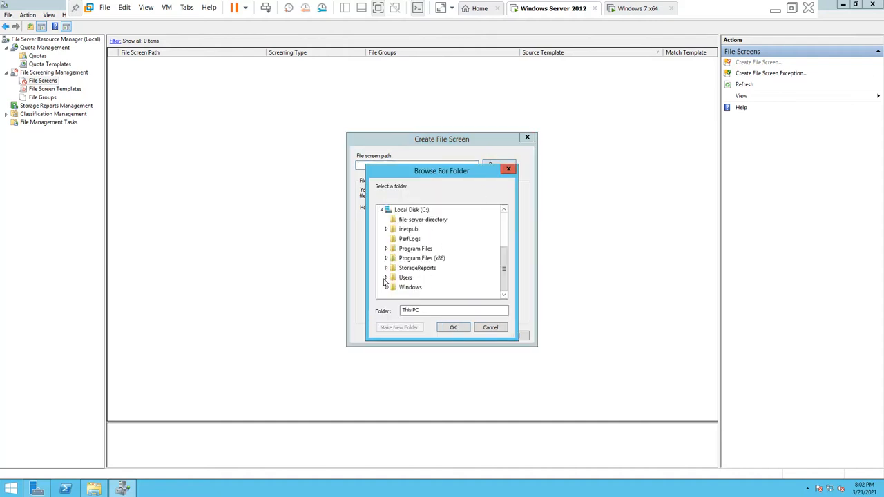
pyautogui.click(421, 220)
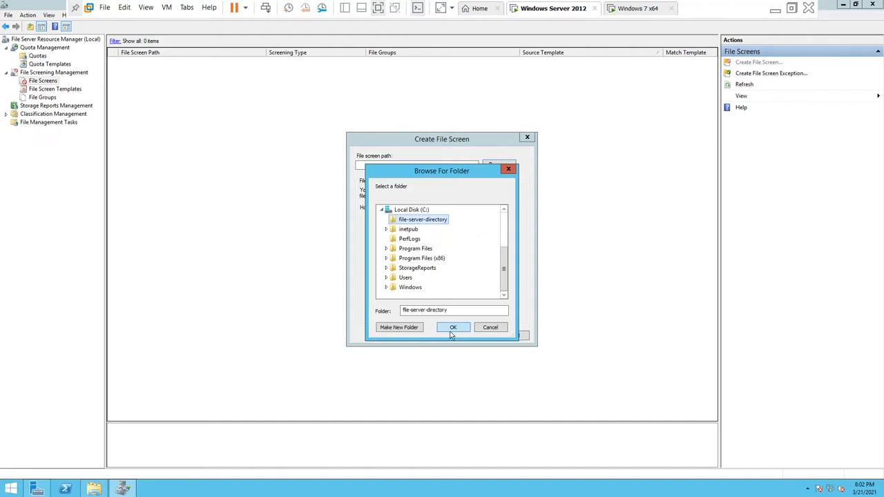
pyautogui.click(452, 329)
pyautogui.click(403, 230)
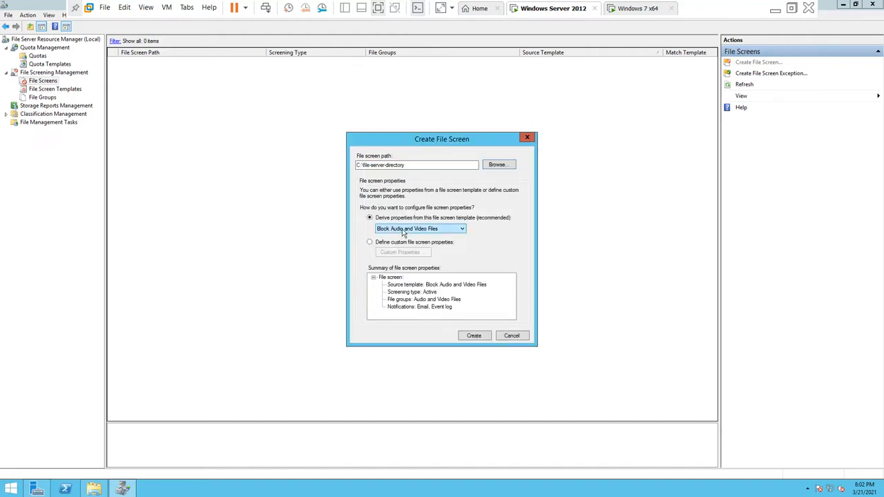
# Step: Pick the Block Image Files template from the template list and create the screen on C:\file-server-directory
pyautogui.click(404, 233)
pyautogui.click(445, 231)
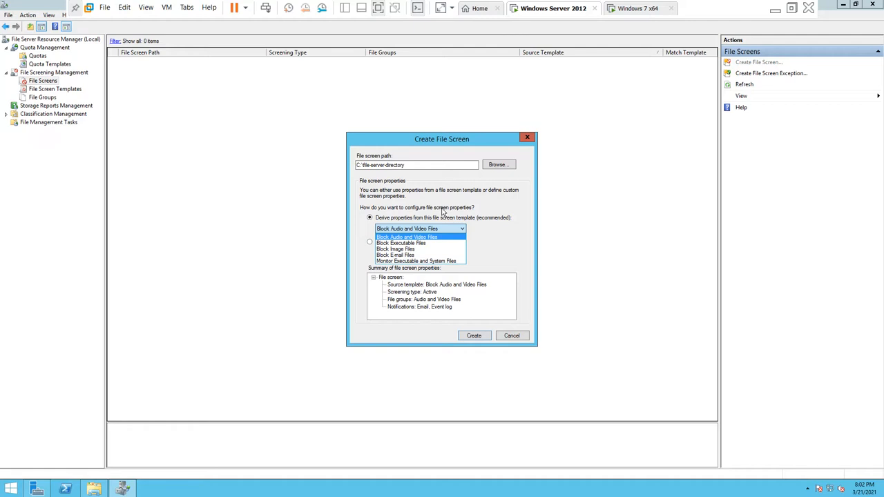
pyautogui.press('Down')
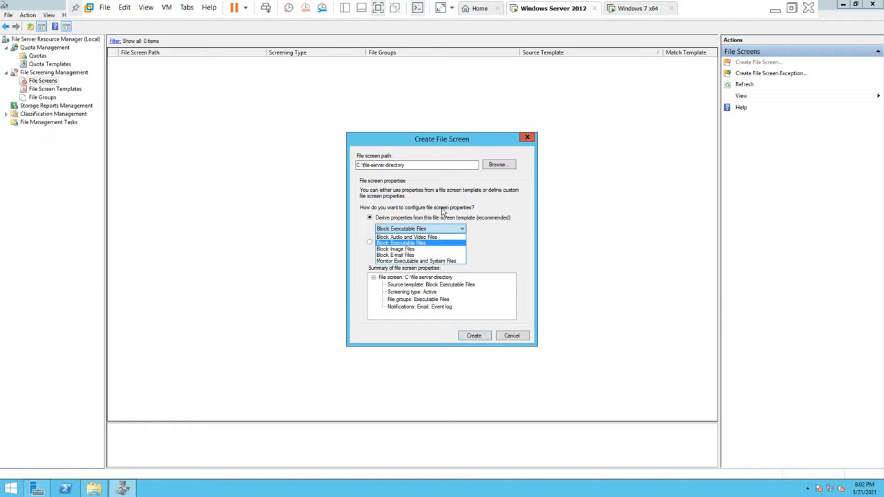
pyautogui.press('Down')
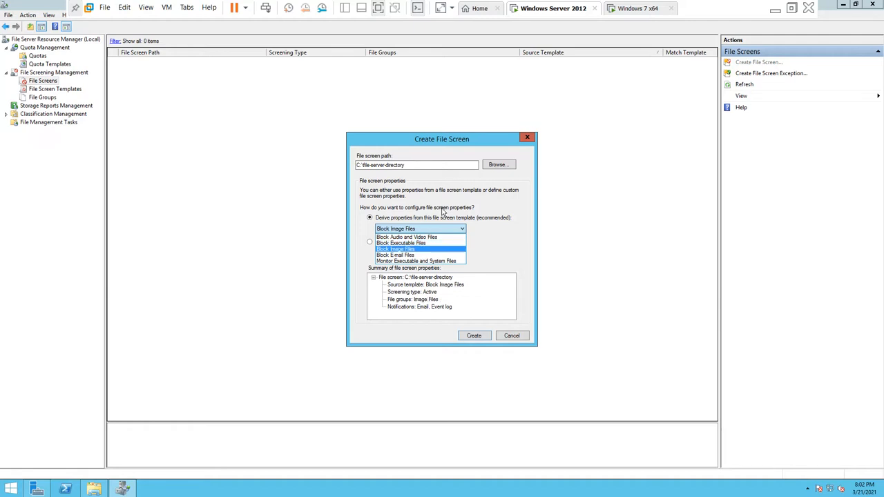
pyautogui.press('Down')
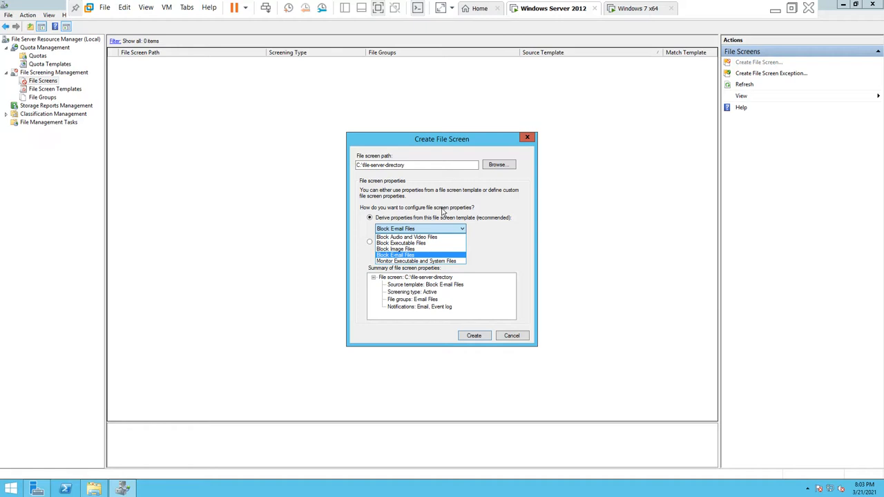
pyautogui.press('Down')
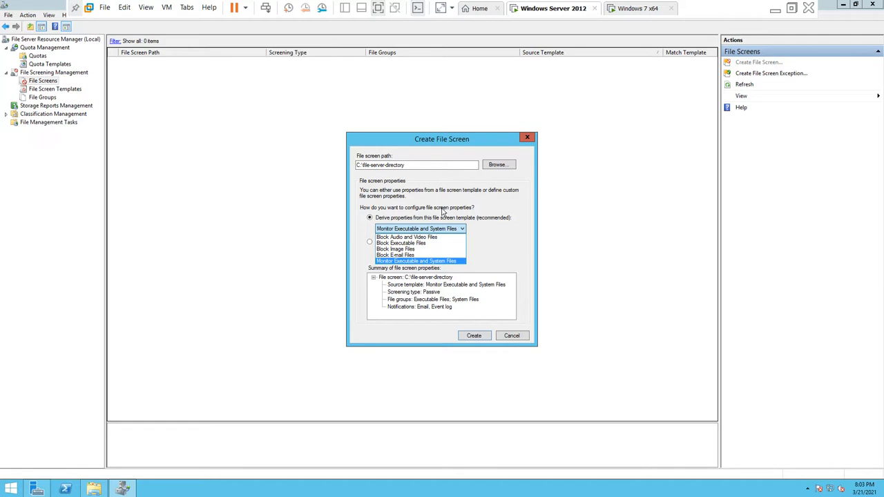
pyautogui.click(409, 249)
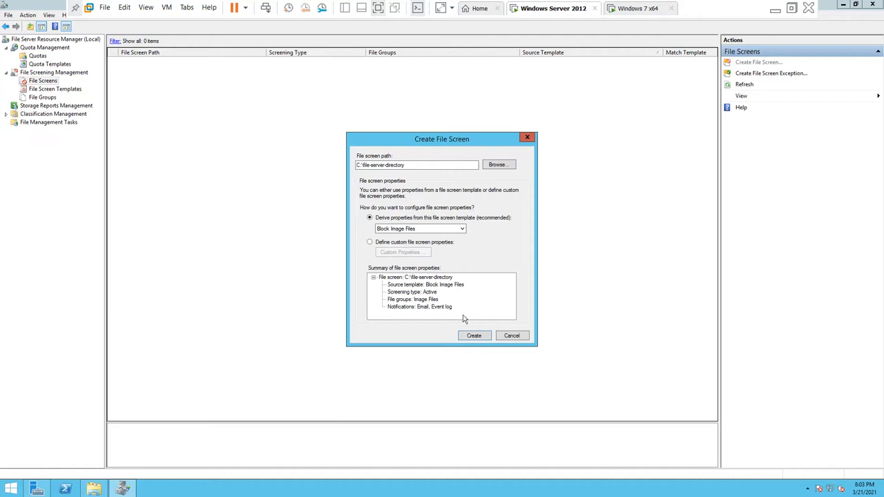
pyautogui.click(473, 336)
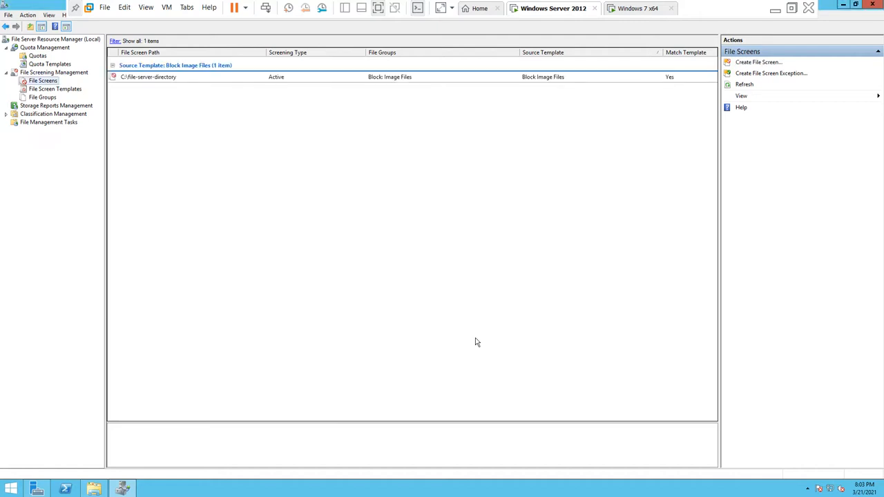
# Step: Delete all 16 JPEG files from file-server-directory, then switch to the Windows 7 x64 VM
pyautogui.click(93, 489)
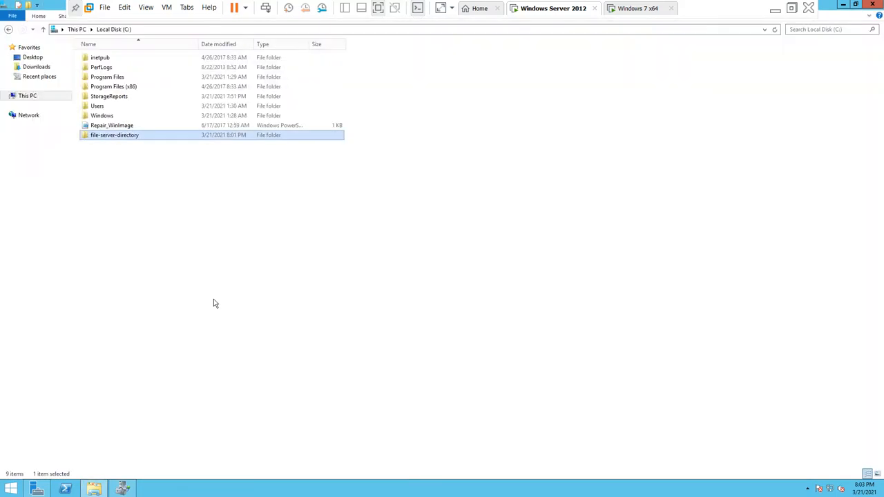
pyautogui.doubleClick(142, 135)
pyautogui.moveTo(160, 230); pyautogui.dragTo(153, 62)
pyautogui.press('Delete')
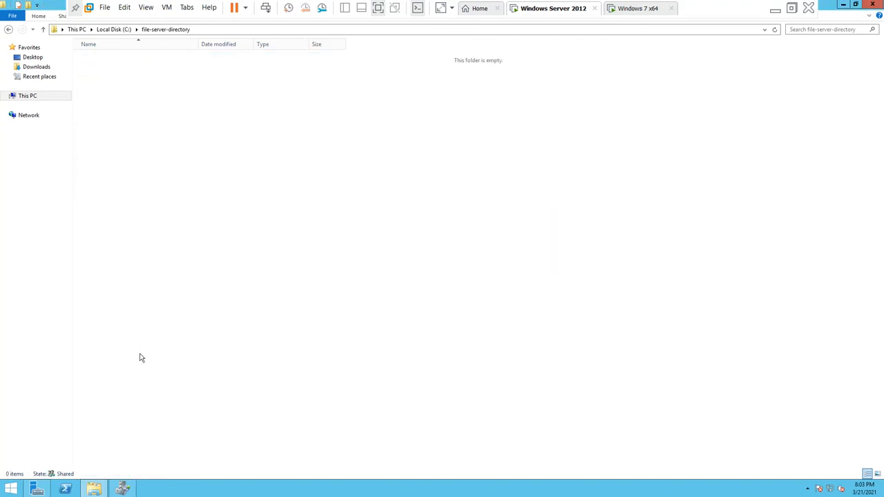
pyautogui.click(637, 8)
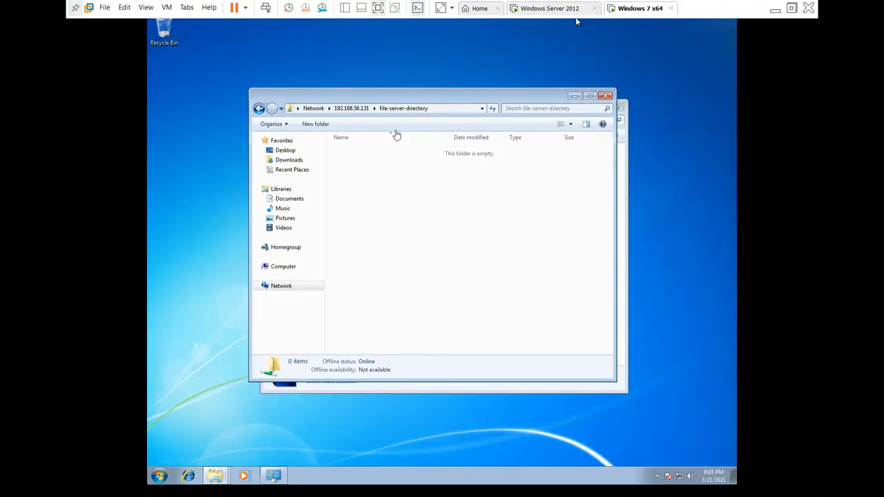
# Step: Paste the Desert - Copy picture into the shared file-server-directory, getting Destination Folder Access Denied
pyautogui.moveTo(479, 98); pyautogui.dragTo(400, 71)
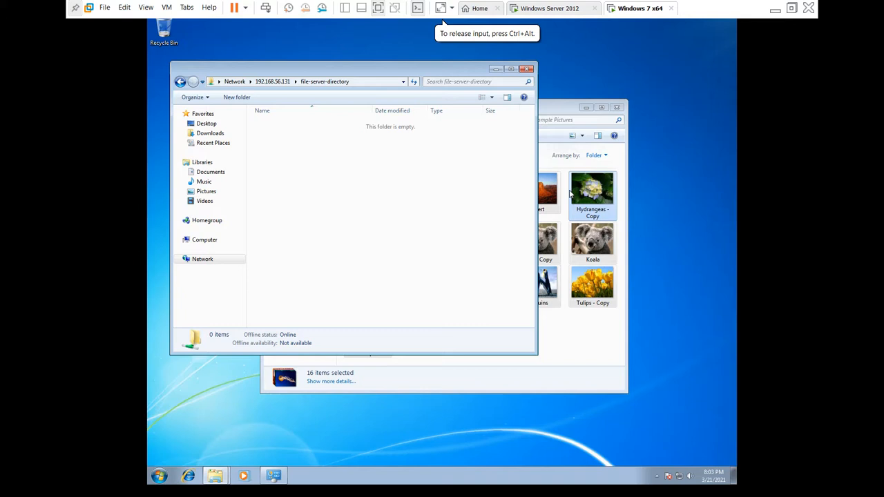
pyautogui.click(571, 194)
pyautogui.press('super')
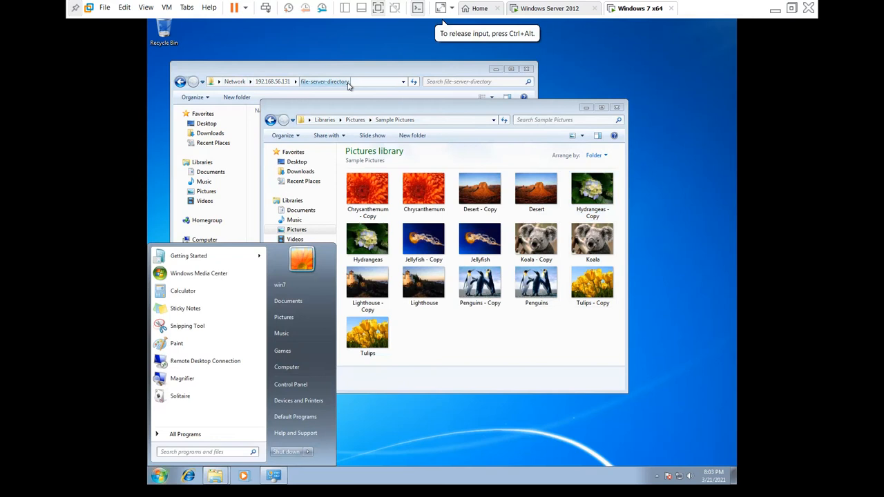
pyautogui.click(513, 228)
pyautogui.click(494, 201)
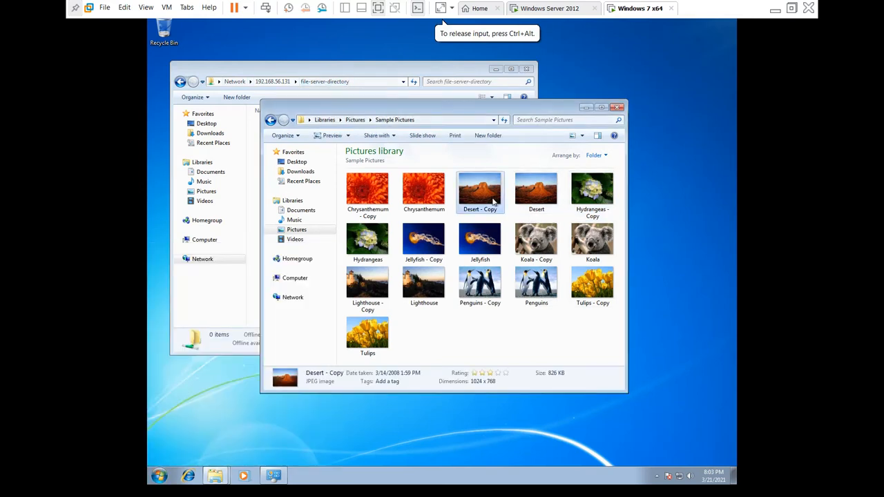
pyautogui.click(389, 69)
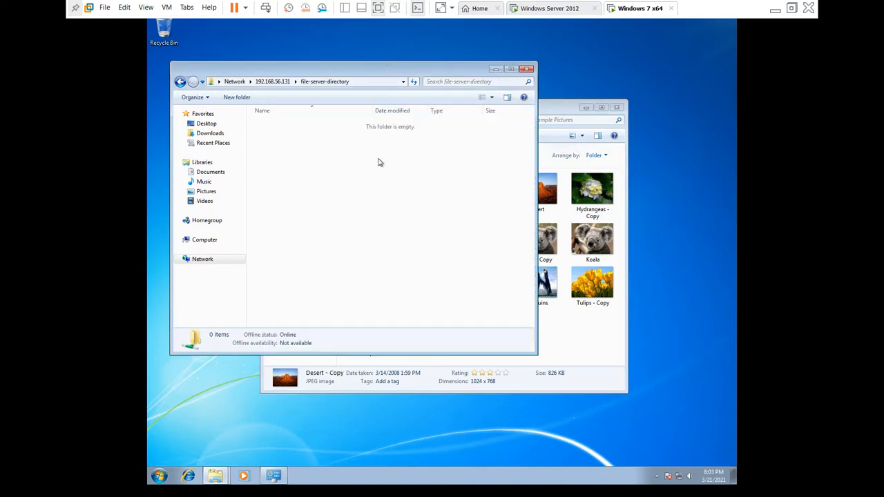
pyautogui.hotkey('ctrl', 'v')
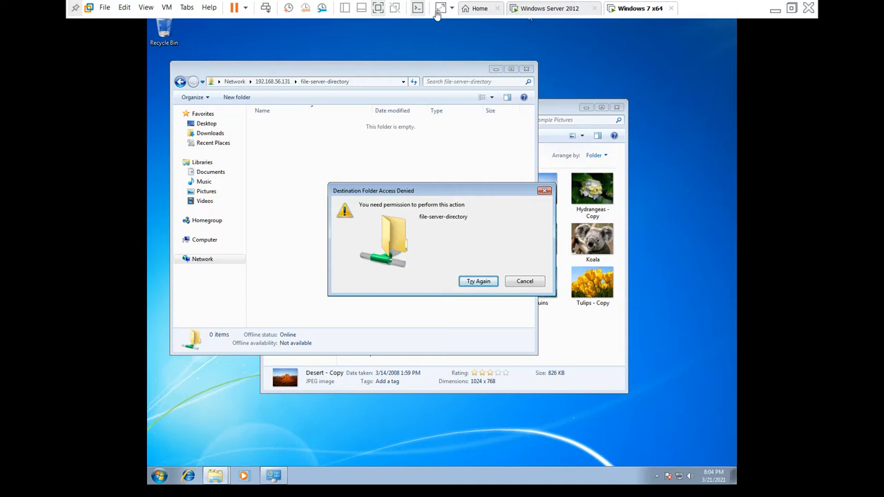
# Step: Switch to the Windows Server 2012 VM and view File Server Resource Manager's File Screen Templates
pyautogui.click(546, 10)
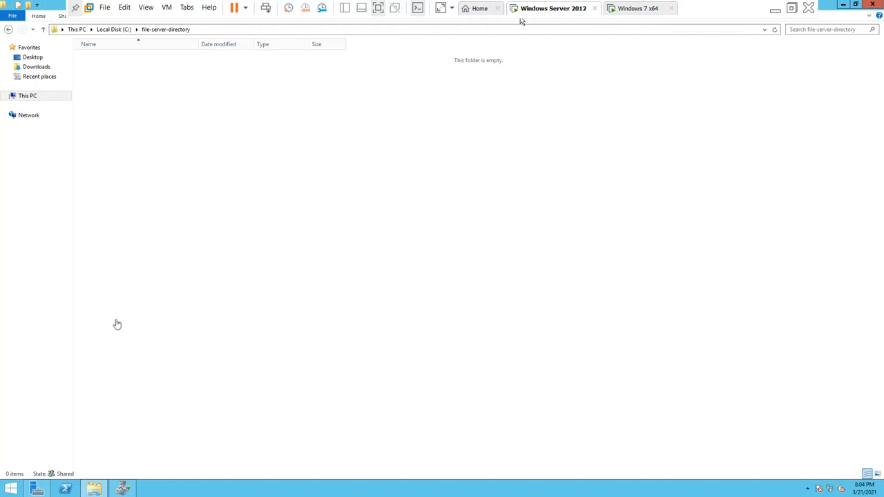
pyautogui.click(125, 491)
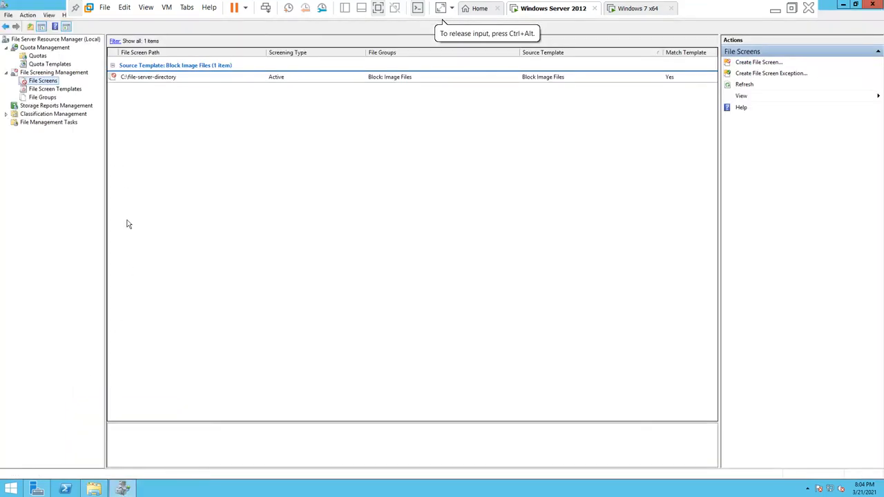
pyautogui.click(46, 89)
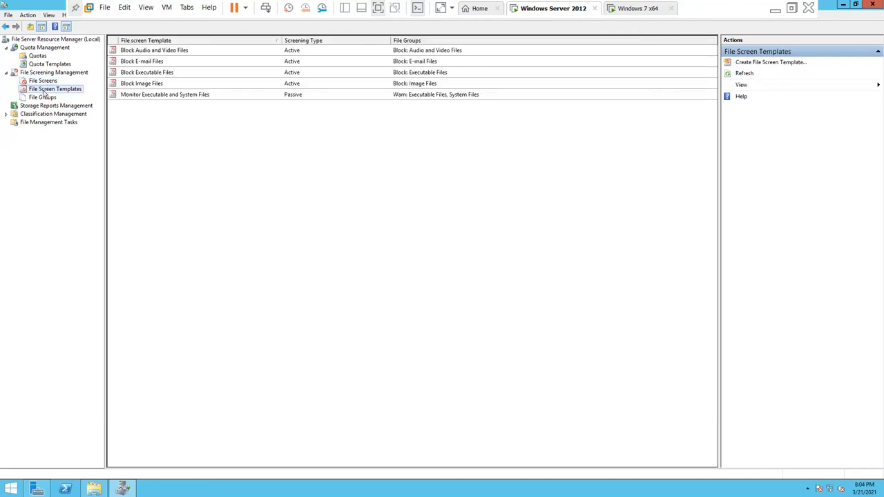
# Step: Browse the File Groups list, inspecting Audio and Video, Backup and Compressed Files
pyautogui.click(39, 98)
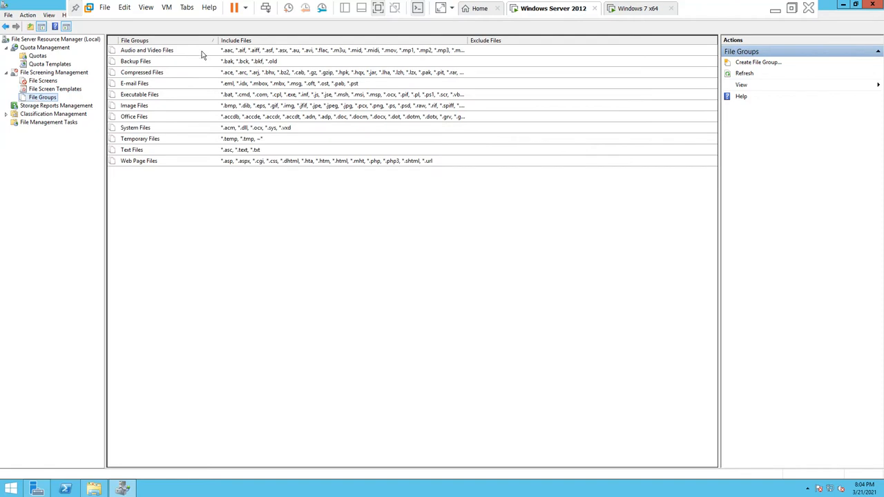
pyautogui.click(203, 52)
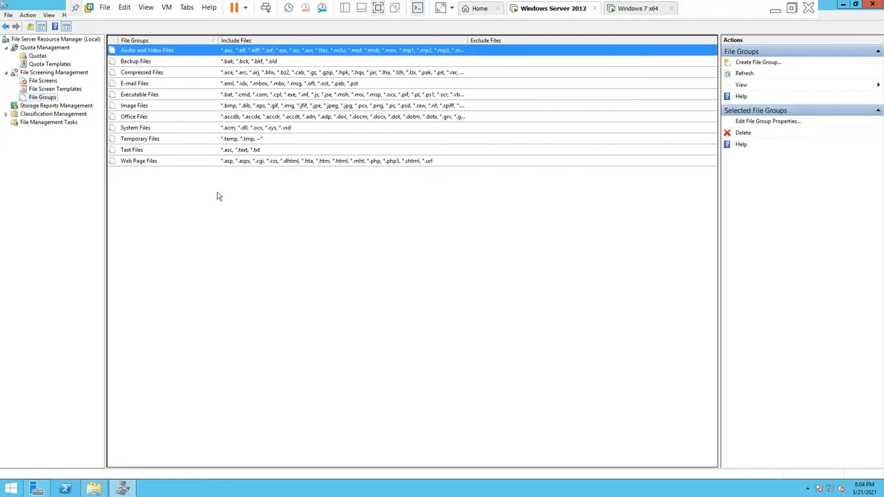
pyautogui.click(187, 64)
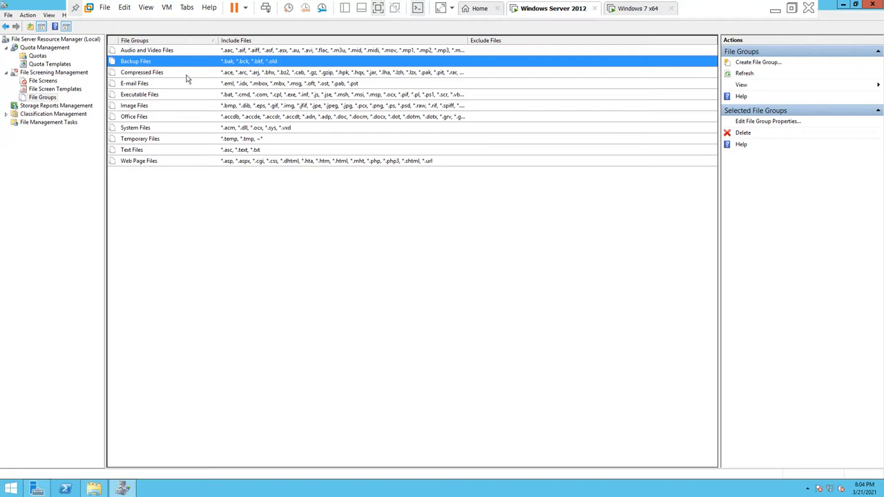
pyautogui.click(187, 75)
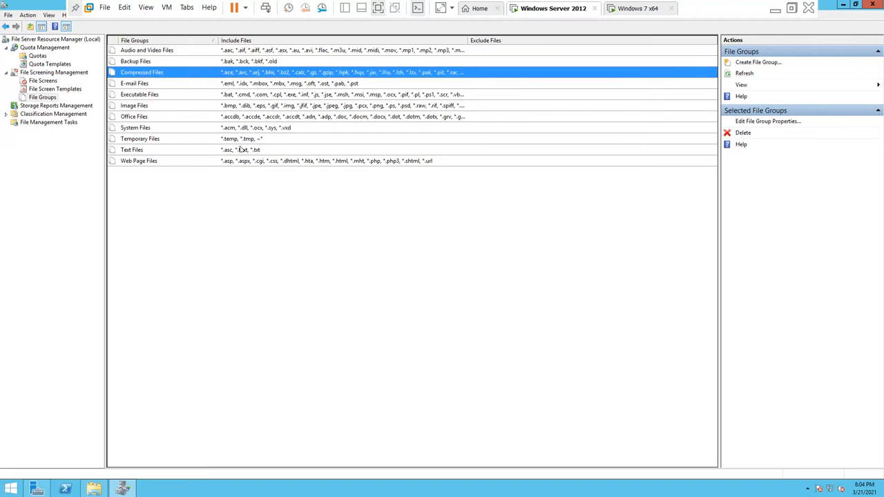
pyautogui.click(289, 249)
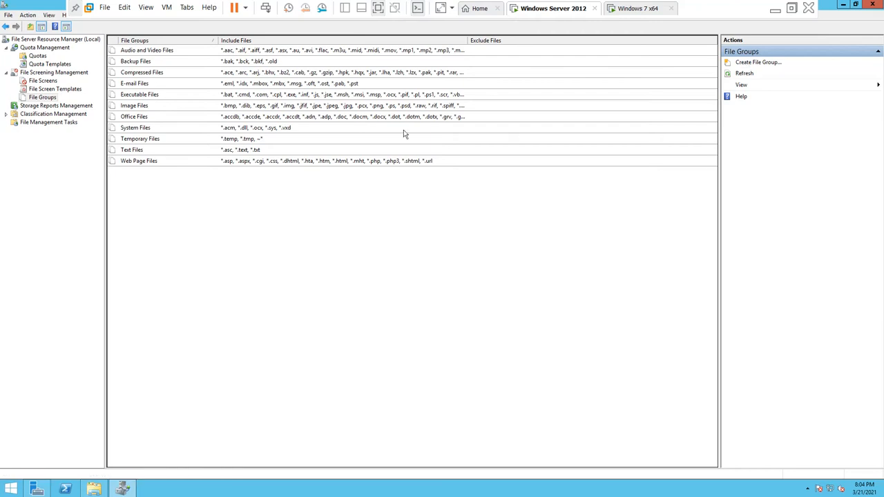
# Step: Delete the C:\file-server-directory image-blocking file screen, backing out once before confirming
pyautogui.click(43, 81)
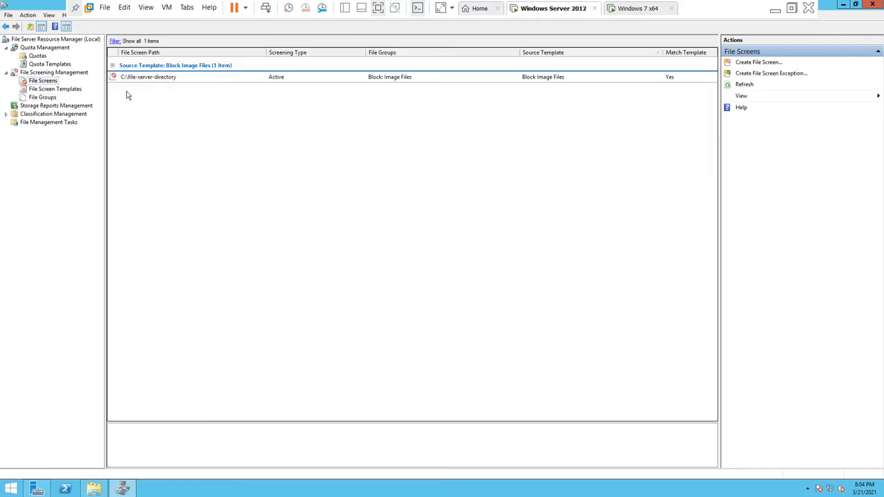
pyautogui.rightClick(161, 80)
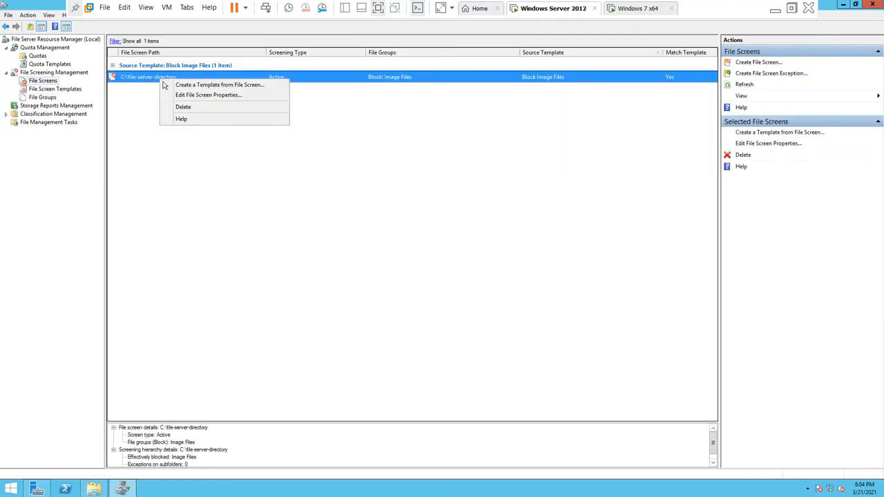
pyautogui.click(182, 106)
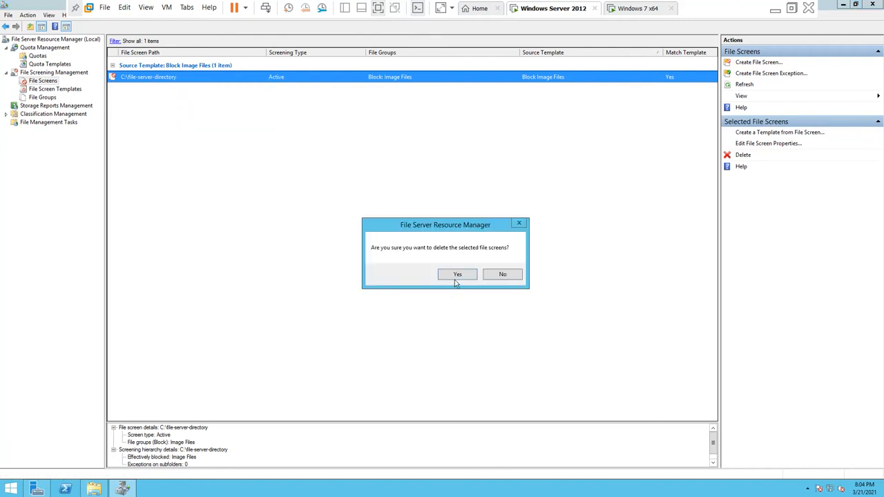
pyautogui.click(498, 274)
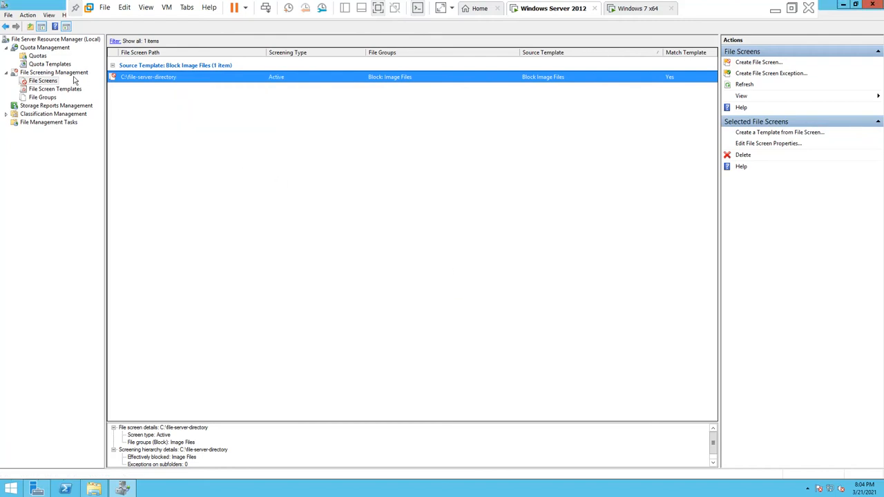
pyautogui.click(32, 84)
pyautogui.rightClick(137, 83)
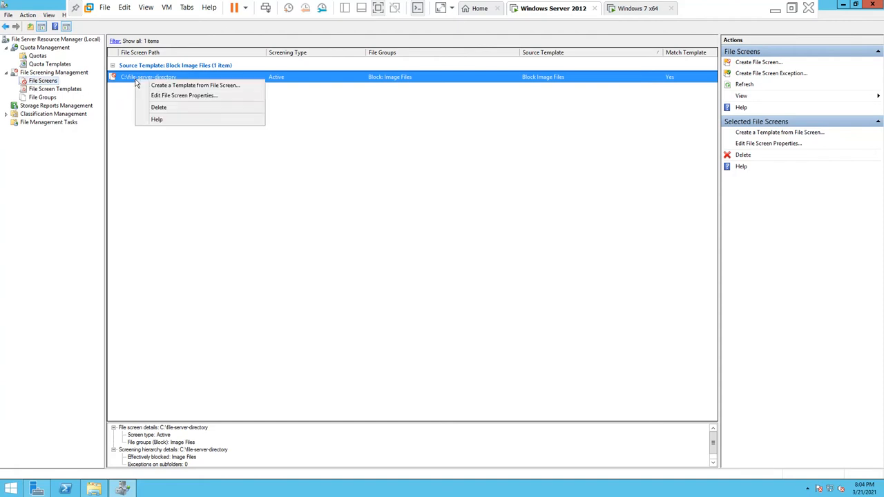
pyautogui.click(160, 108)
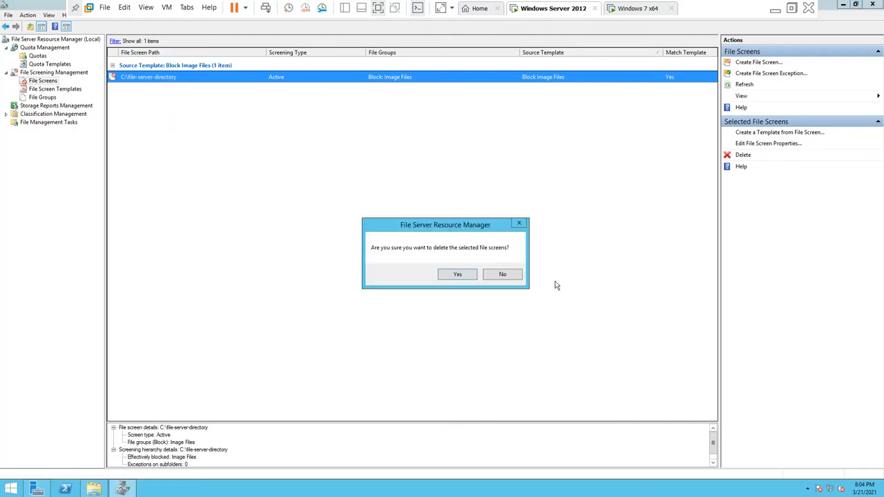
pyautogui.click(458, 274)
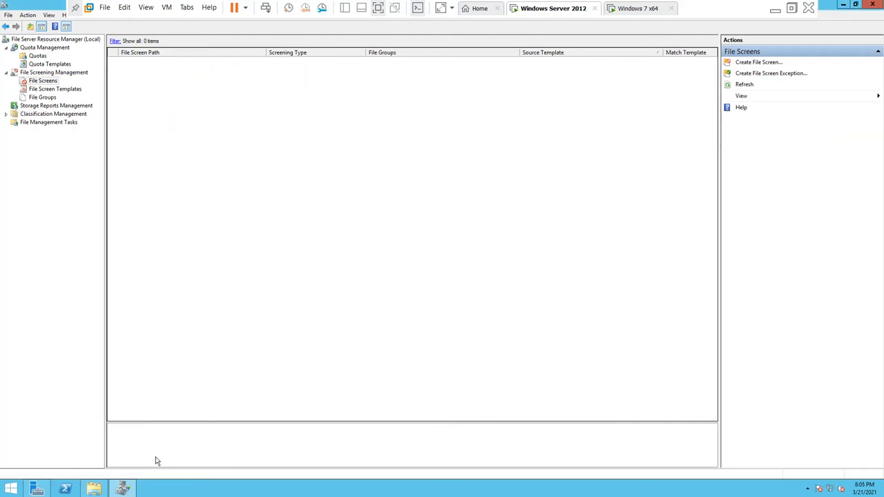
# Step: On the Windows 7 x64 VM, retry the copy and select all 16 sample pictures
pyautogui.click(637, 9)
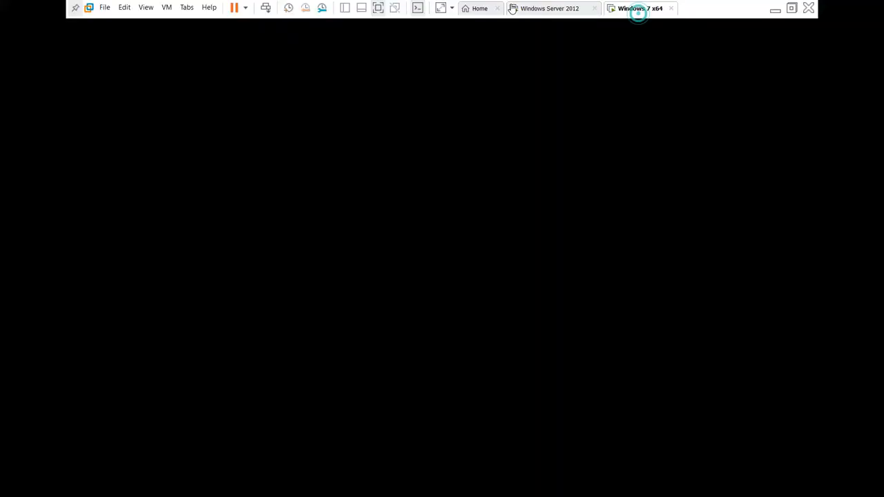
pyautogui.click(477, 282)
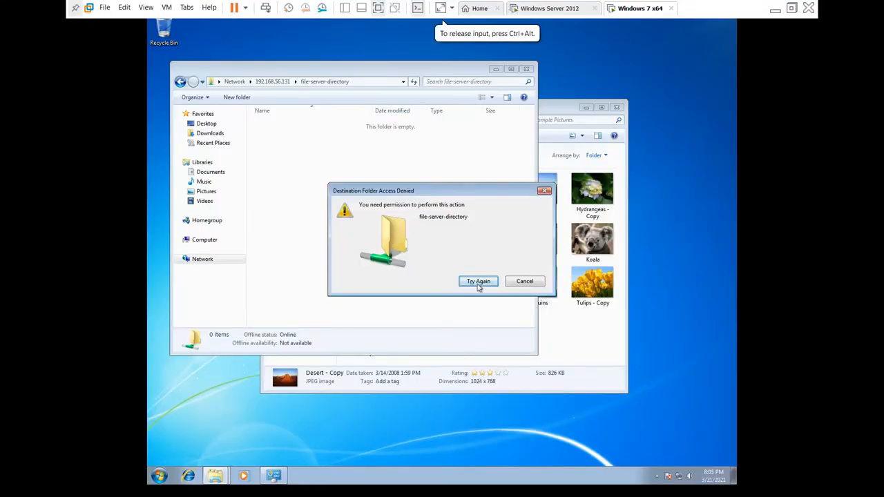
pyautogui.click(562, 336)
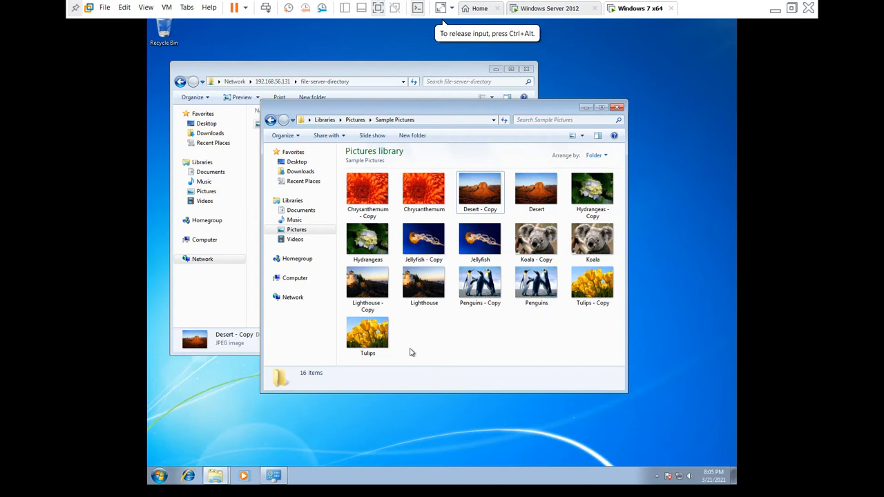
pyautogui.hotkey('ctrl', 'a')
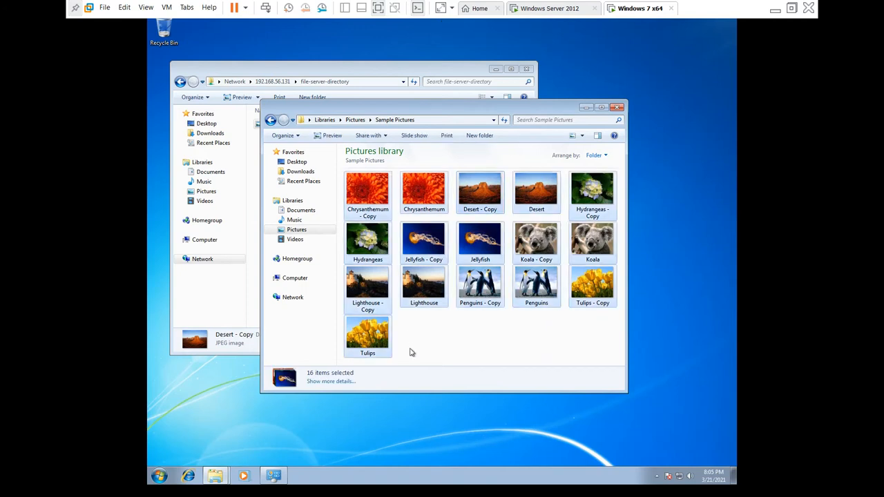
# Step: Paste the pictures into file-server-directory, resolving all name conflicts, then return to Server 2012
pyautogui.click(315, 65)
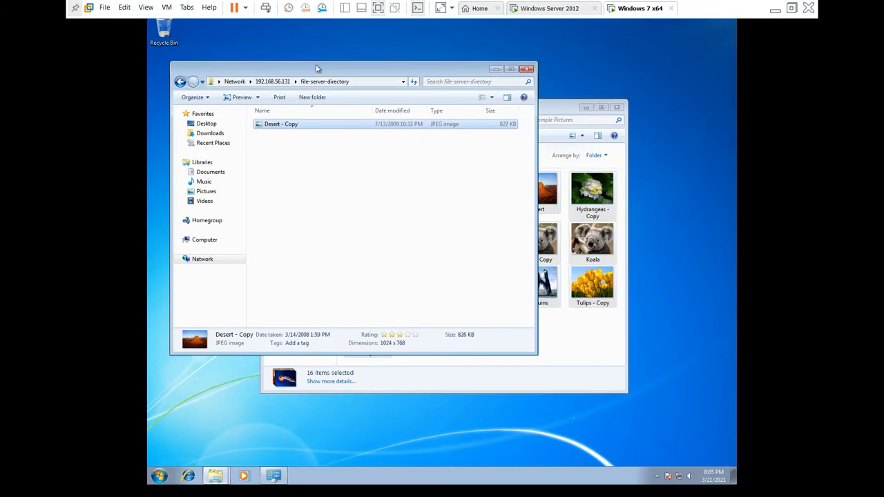
pyautogui.click(340, 203)
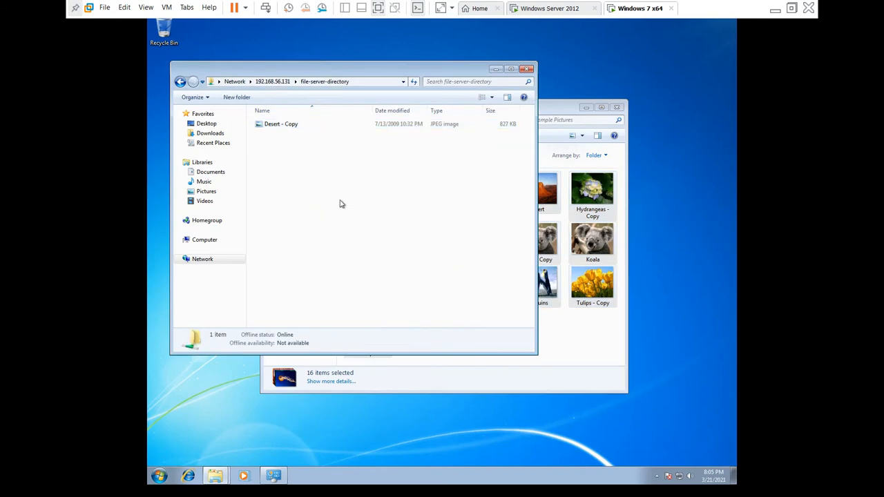
pyautogui.hotkey('ctrl', 'v')
pyautogui.click(383, 338)
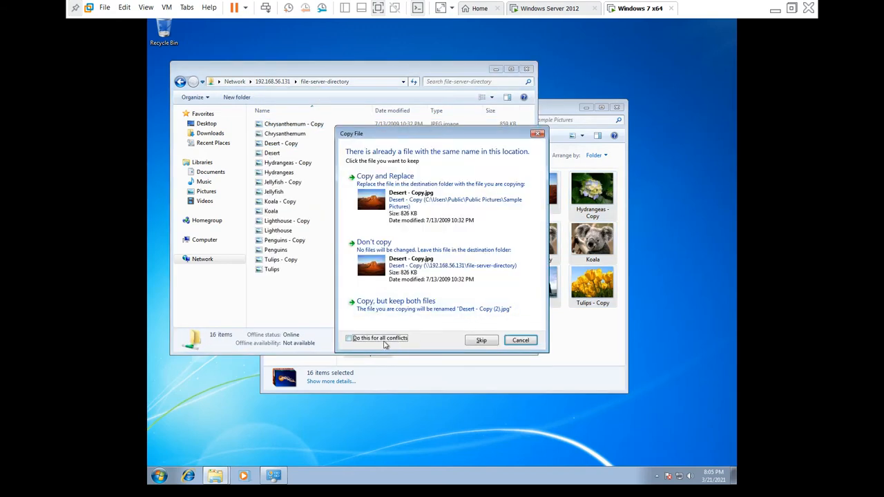
pyautogui.click(378, 248)
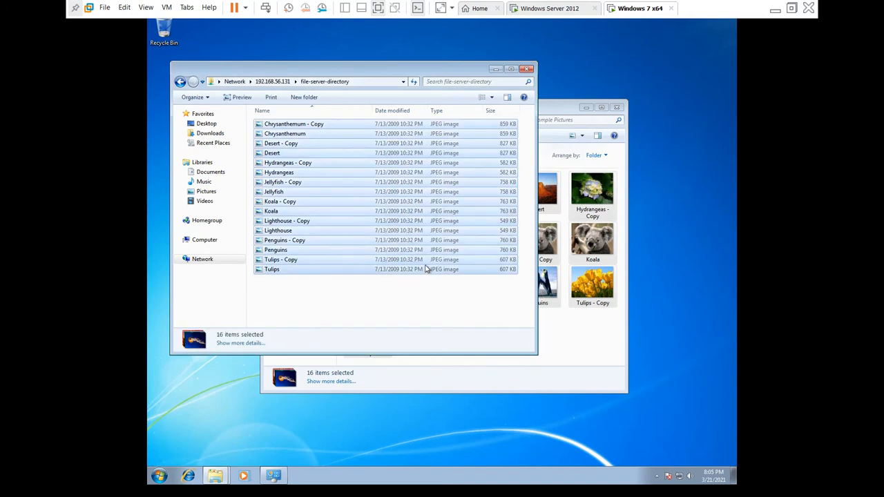
pyautogui.click(425, 302)
pyautogui.click(526, 69)
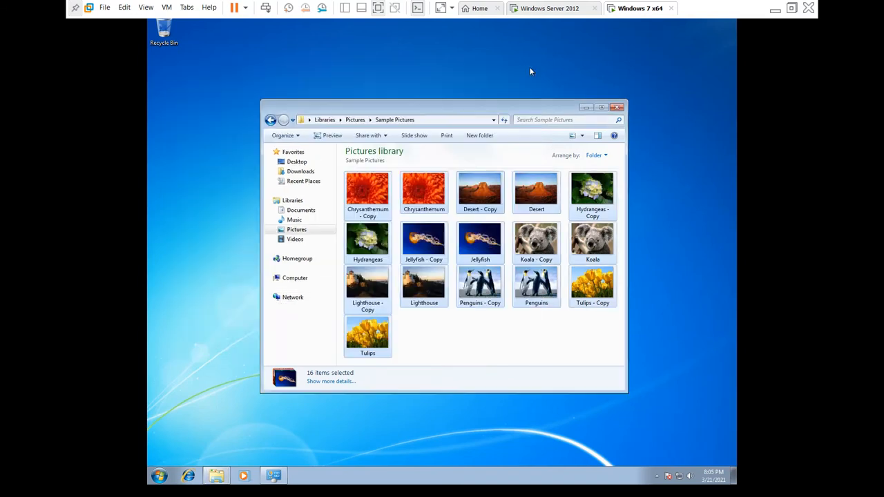
pyautogui.click(551, 9)
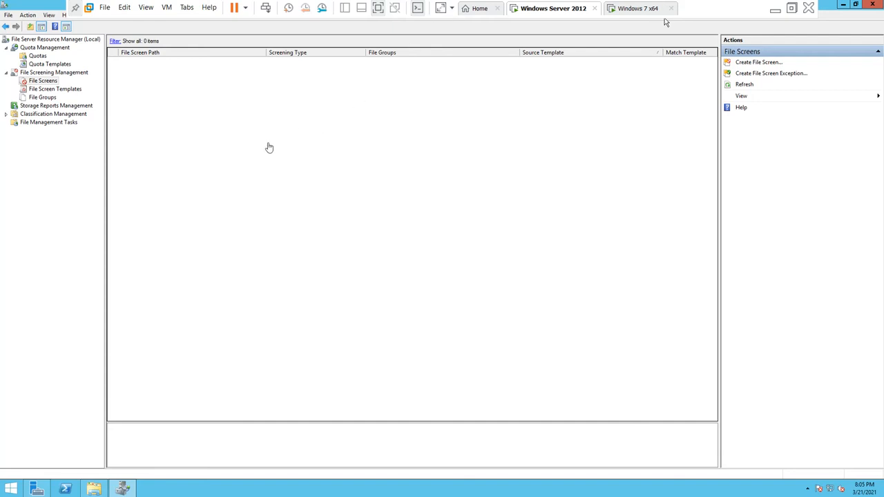
# Step: In Storage Reports Management, try Generate Reports Now and Schedule a New Report Task; both error
pyautogui.click(71, 107)
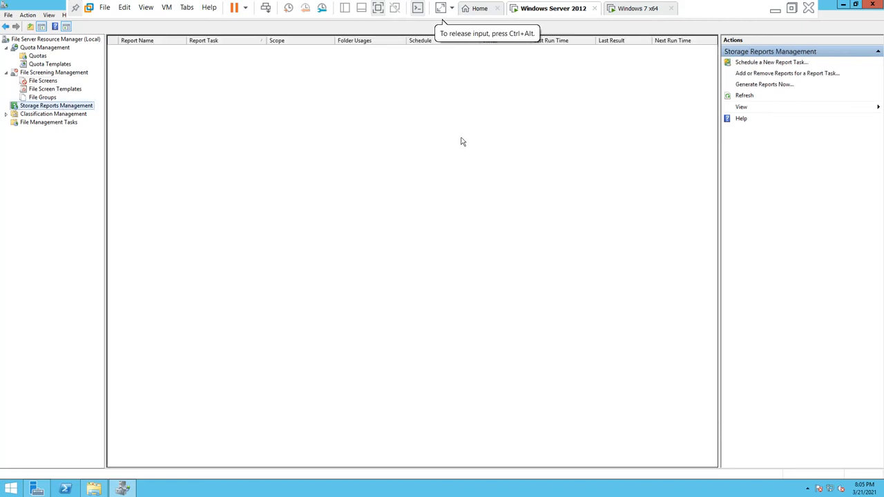
pyautogui.click(767, 87)
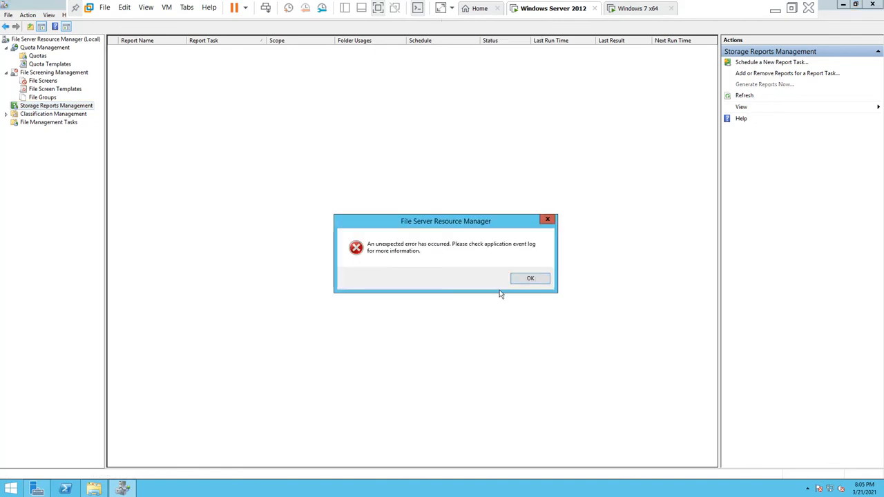
pyautogui.click(530, 278)
pyautogui.click(763, 63)
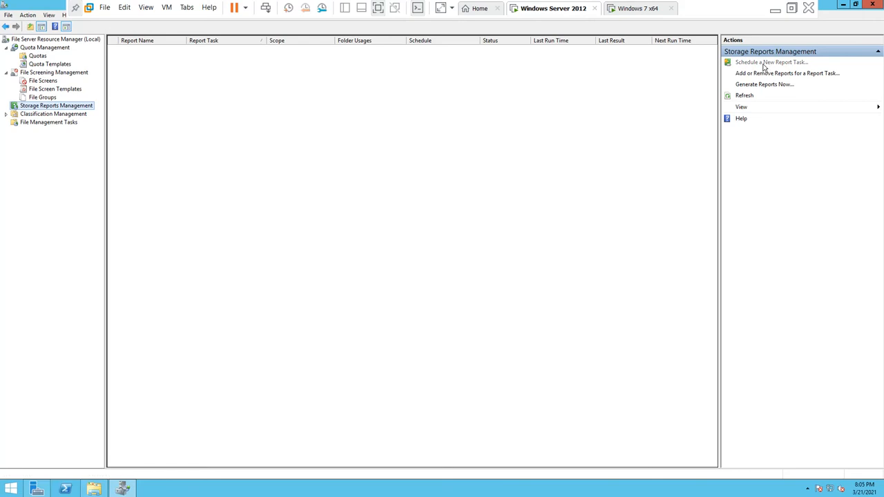
pyautogui.click(532, 280)
# Step: Glance at File Groups and File Screen Templates, then retry scheduling a report task, which errors again
pyautogui.click(52, 98)
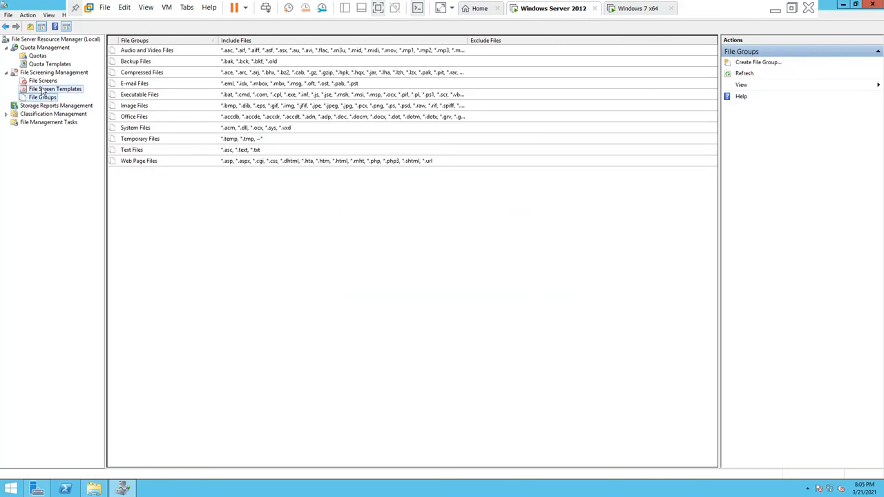
pyautogui.click(43, 90)
pyautogui.click(54, 105)
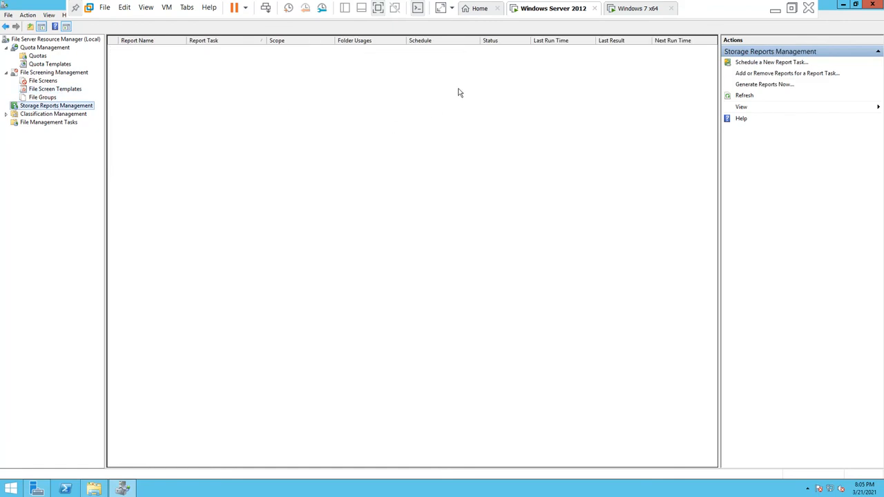
pyautogui.click(770, 63)
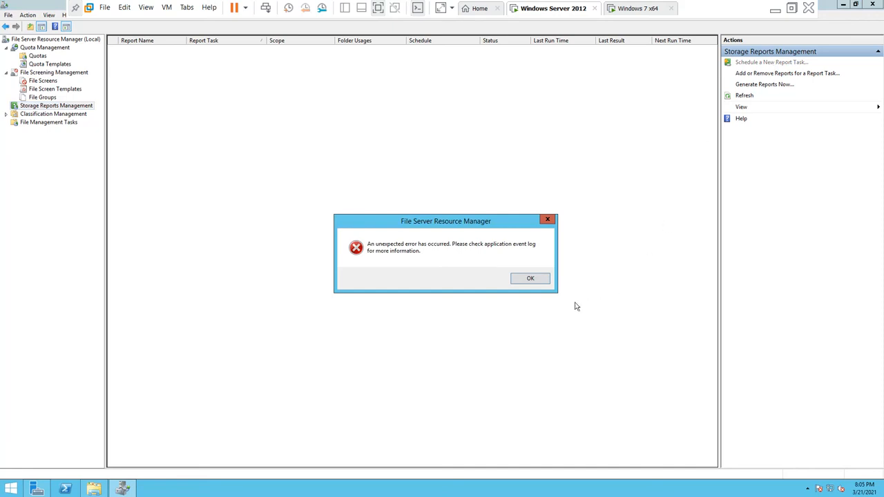
pyautogui.click(527, 278)
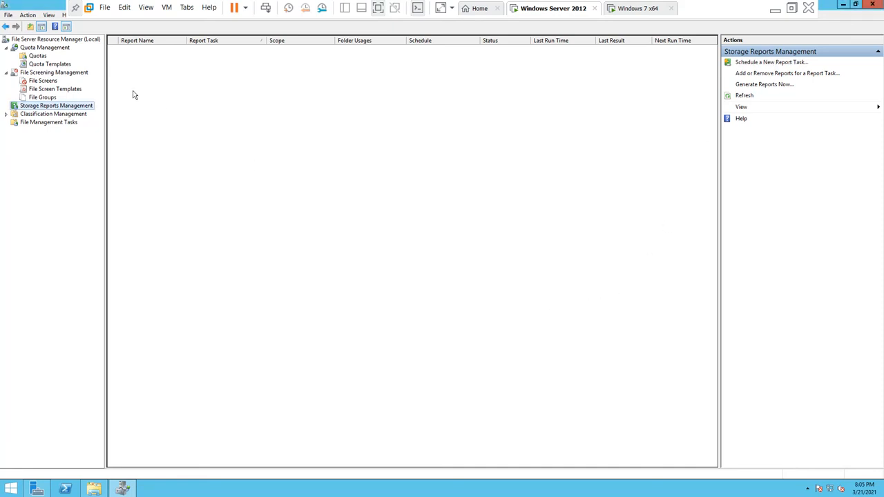
# Step: Browse Classification Management, file screens, groups and quotas, retry the report task, then minimize FSRM
pyautogui.click(72, 116)
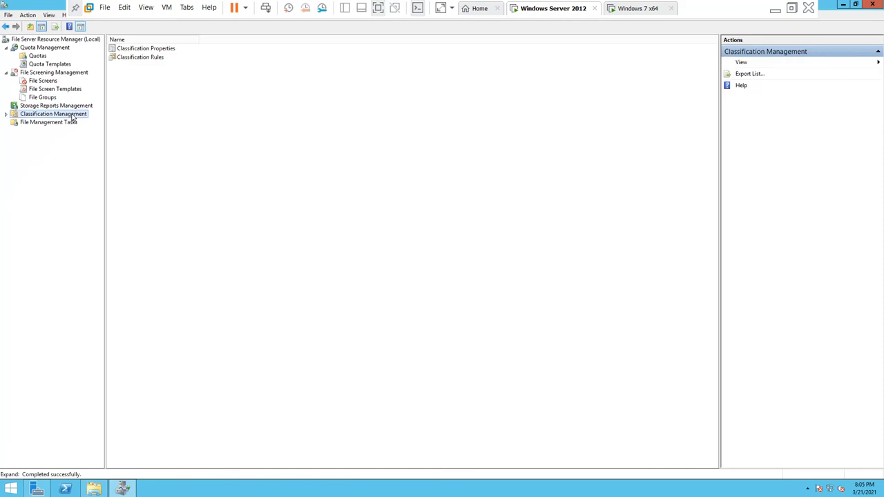
pyautogui.click(43, 90)
pyautogui.click(43, 81)
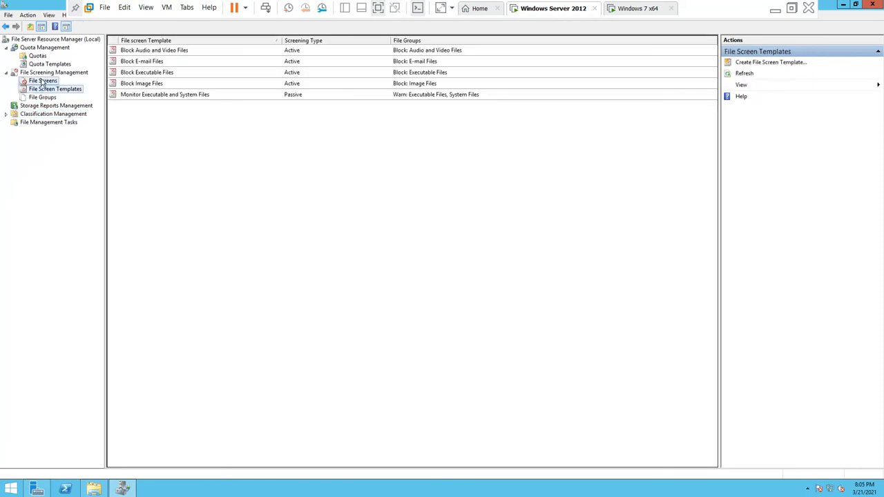
pyautogui.click(43, 98)
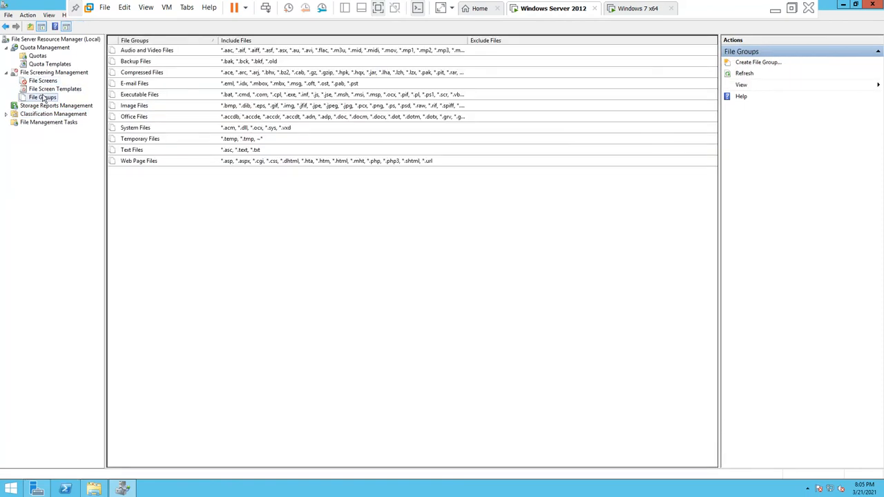
pyautogui.click(39, 57)
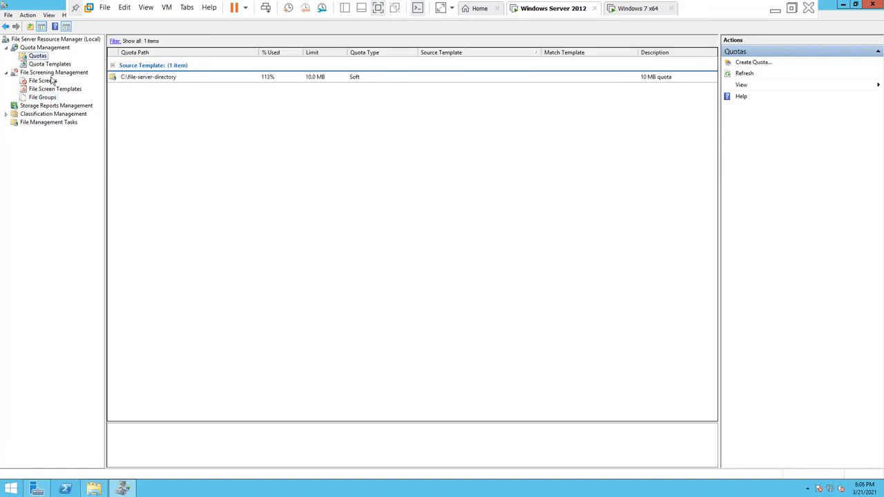
pyautogui.click(54, 105)
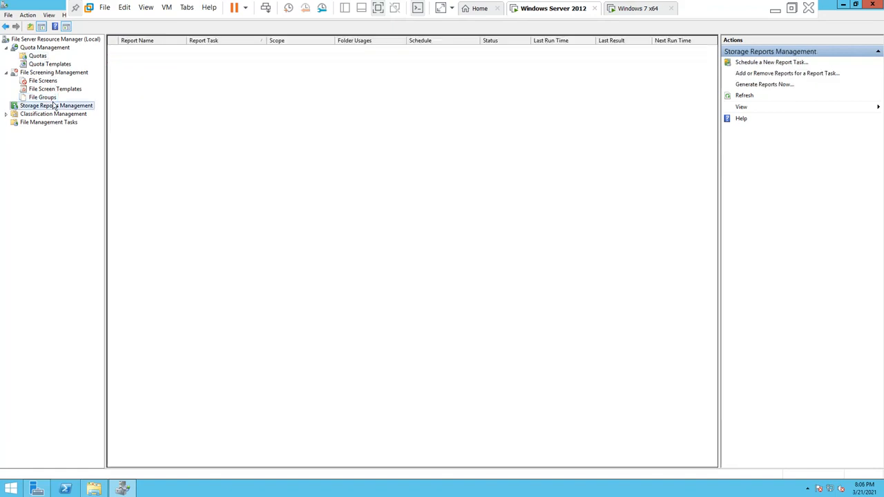
pyautogui.click(772, 62)
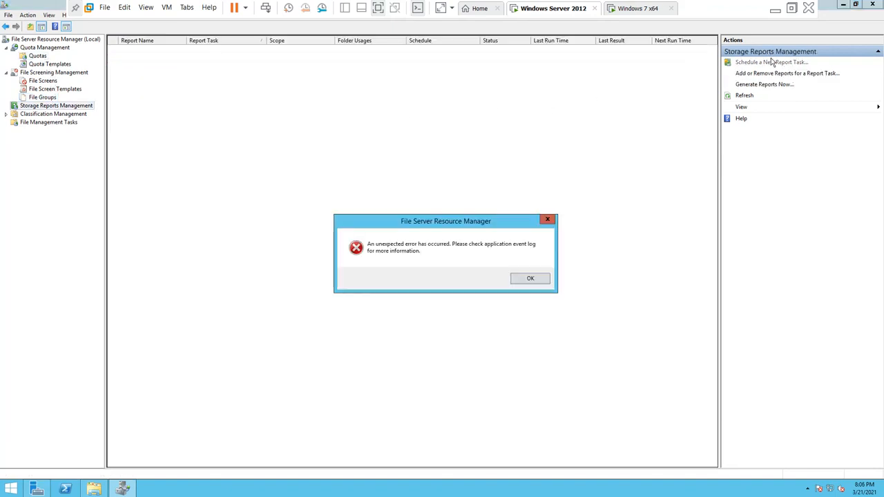
pyautogui.click(537, 281)
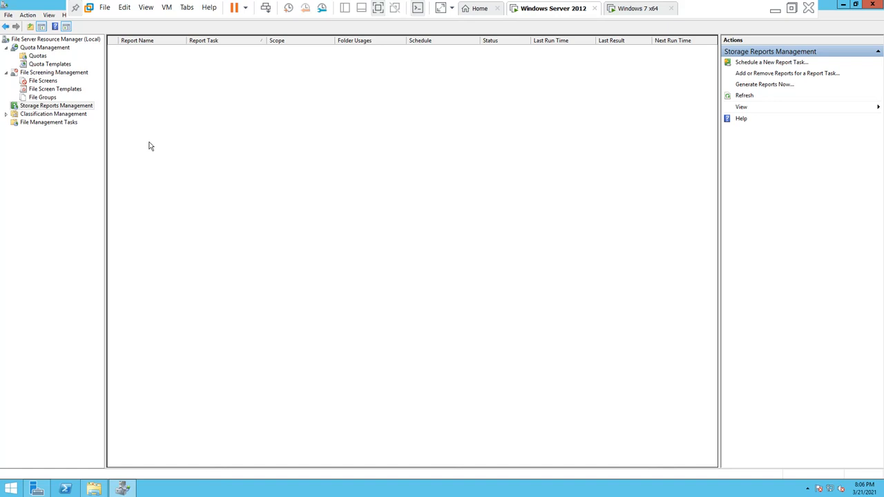
pyautogui.click(845, 5)
# Step: Minimize File Explorer and the VMware window, then show the host's hidden tray icons
pyautogui.click(844, 4)
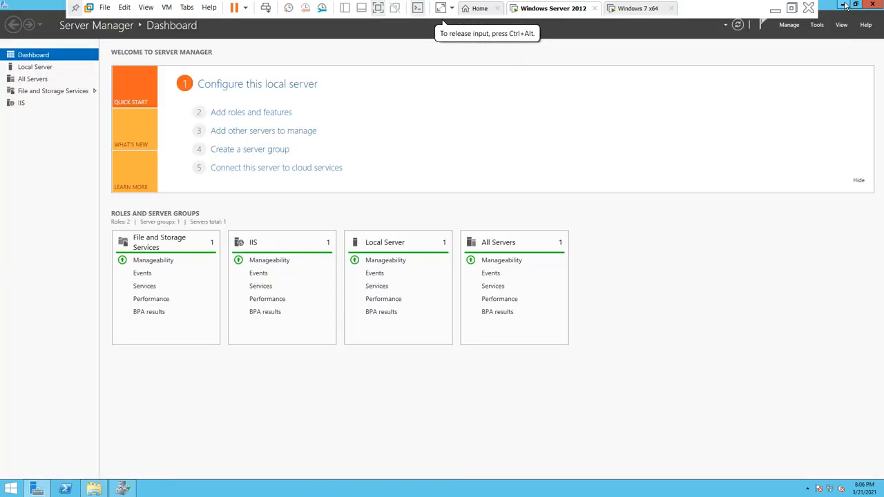
pyautogui.click(775, 8)
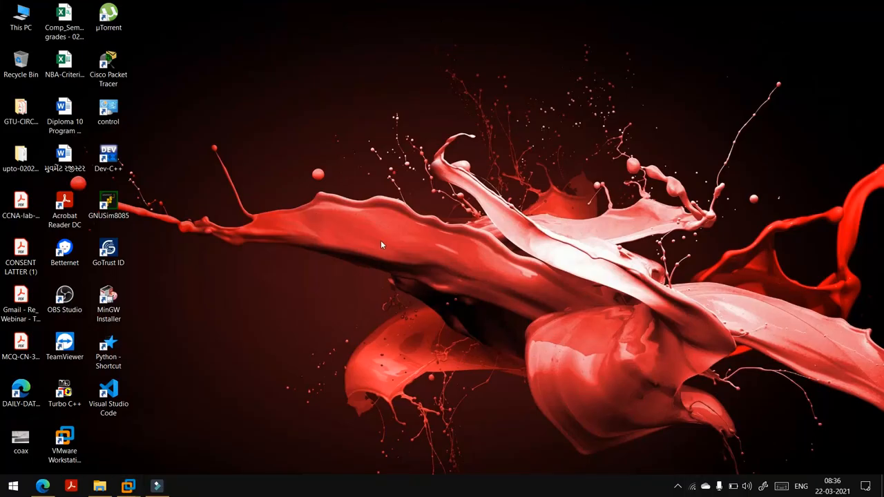
pyautogui.click(678, 487)
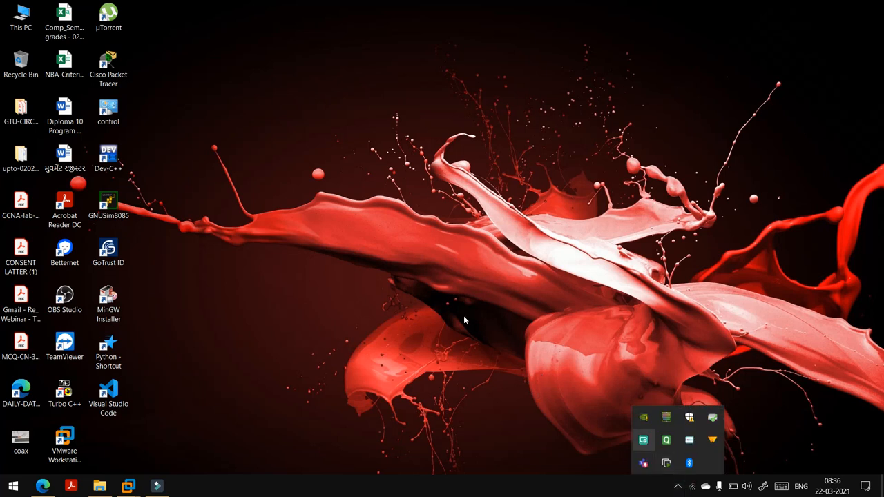